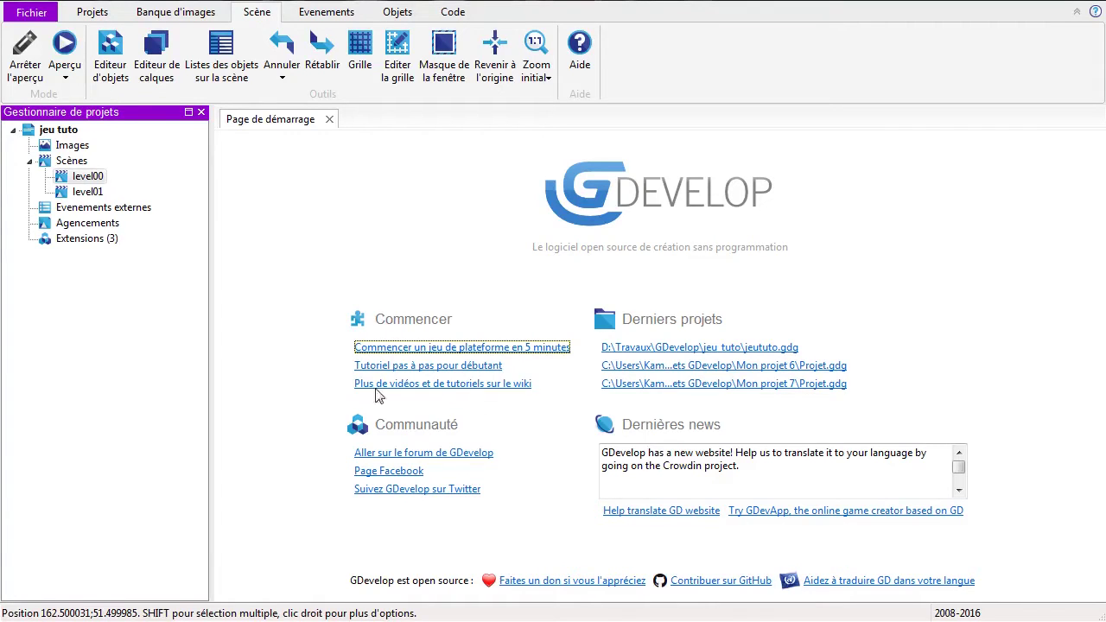
# Step: Open the level00 scene and adjust its zoom so the whole room fits in the editor
pyautogui.doubleClick(87, 178)
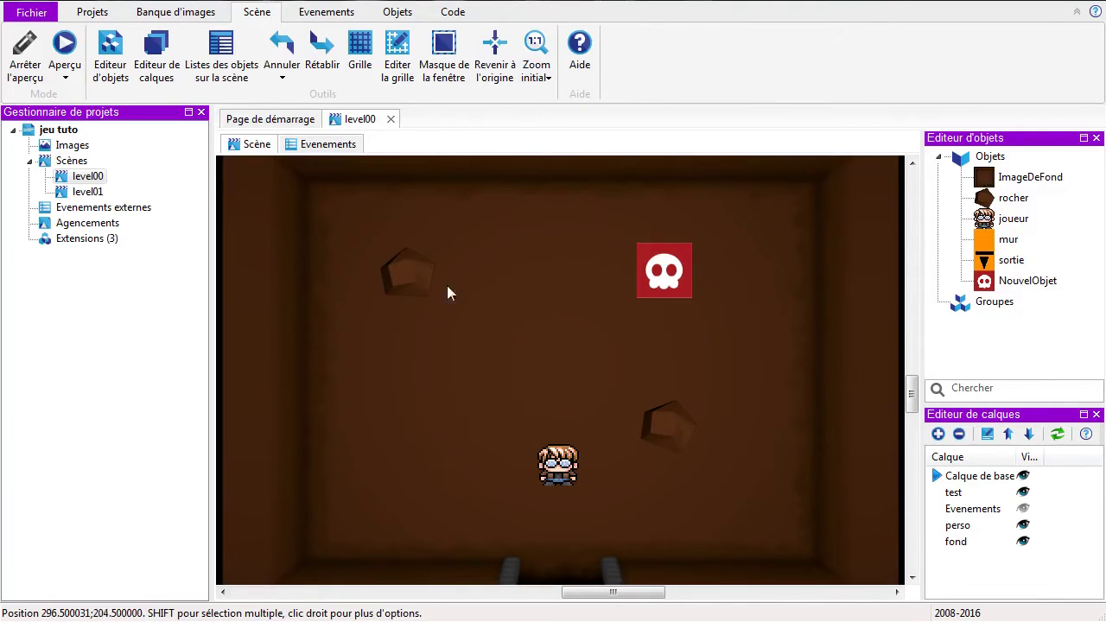
pyautogui.click(547, 78)
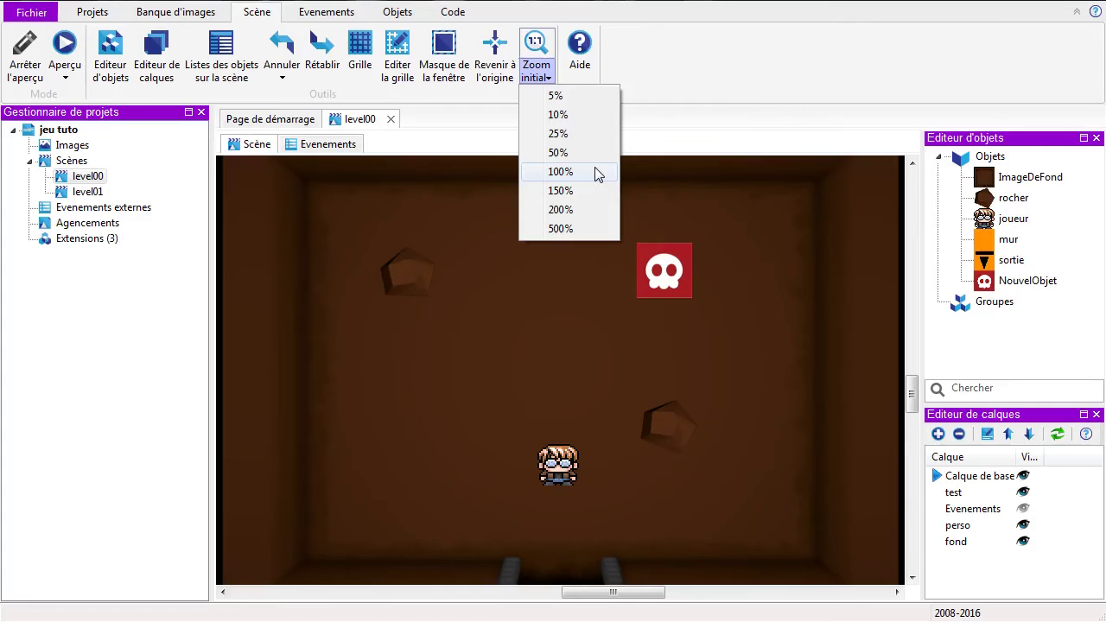
pyautogui.click(553, 172)
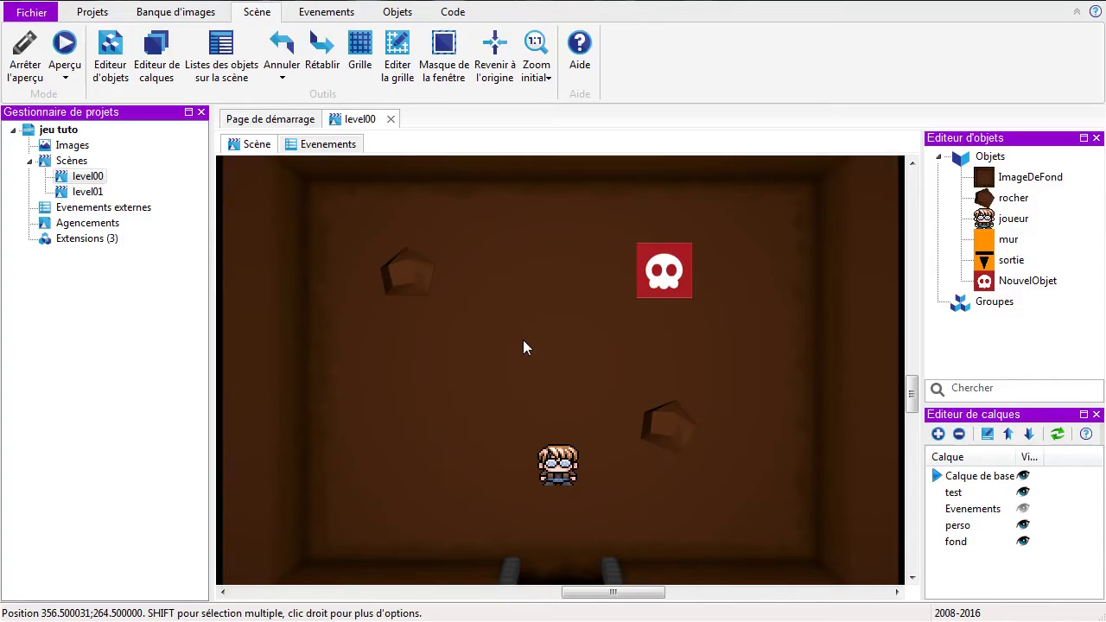
pyautogui.scroll(-3, 512, 328)
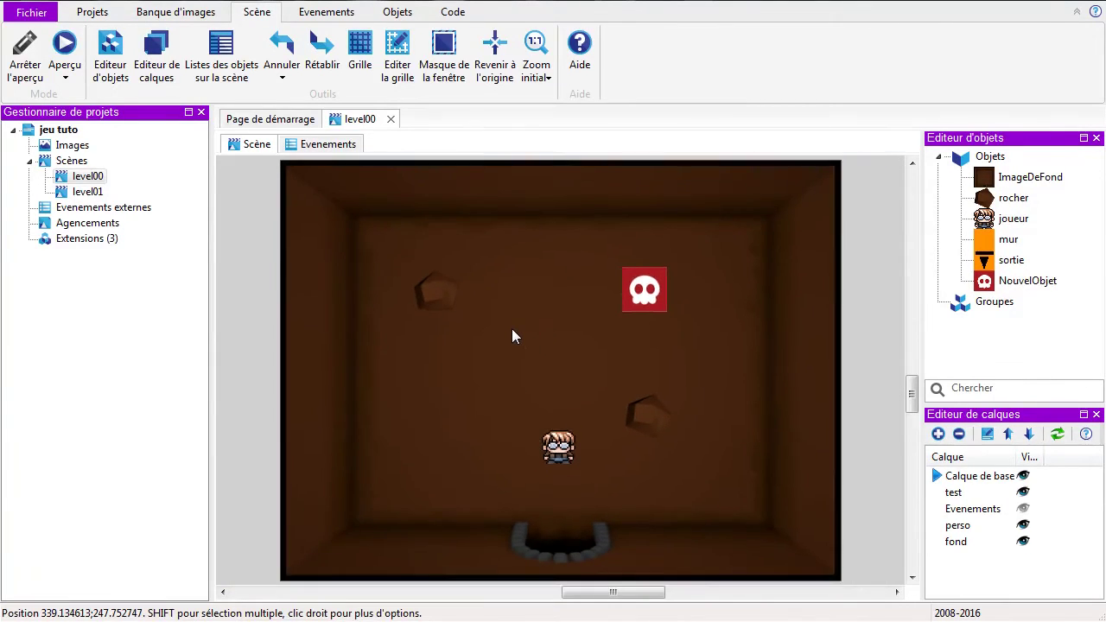
pyautogui.scroll(-2, 512, 329)
pyautogui.scroll(2, 505, 327)
pyautogui.scroll(-1, 505, 328)
pyautogui.scroll(1, 509, 337)
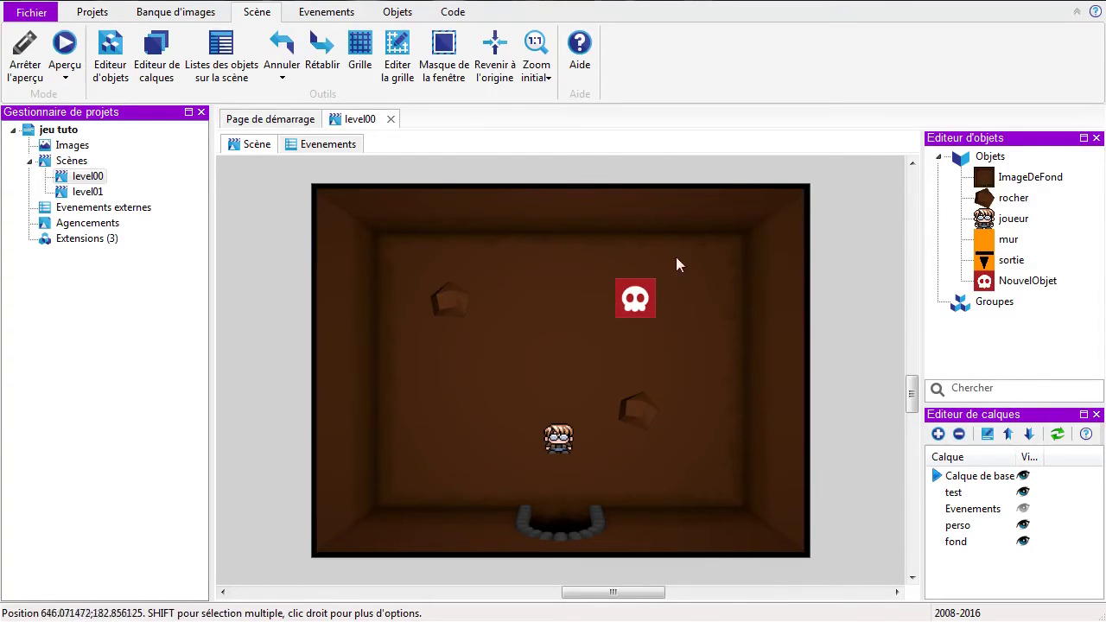
# Step: Preview the level00 scene and walk the player onto the skull object to test their collision
pyautogui.click(64, 44)
pyautogui.press('Up')
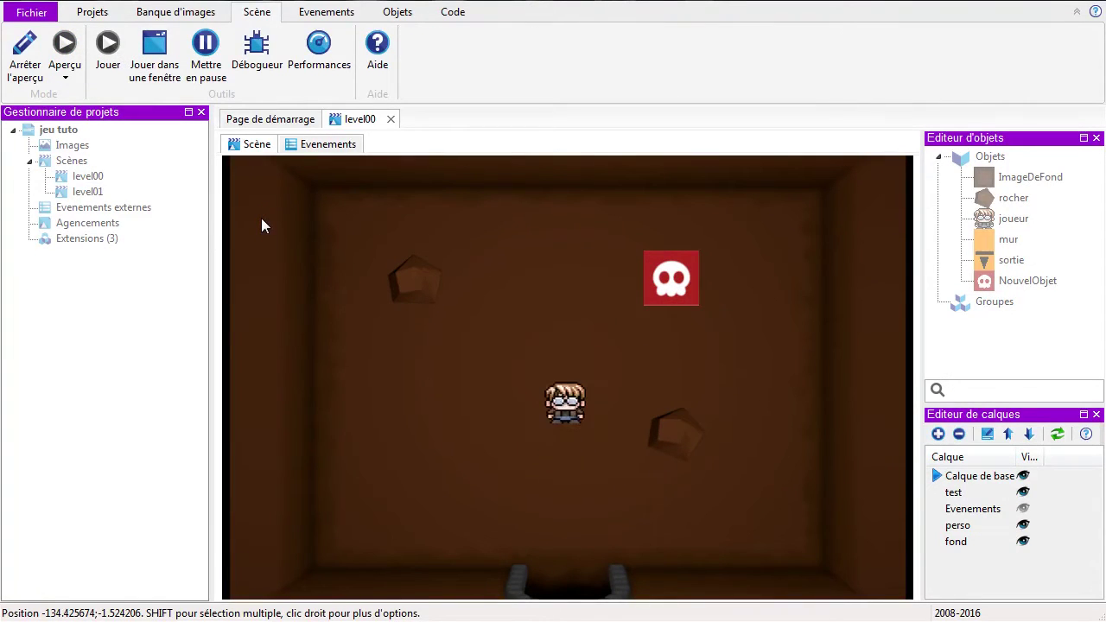
pyautogui.press('Down')
pyautogui.press('Up')
pyautogui.press('Right')
pyautogui.press('Left')
pyautogui.press('Up')
pyautogui.press('Up')
pyautogui.press('Right')
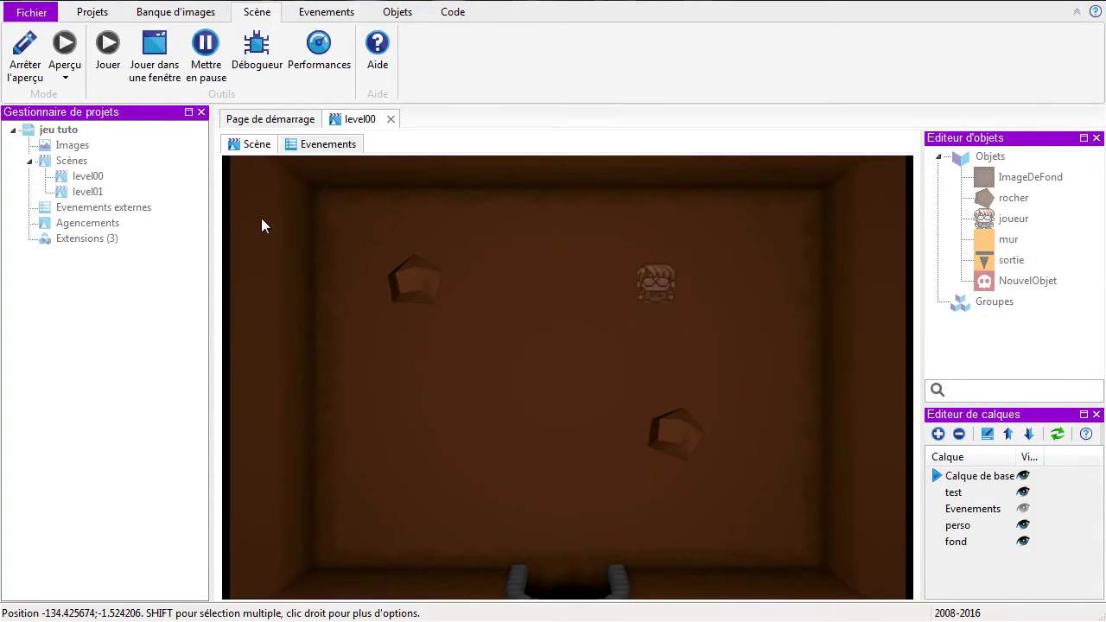
pyautogui.press('Left')
pyautogui.press('Right')
pyautogui.press('Left')
pyautogui.press('Right')
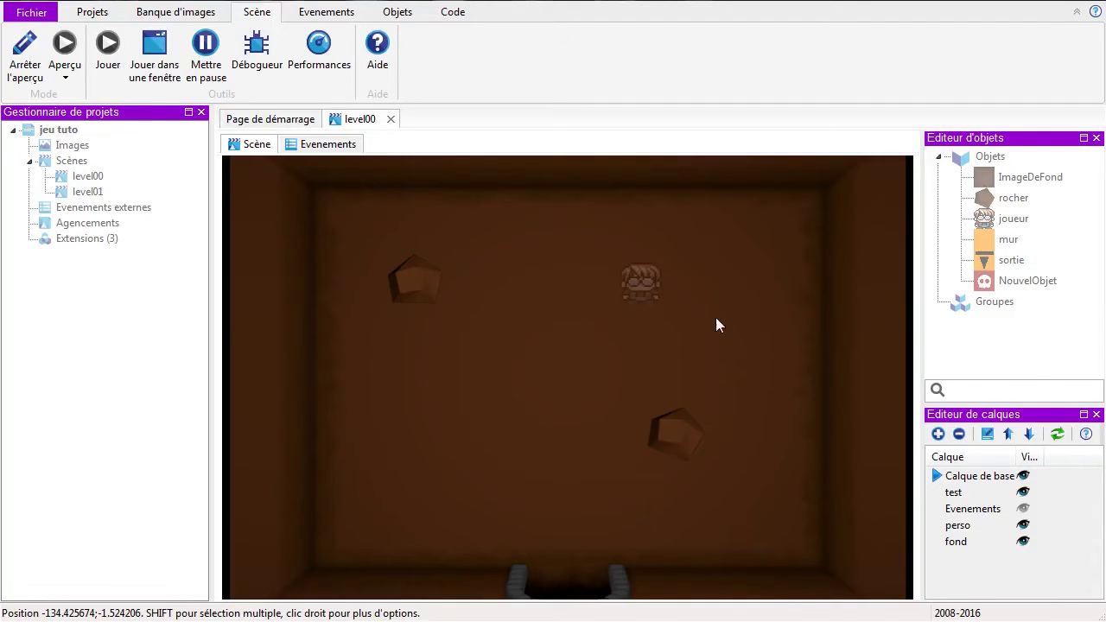
pyautogui.press('Left')
pyautogui.press('Left')
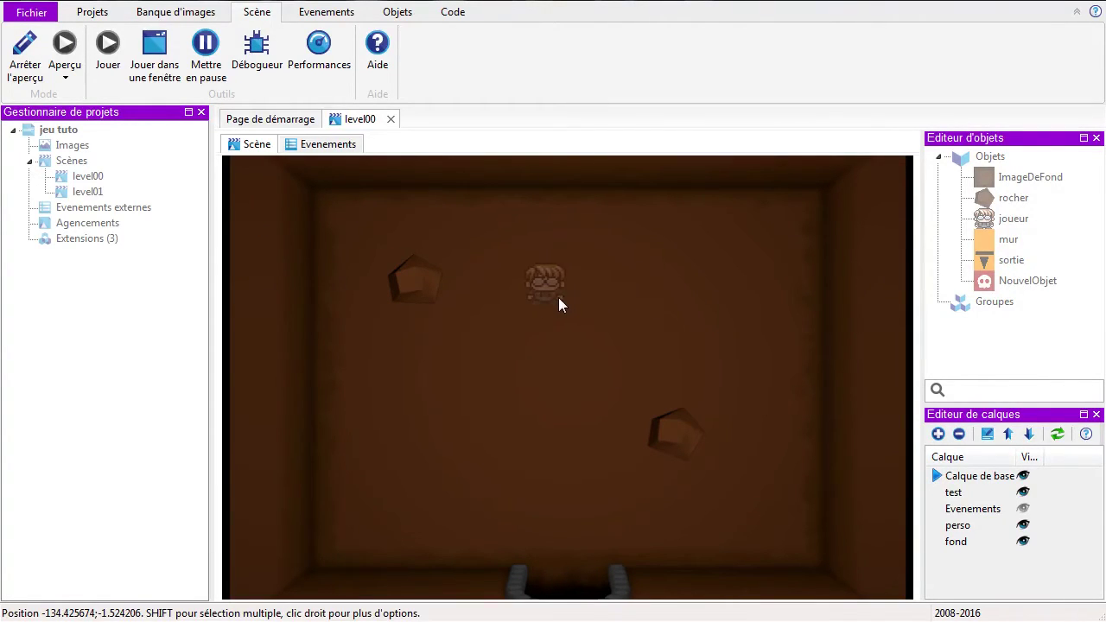
# Step: Walk the player into the room's exit, stop the preview and dismiss the scene-change notice
pyautogui.press('Right')
pyautogui.press('Down')
pyautogui.press('Down')
pyautogui.press('Down')
pyautogui.press('Down')
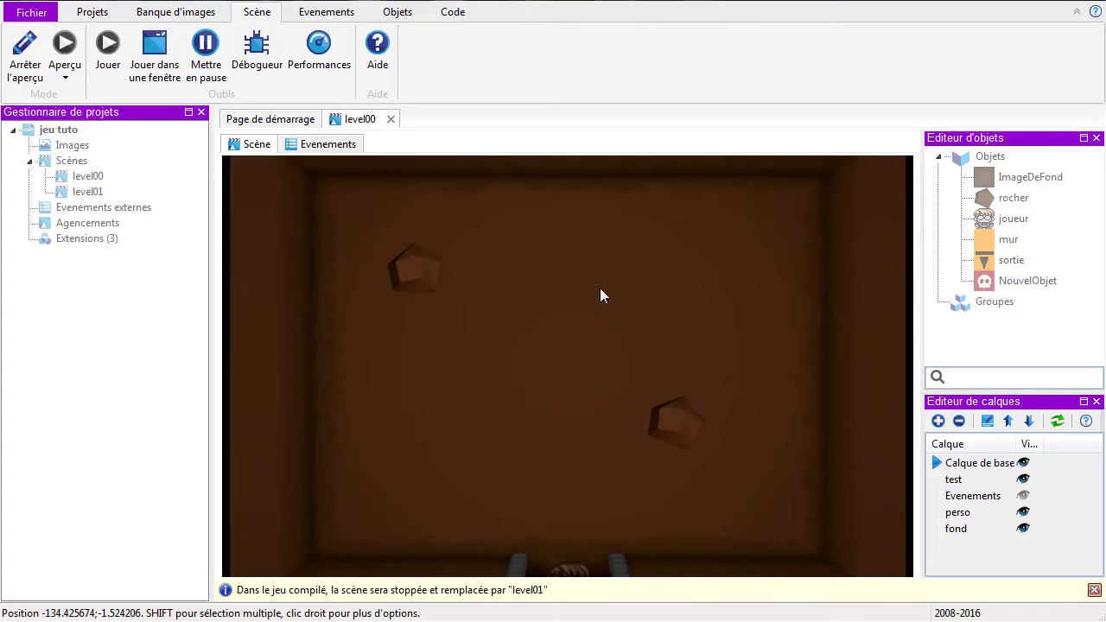
pyautogui.click(11, 48)
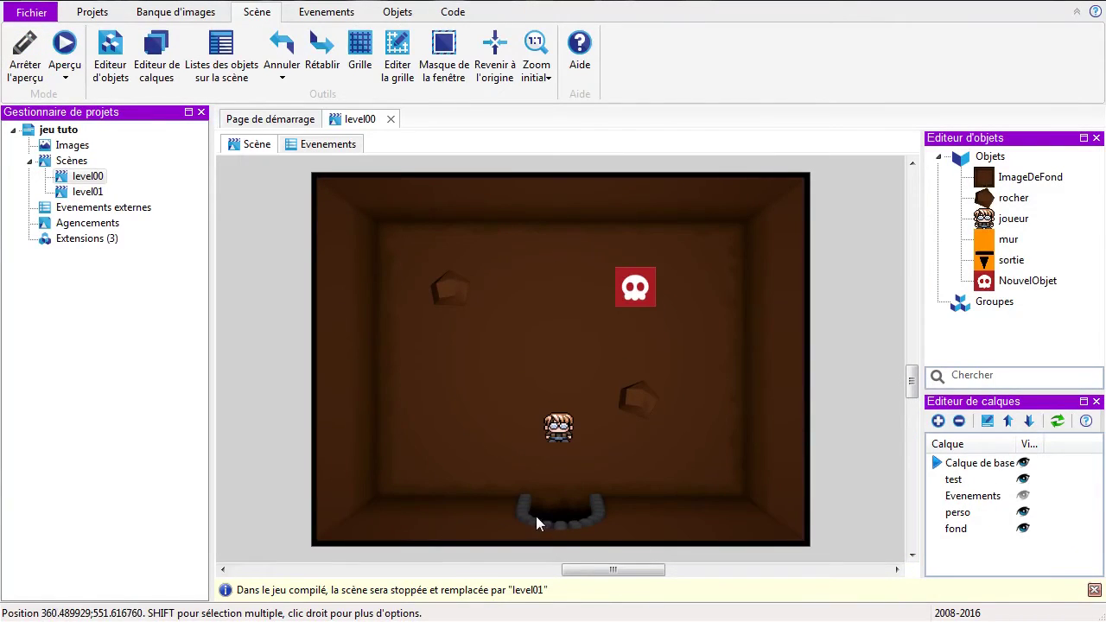
pyautogui.click(1094, 590)
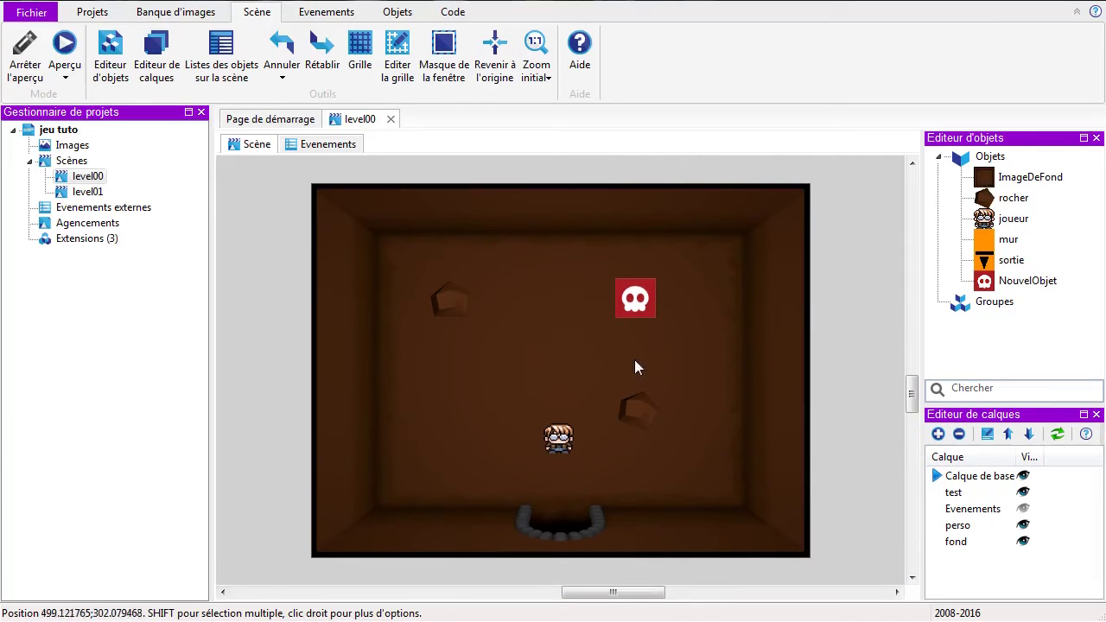
pyautogui.click(84, 178)
pyautogui.click(73, 193)
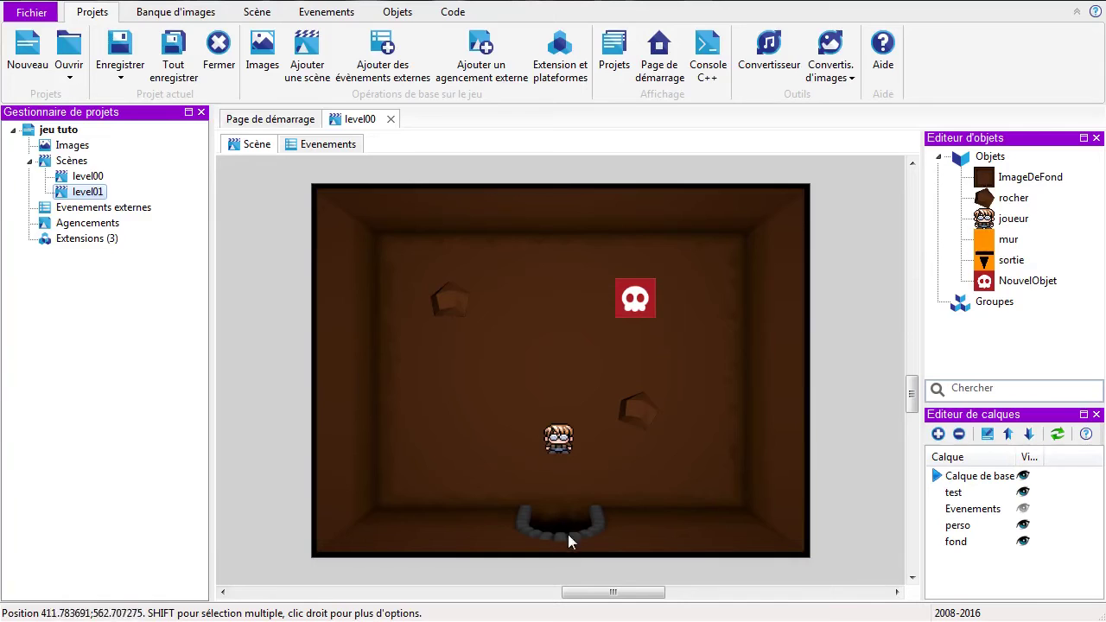
pyautogui.click(87, 176)
pyautogui.click(88, 192)
pyautogui.click(87, 176)
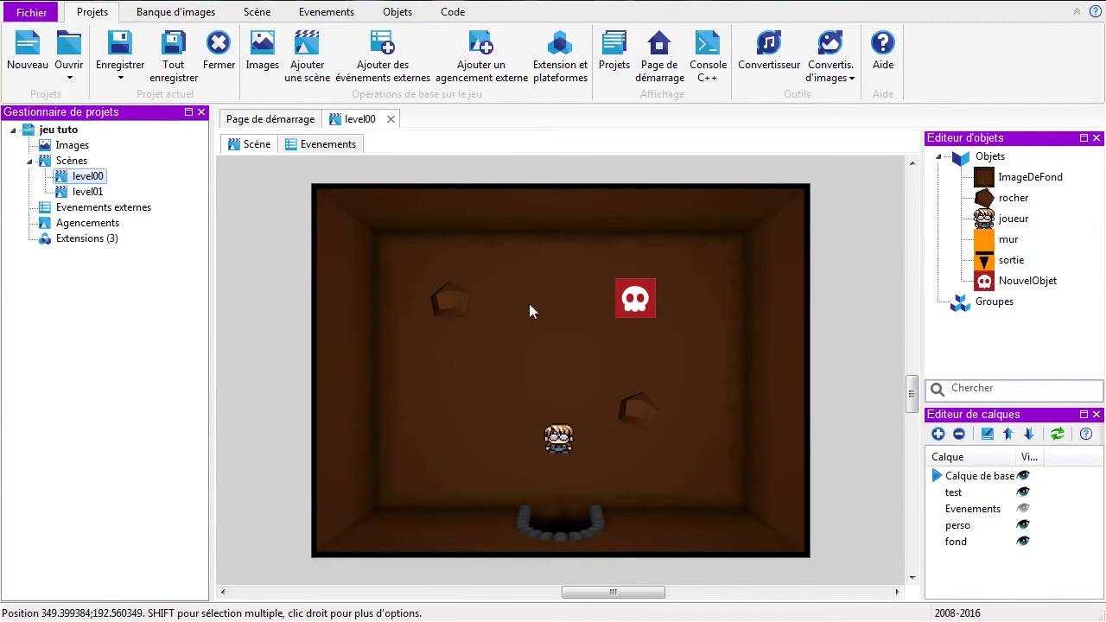
# Step: Delete the skull object from the level00 scene and check the scene's events before returning to the layout
pyautogui.click(643, 313)
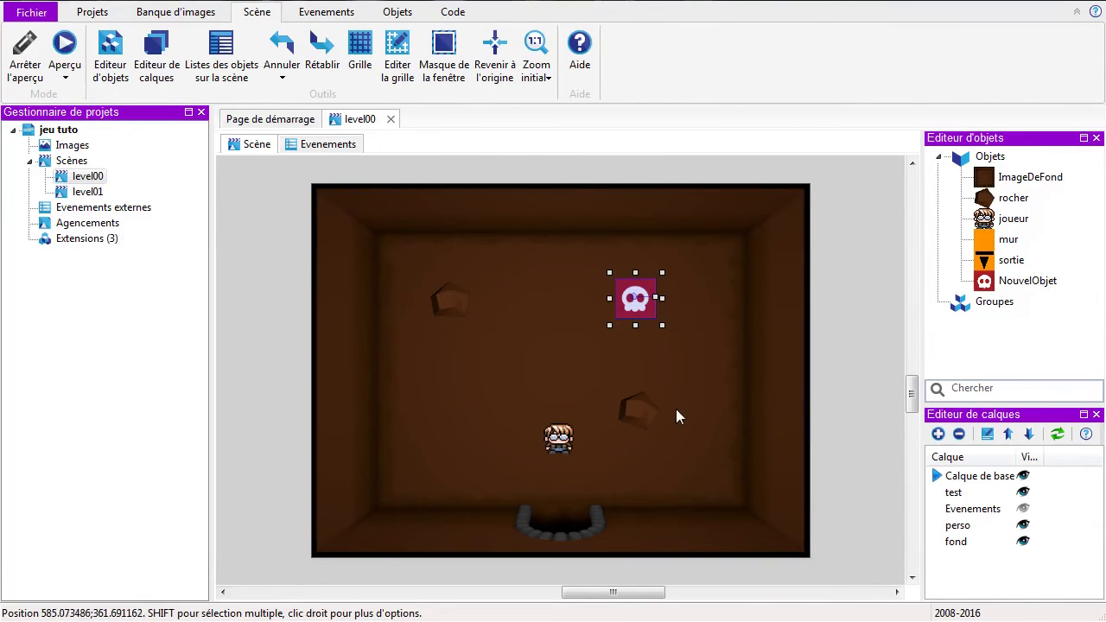
pyautogui.press('Delete')
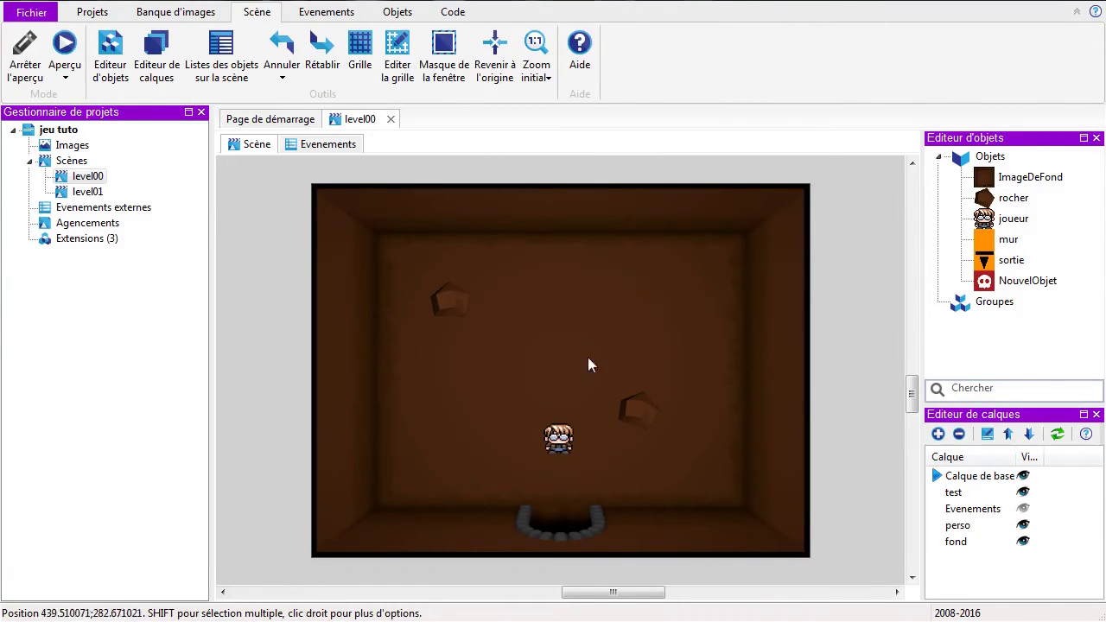
pyautogui.click(346, 145)
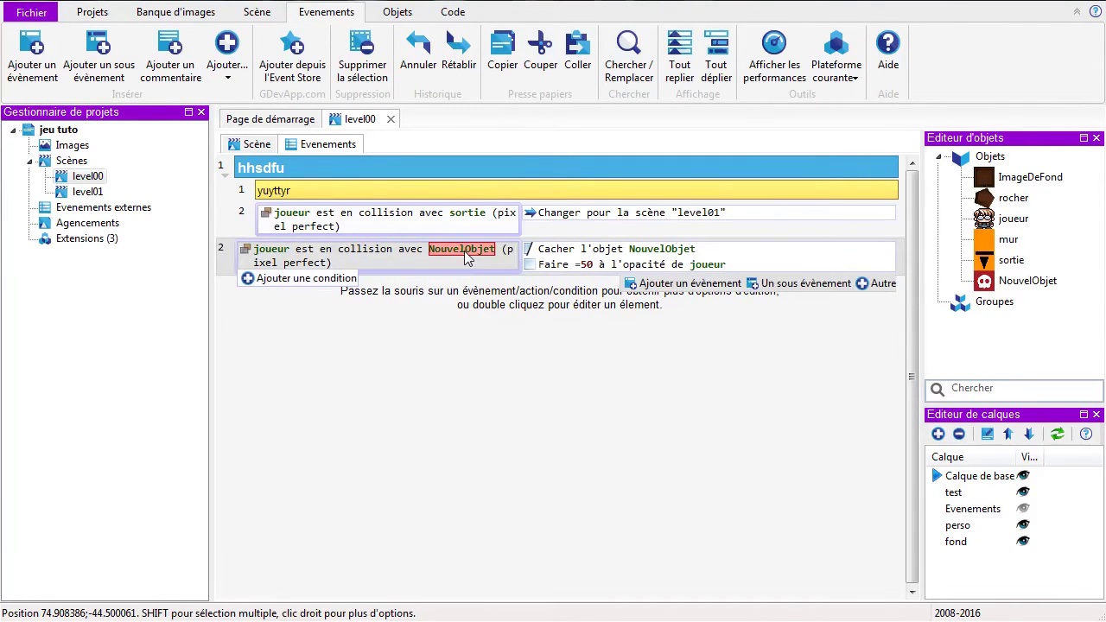
pyautogui.click(254, 145)
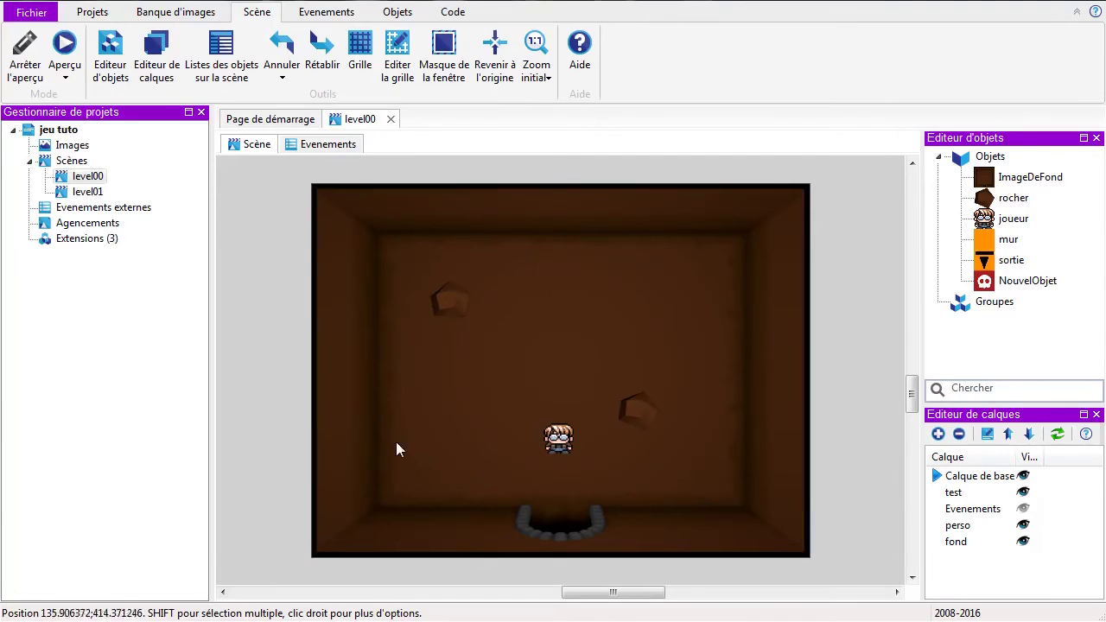
pyautogui.click(556, 442)
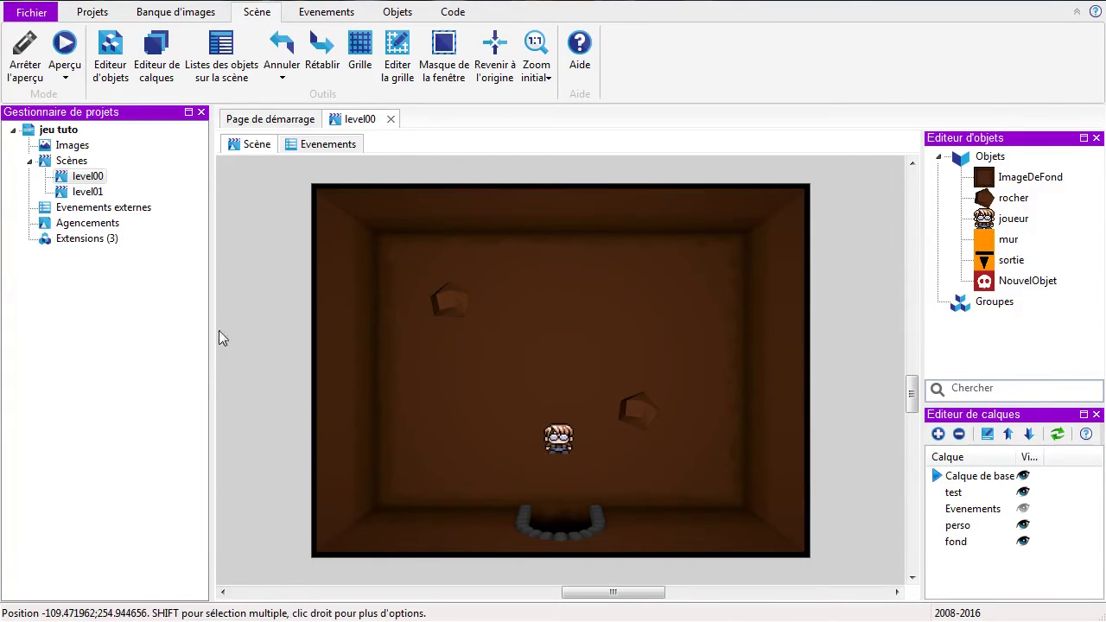
# Step: Preview the level00 scene without the skull, walk the player around the room, and stop the preview
pyautogui.click(64, 47)
pyautogui.press('Up')
pyautogui.press('Down')
pyautogui.press('Left')
pyautogui.press('Right')
pyautogui.press('Up')
pyautogui.press('Right')
pyautogui.press('Right')
pyautogui.press('Left')
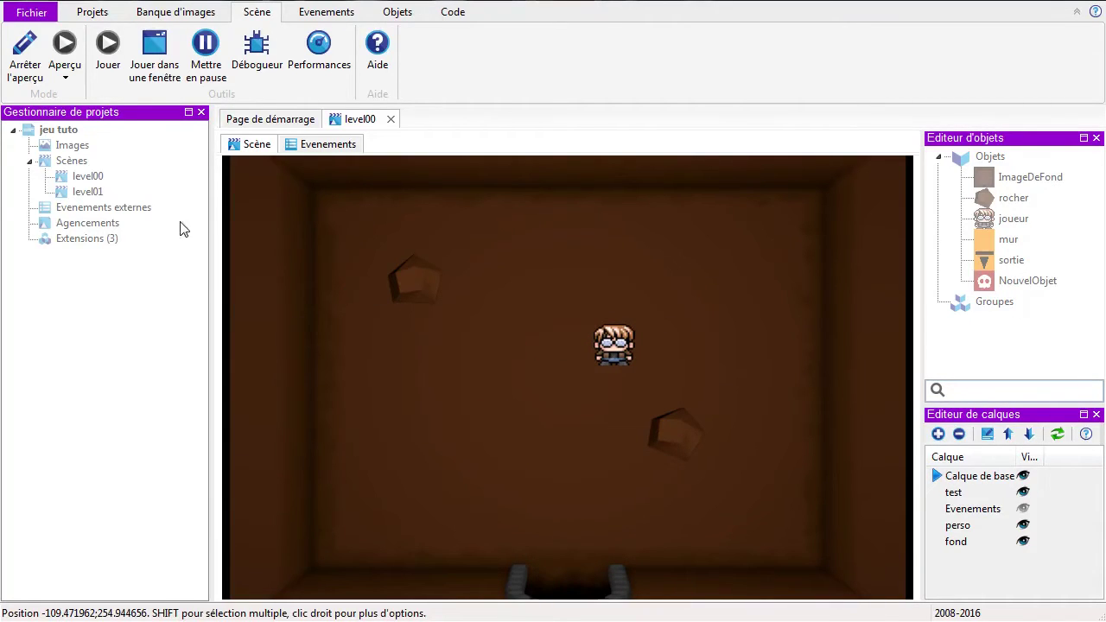
pyautogui.click(23, 52)
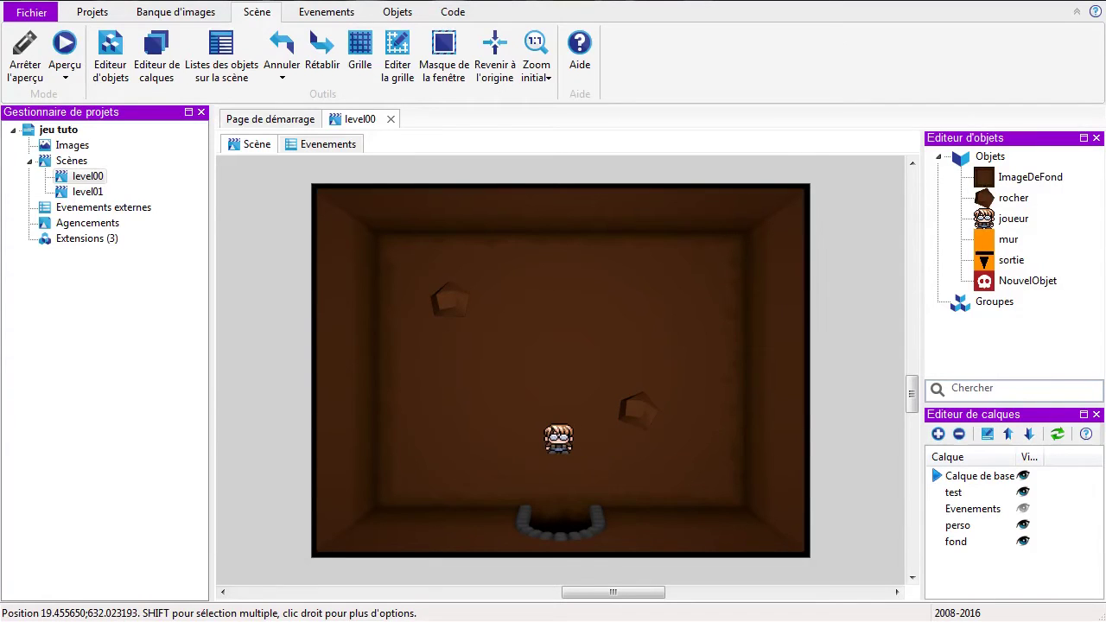
# Step: Switch to the OpenGameArt.org site in the browser and look over the popular art on its home page
pyautogui.hotkey('alt', 'Tab')
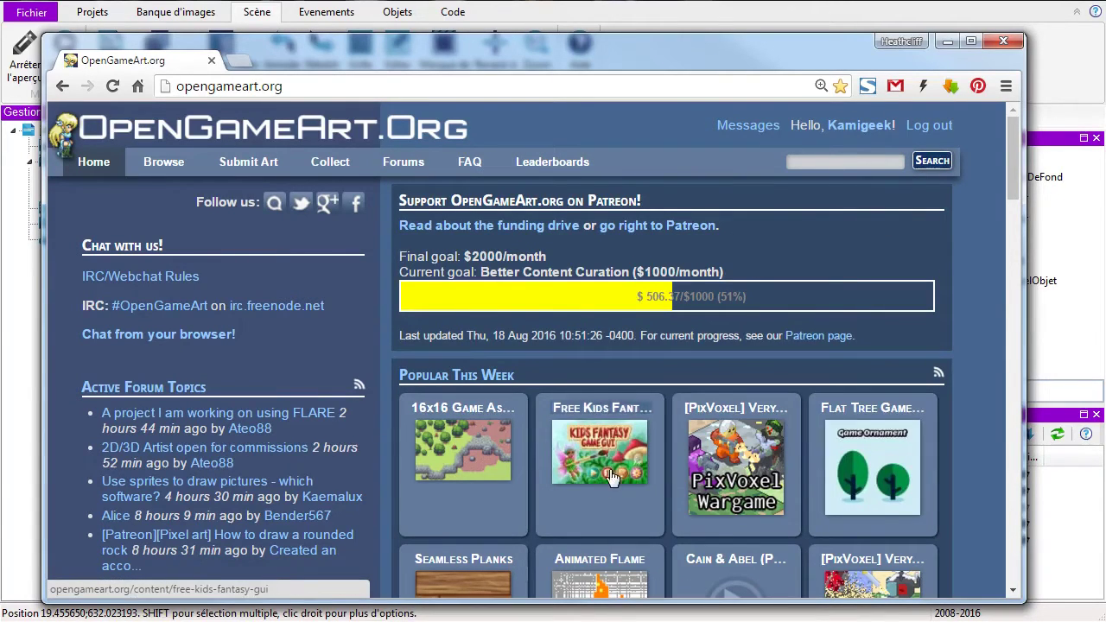
pyautogui.scroll(-3, 527, 530)
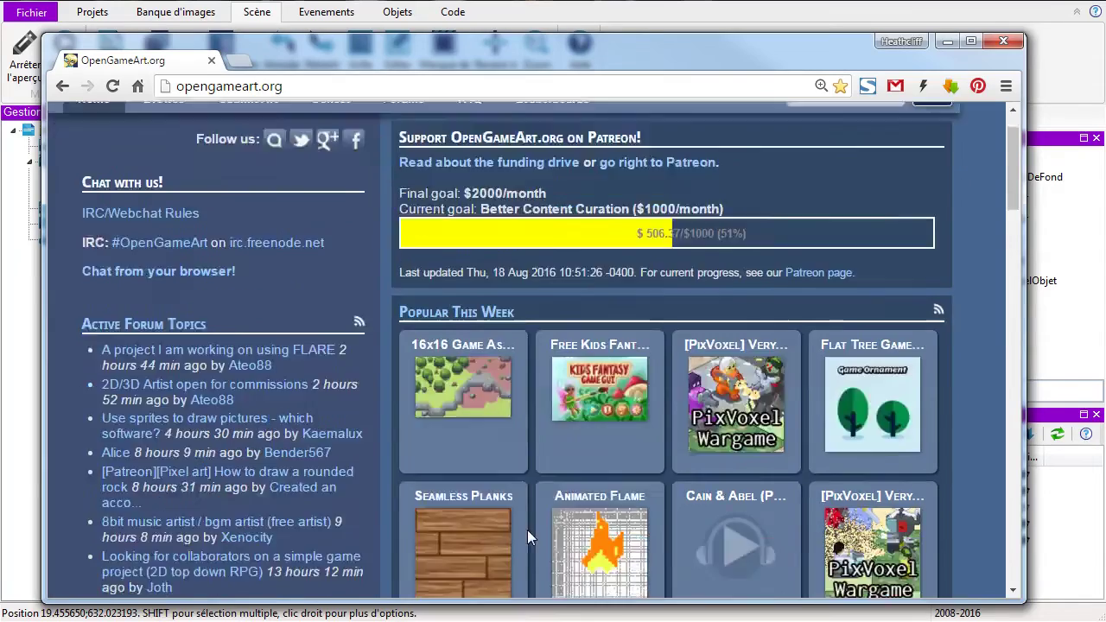
pyautogui.scroll(1, 549, 273)
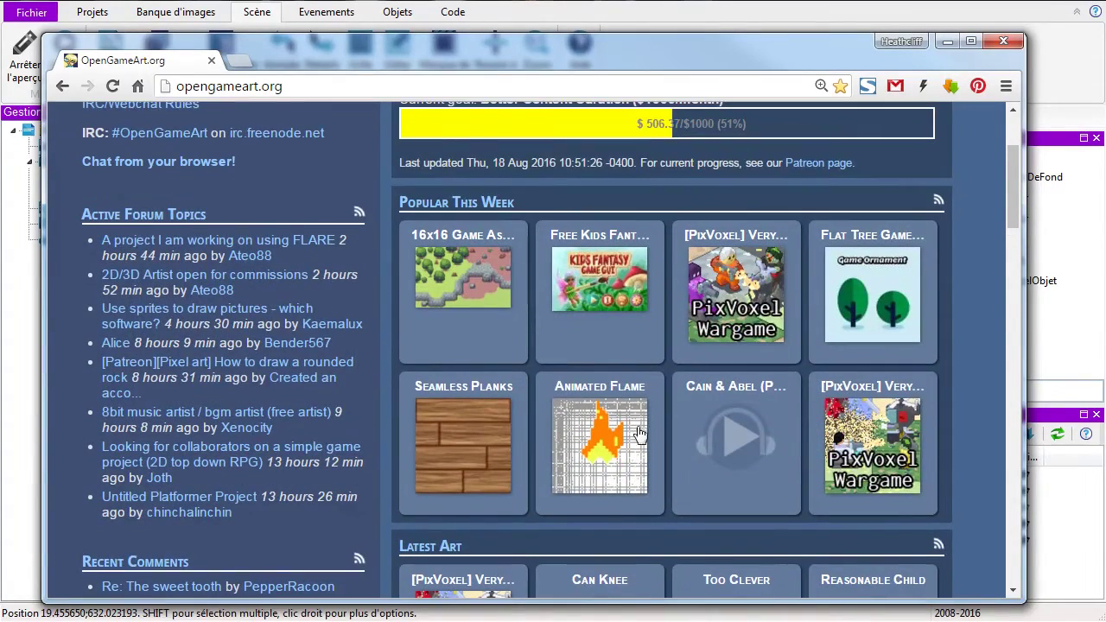
pyautogui.scroll(2, 654, 412)
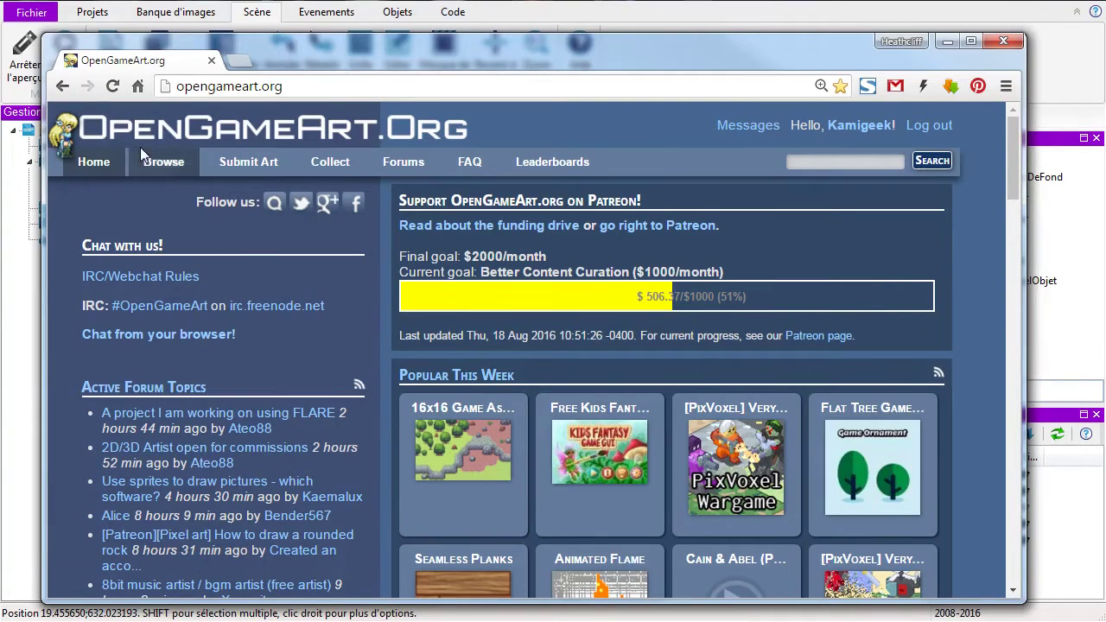
# Step: Browse the site's 2D Art category and look through the first page of results
pyautogui.moveTo(155, 162)
pyautogui.click(162, 190)
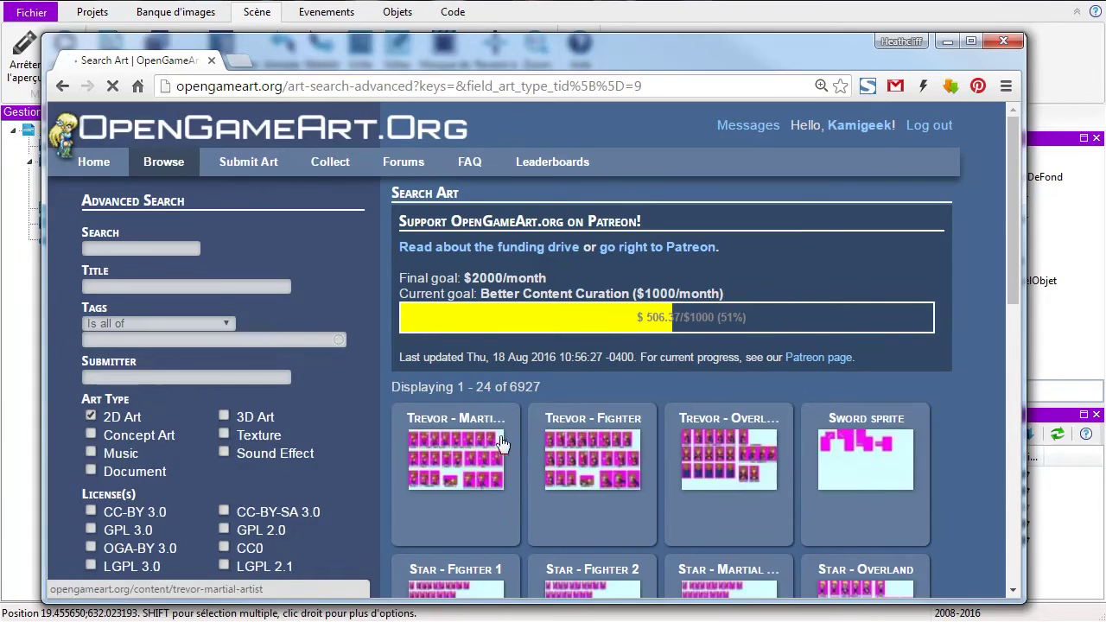
pyautogui.scroll(-2, 505, 428)
pyautogui.scroll(-4, 558, 357)
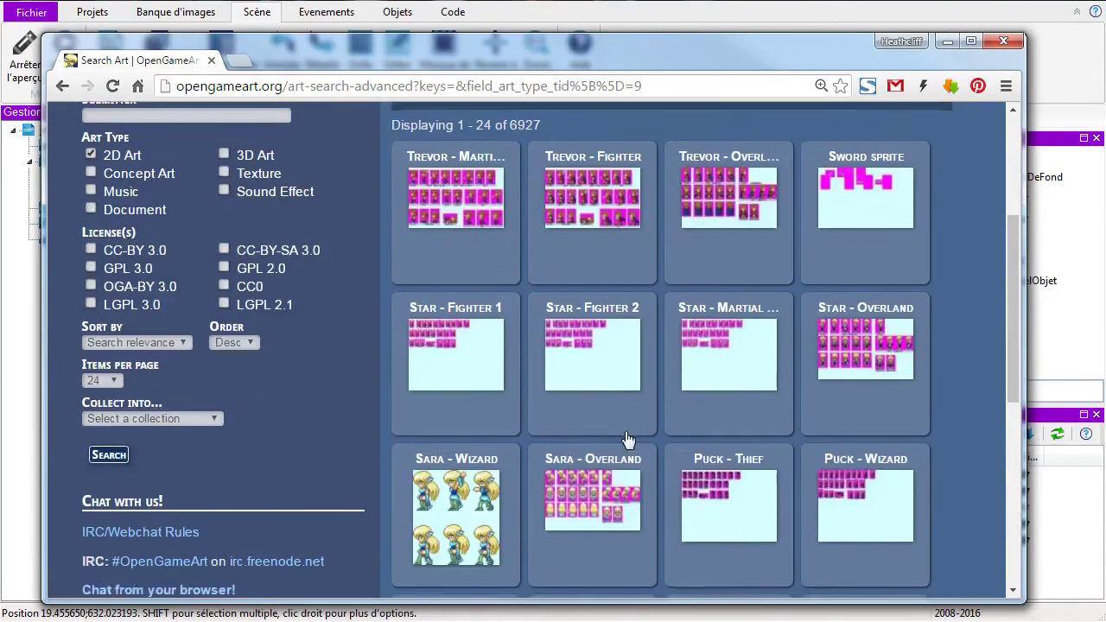
pyautogui.scroll(-3, 641, 427)
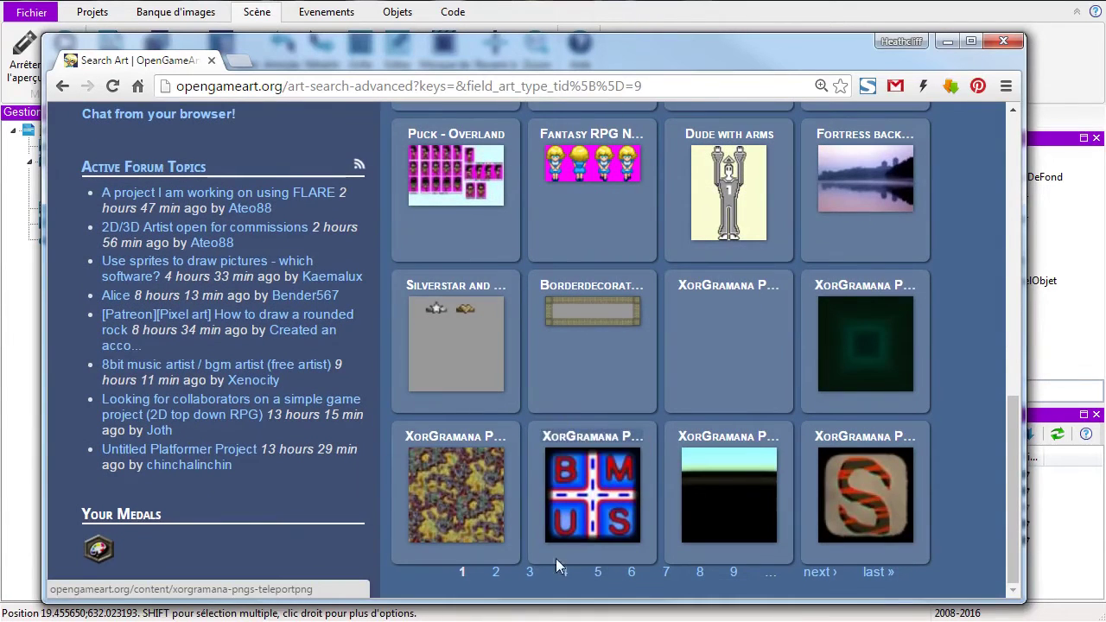
# Step: Look through the second and sixth pages of the 2D Art search results
pyautogui.click(817, 573)
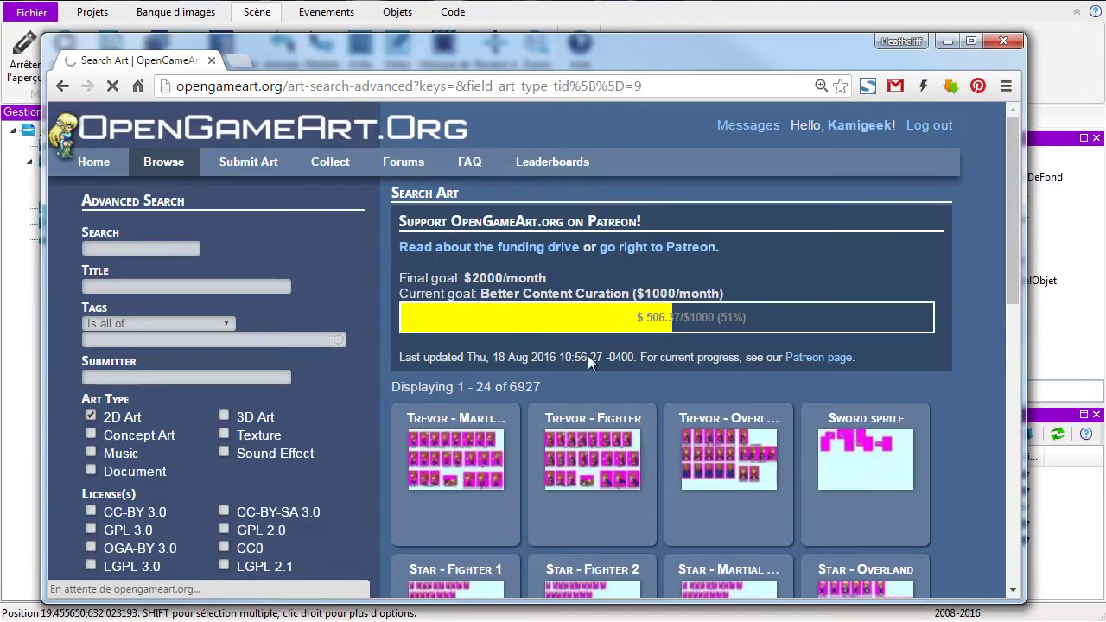
pyautogui.scroll(-2, 488, 385)
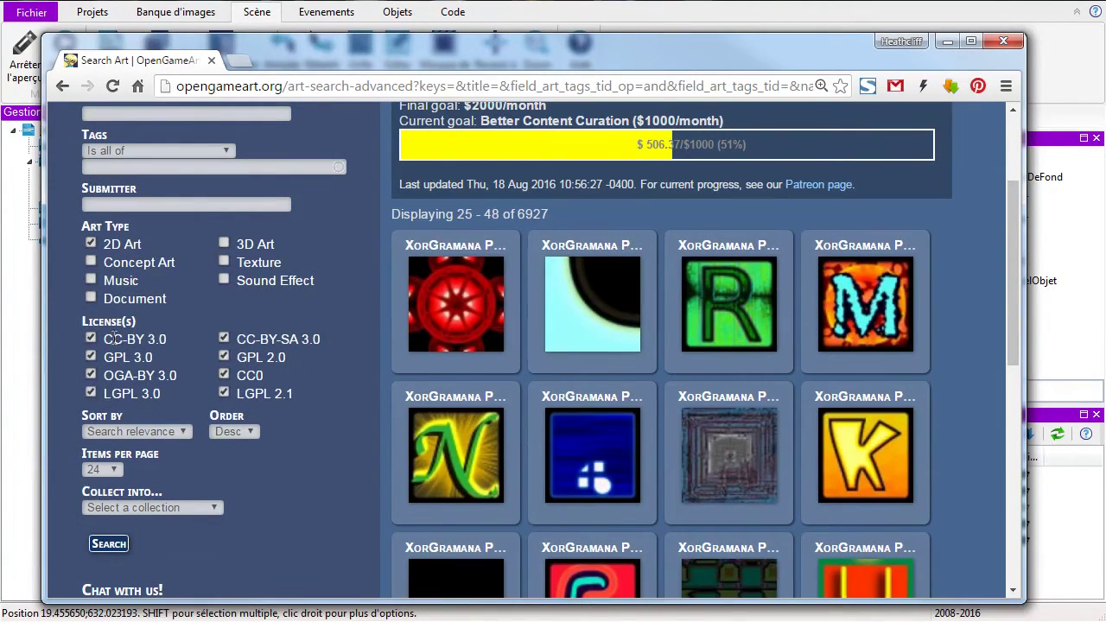
pyautogui.scroll(-7, 618, 458)
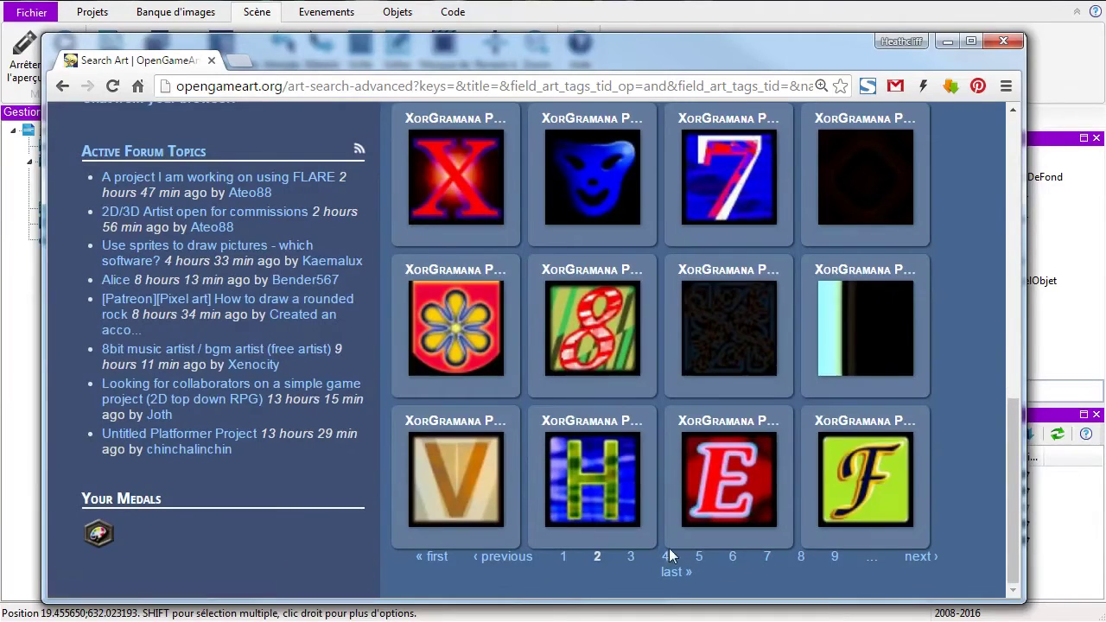
pyautogui.click(733, 557)
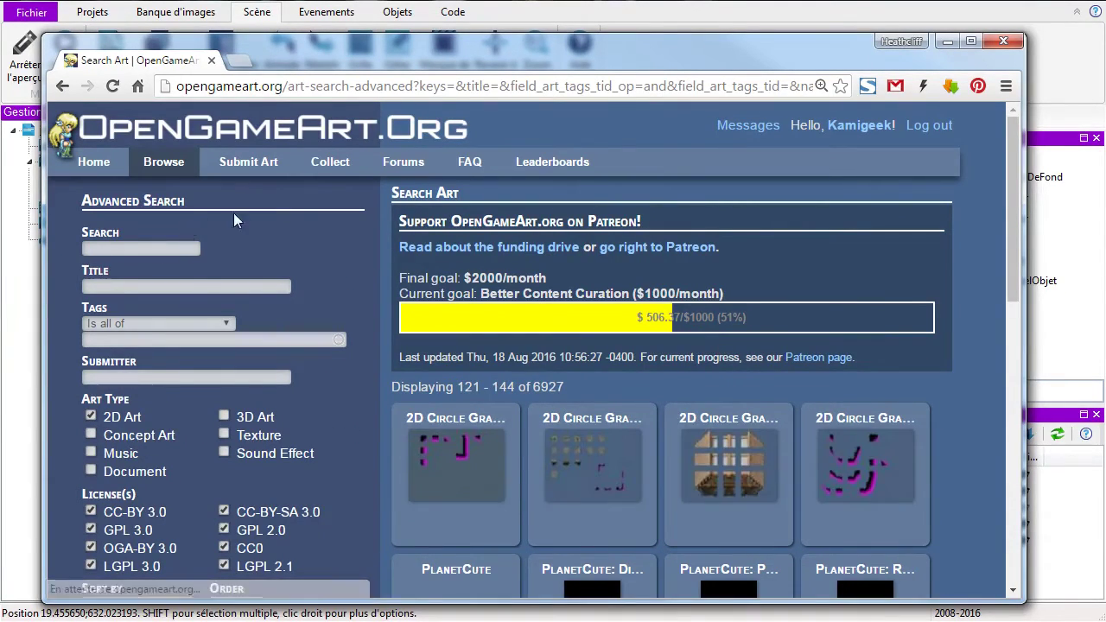
pyautogui.scroll(-10, 640, 458)
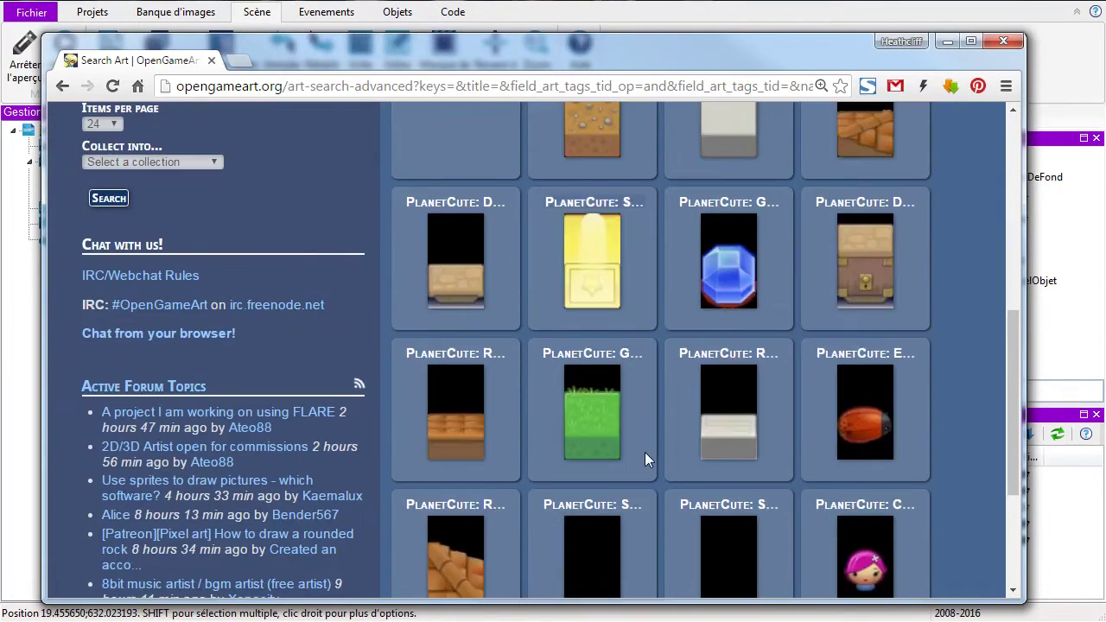
pyautogui.scroll(-2, 700, 497)
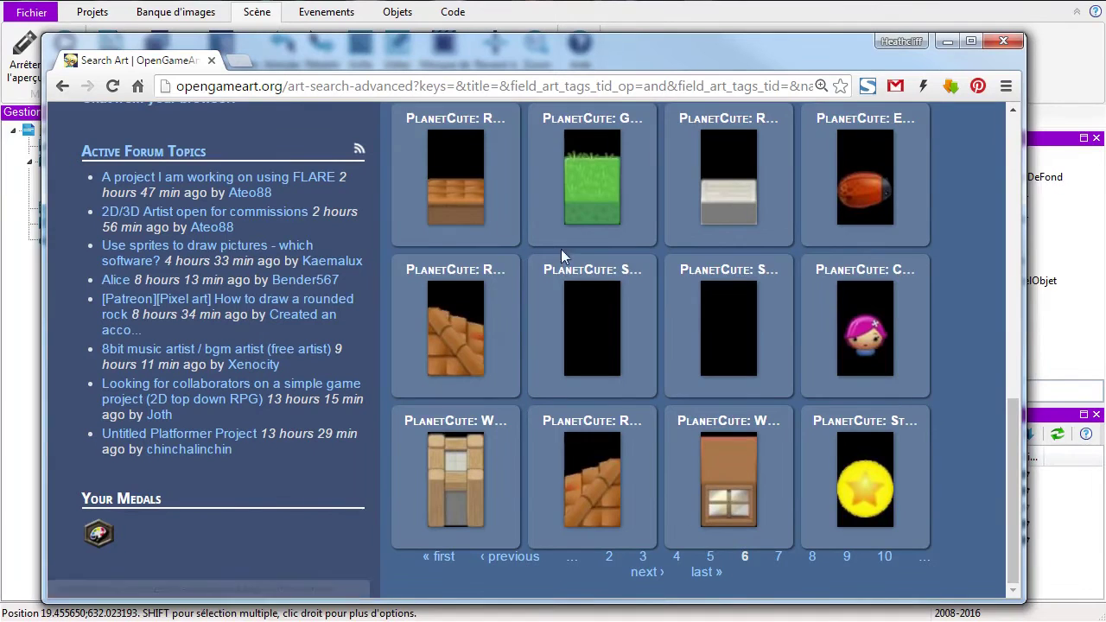
# Step: Look through the eighth page of the 2D Art search results, including the PlanetCute and Iron Plague art
pyautogui.click(812, 558)
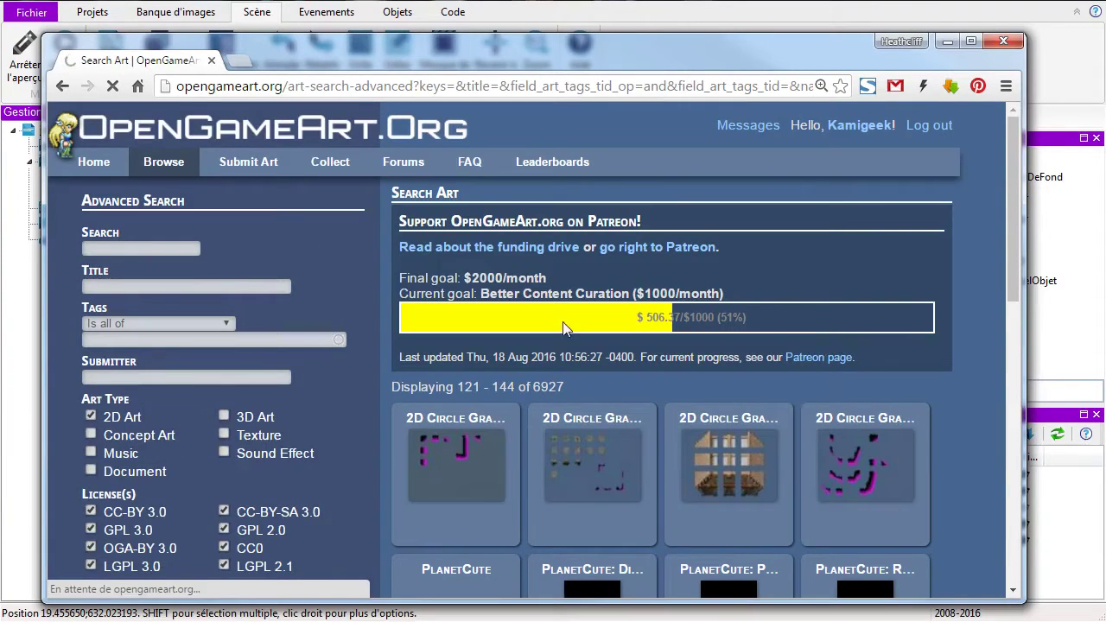
pyautogui.scroll(-3, 570, 337)
pyautogui.scroll(-4, 711, 289)
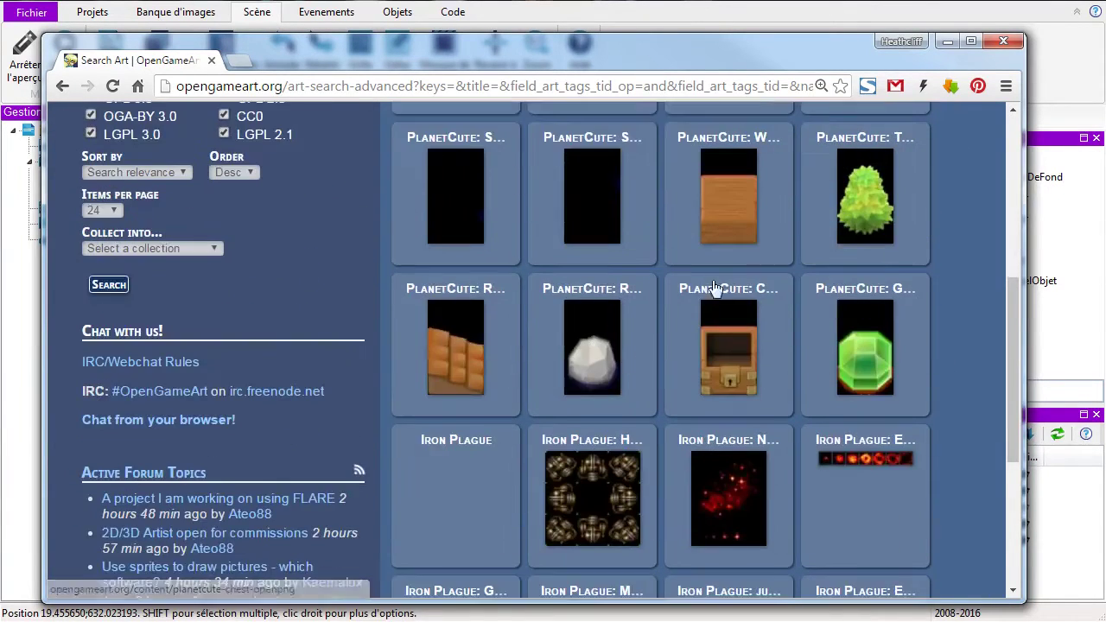
pyautogui.scroll(-3, 743, 450)
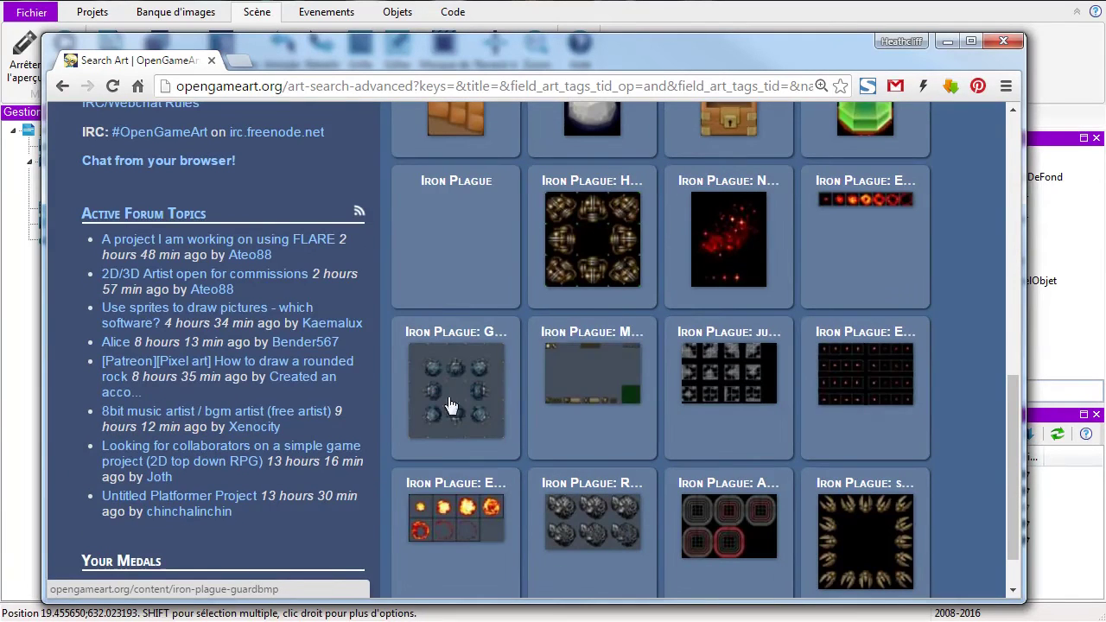
pyautogui.scroll(-2, 696, 523)
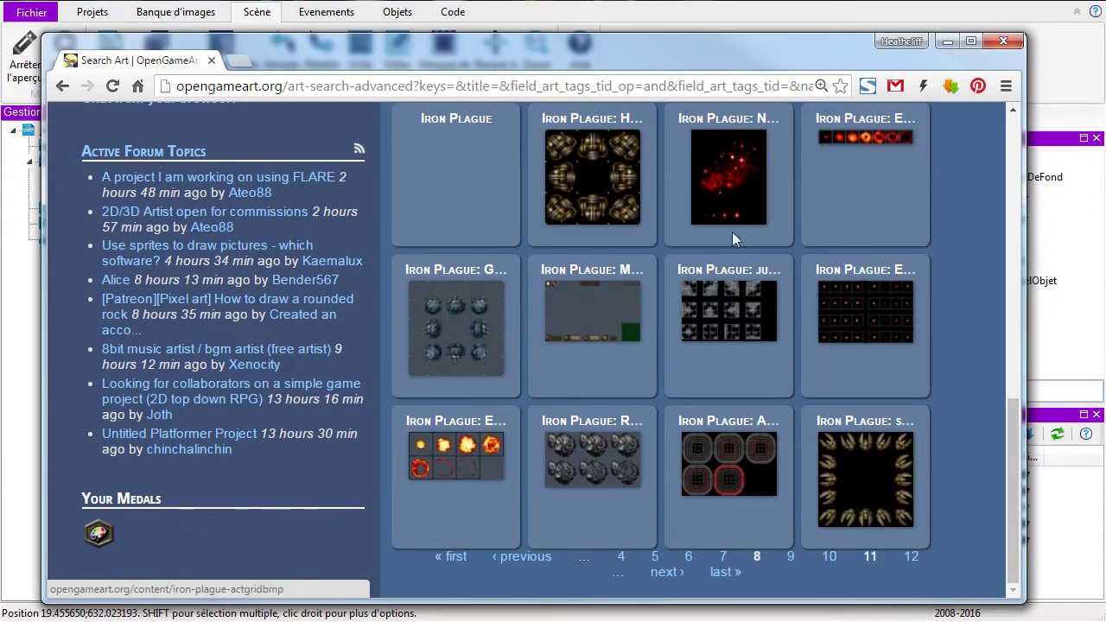
pyautogui.scroll(2, 642, 384)
pyautogui.scroll(6, 643, 376)
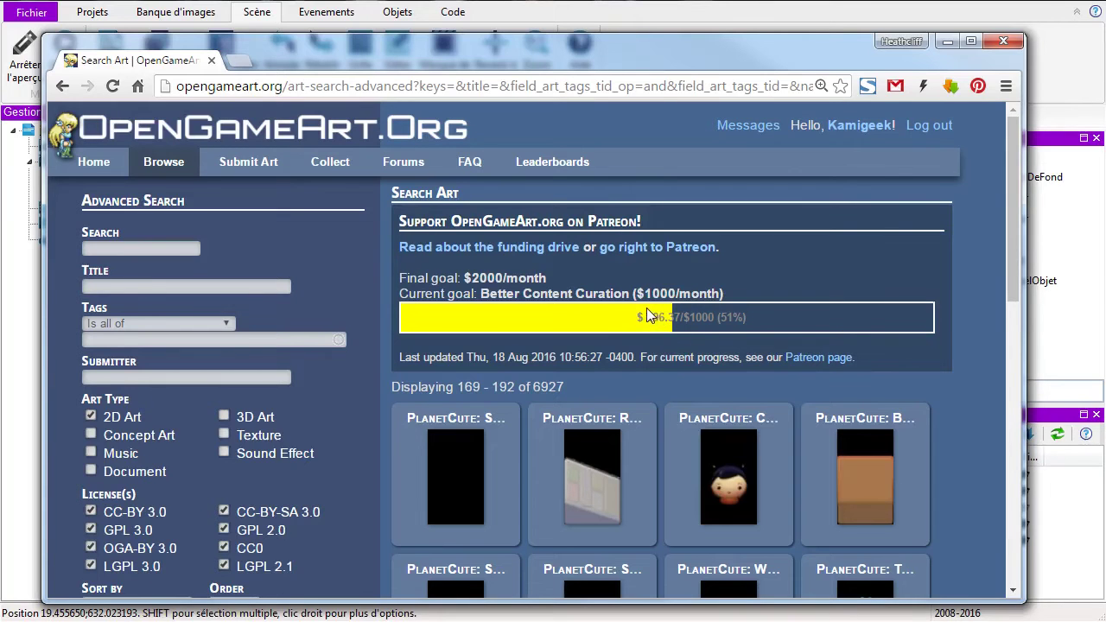
# Step: Return to the OpenGameArt home page and close the browser to get back to GDevelop
pyautogui.moveTo(629, 55); pyautogui.dragTo(825, 325)
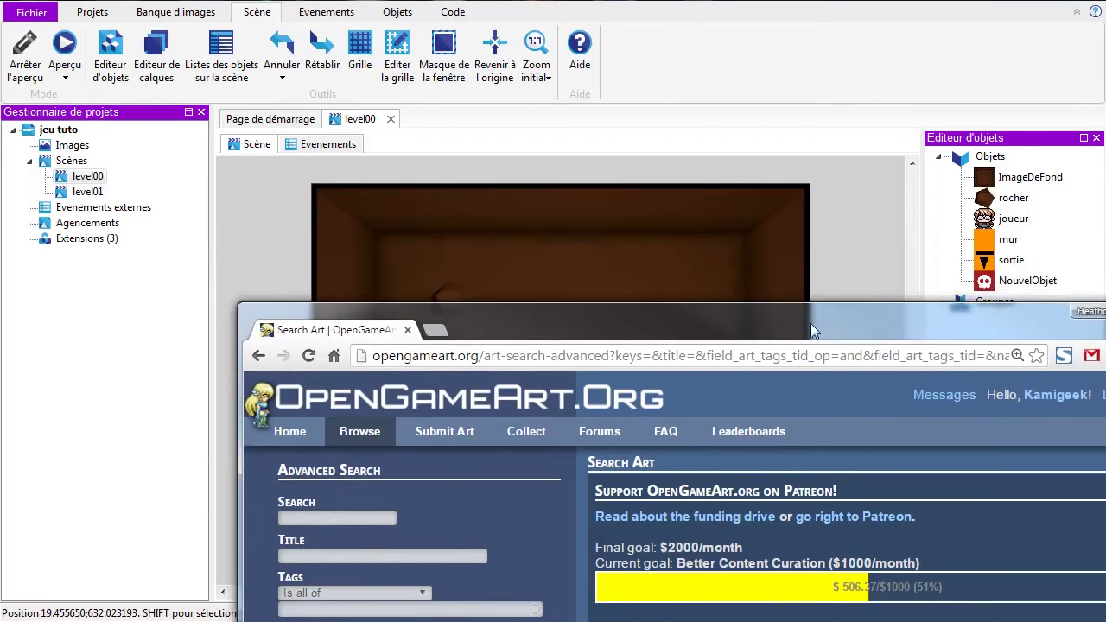
pyautogui.moveTo(667, 315); pyautogui.dragTo(491, 46)
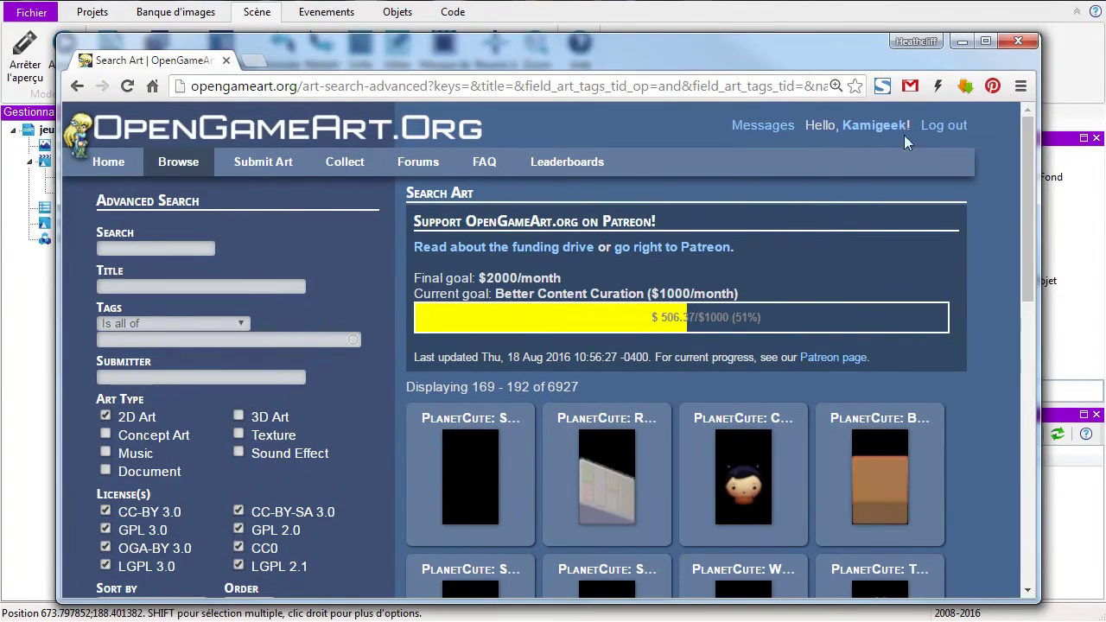
pyautogui.click(128, 170)
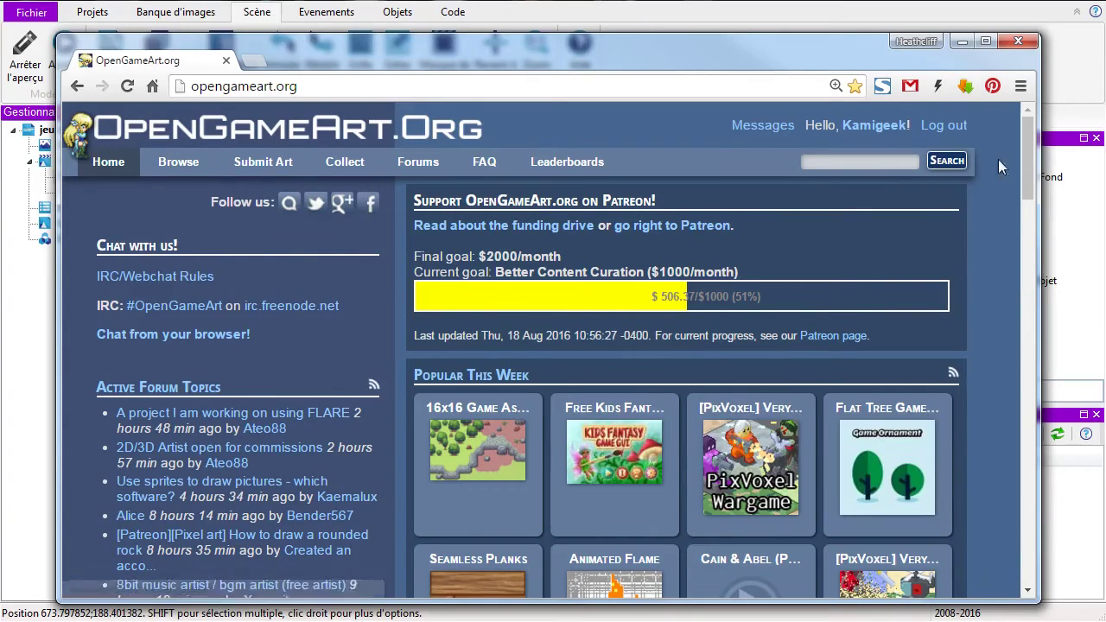
pyautogui.click(1017, 43)
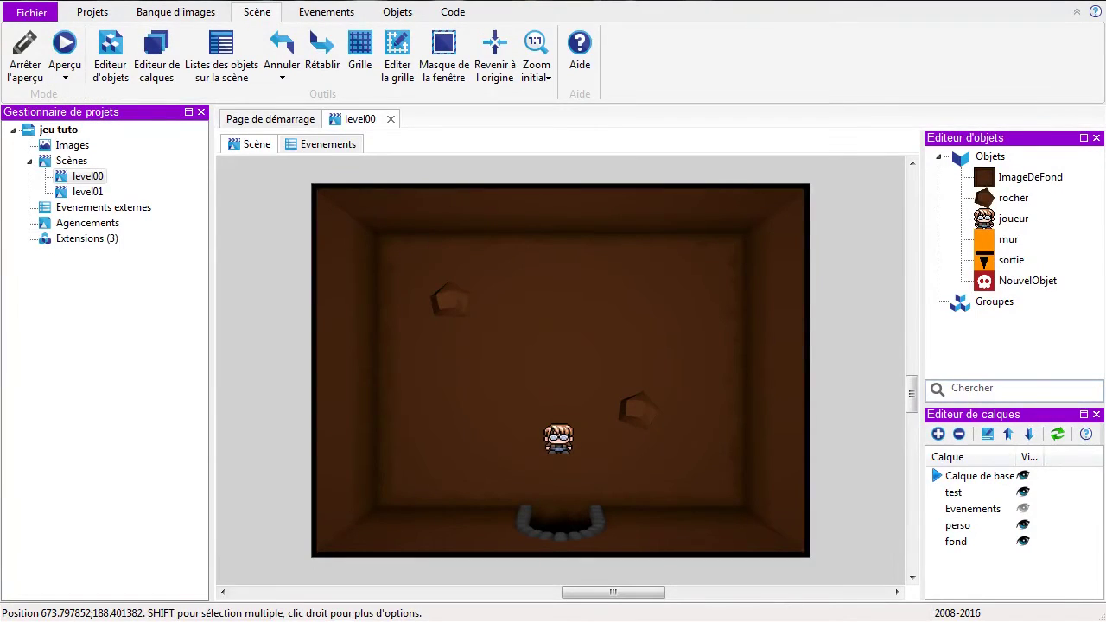
# Step: Bring up the perso folder in Windows Explorer and examine its malel character sprites for each facing direction
pyautogui.moveTo(1105, 78); pyautogui.dragTo(750, 74)
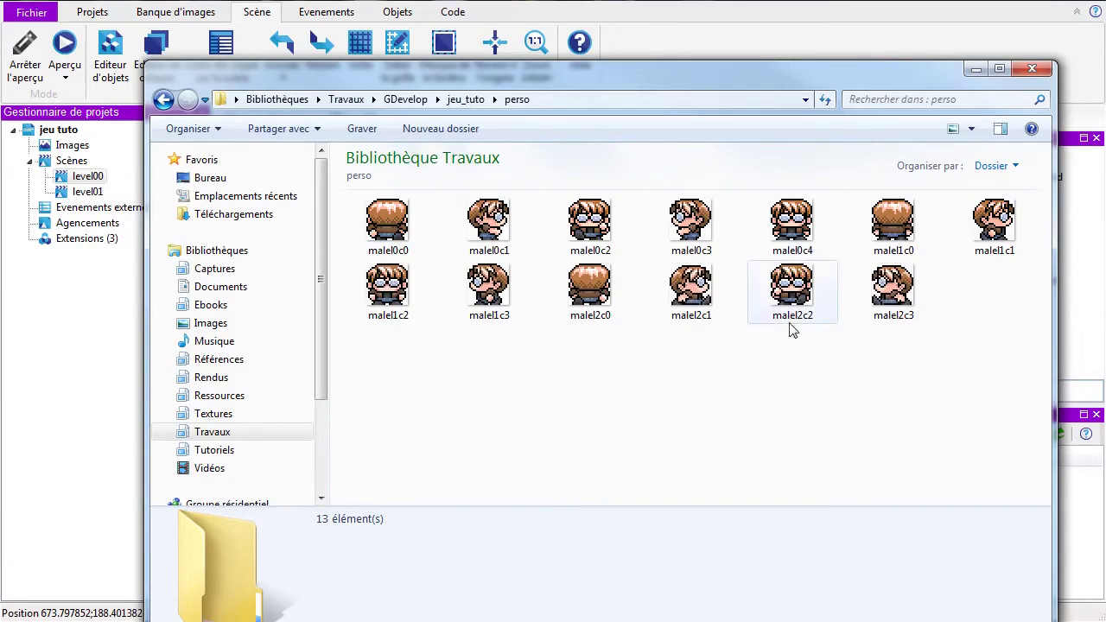
pyautogui.click(808, 226)
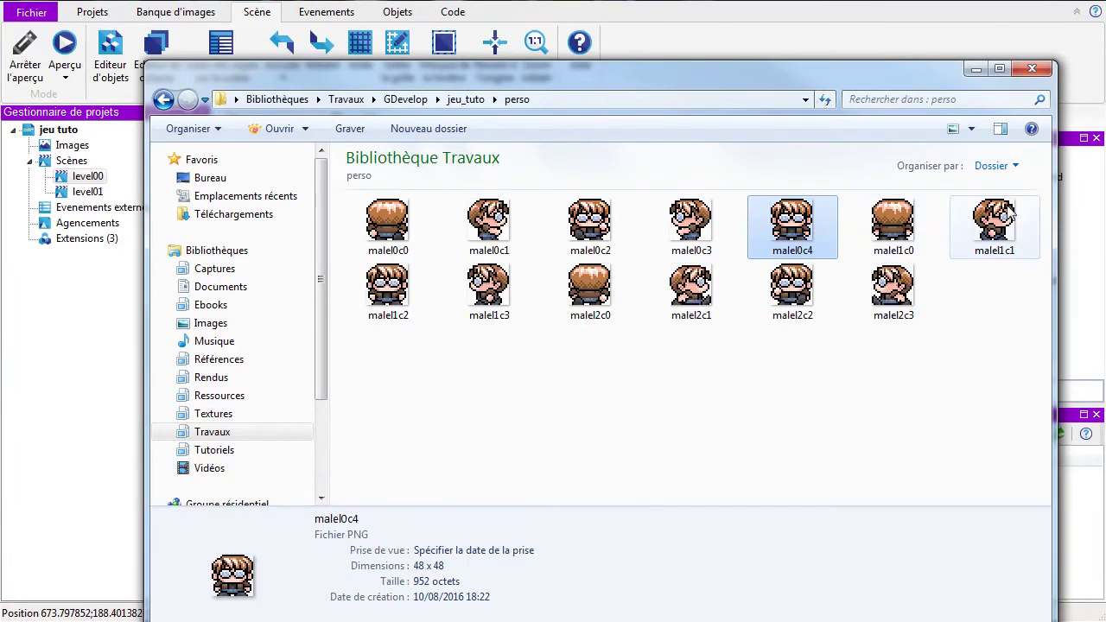
pyautogui.click(899, 223)
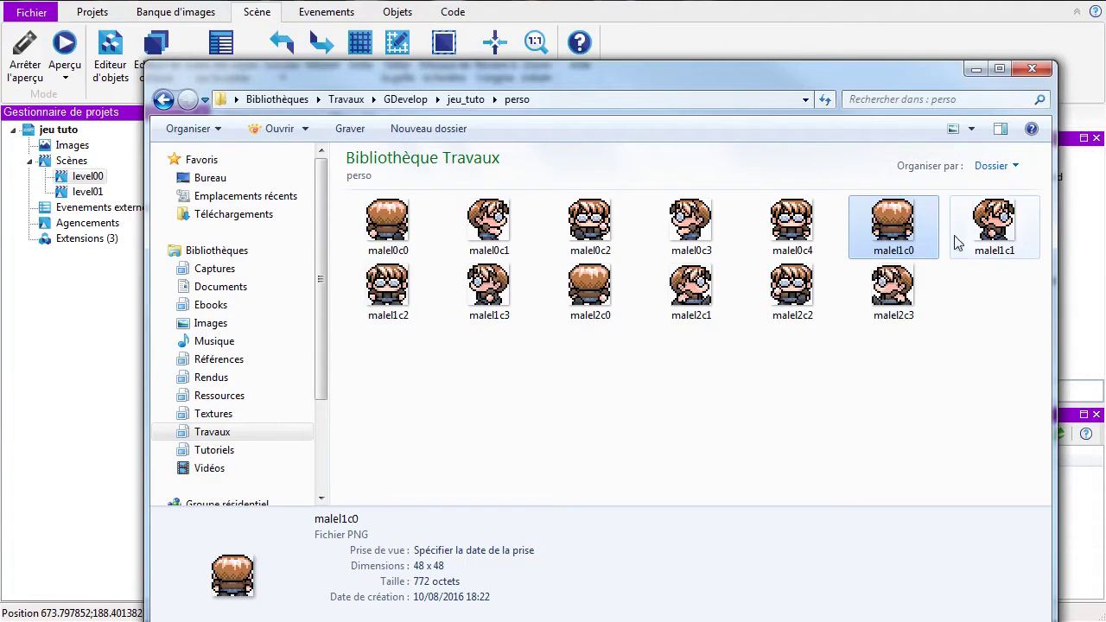
pyautogui.click(679, 226)
pyautogui.click(503, 228)
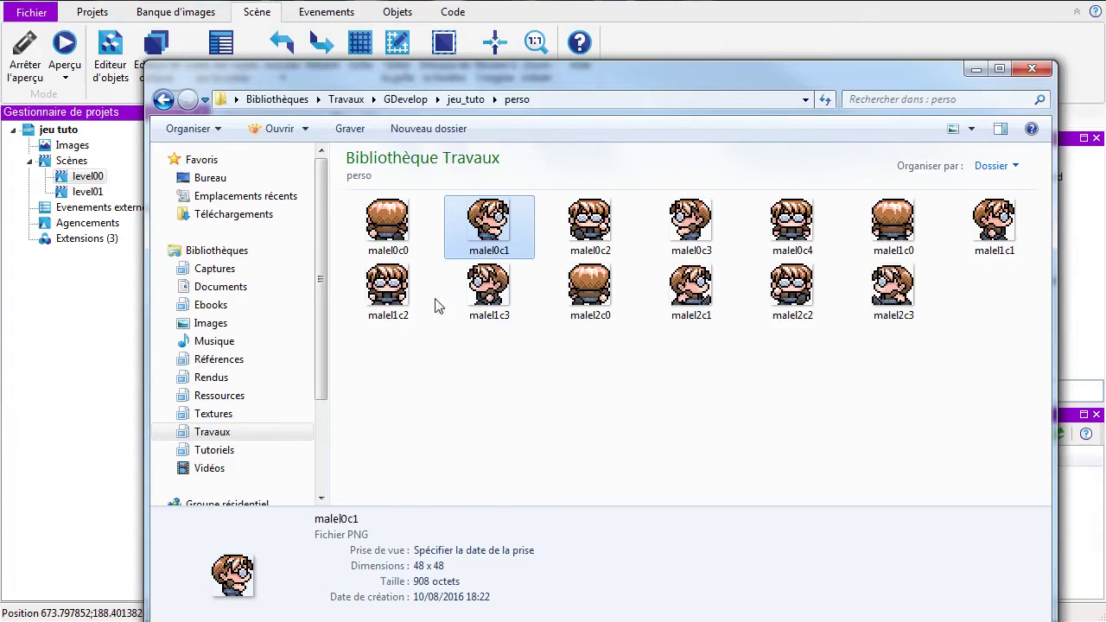
pyautogui.click(483, 302)
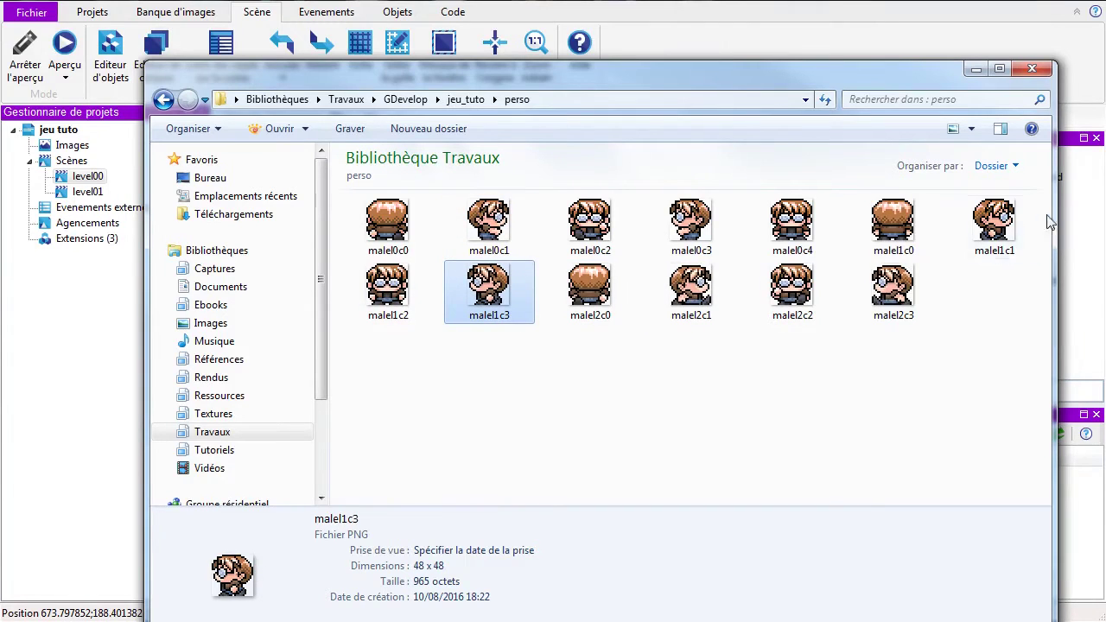
pyautogui.click(996, 227)
pyautogui.click(687, 292)
pyautogui.click(897, 296)
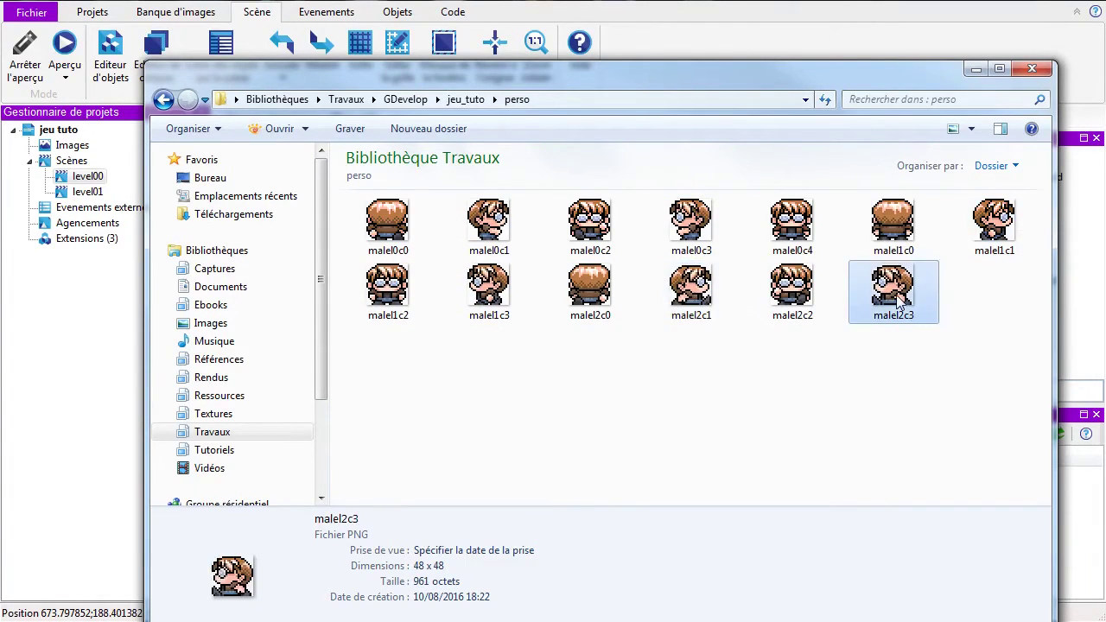
pyautogui.click(793, 298)
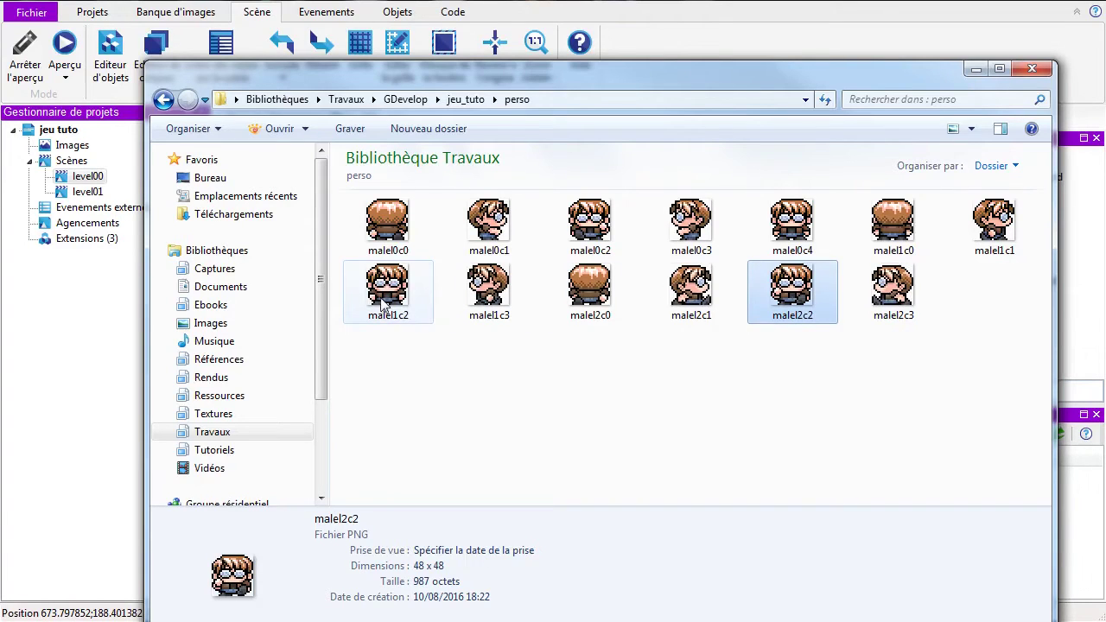
pyautogui.click(387, 227)
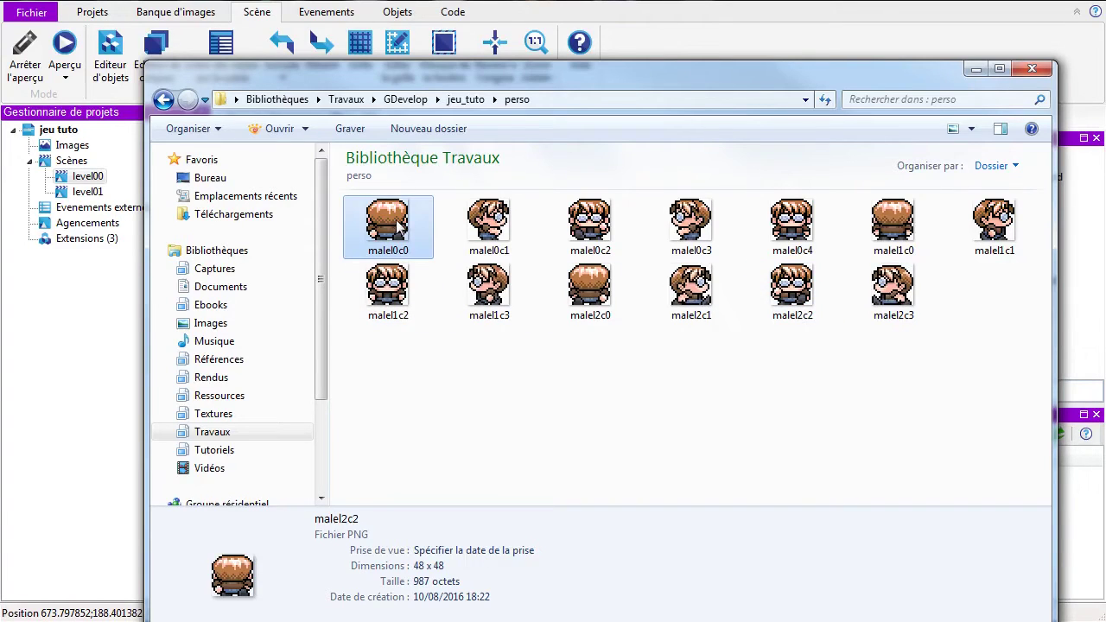
pyautogui.click(750, 380)
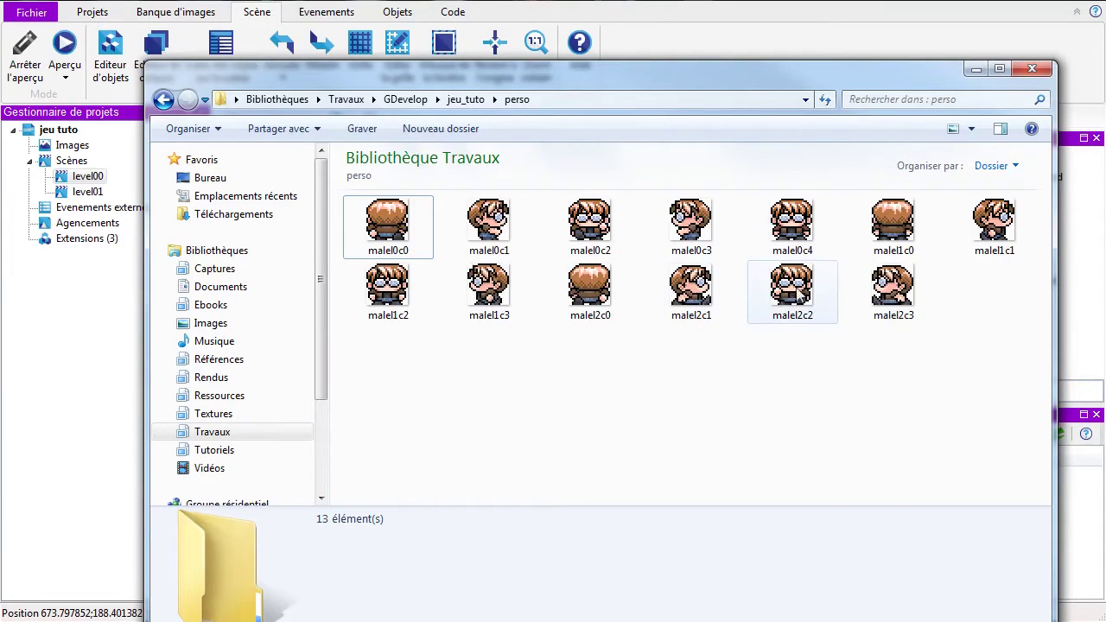
# Step: Compare the front-facing walking sprites malel0c2 and malel2c2, and move the folder window out of the way
pyautogui.click(607, 216)
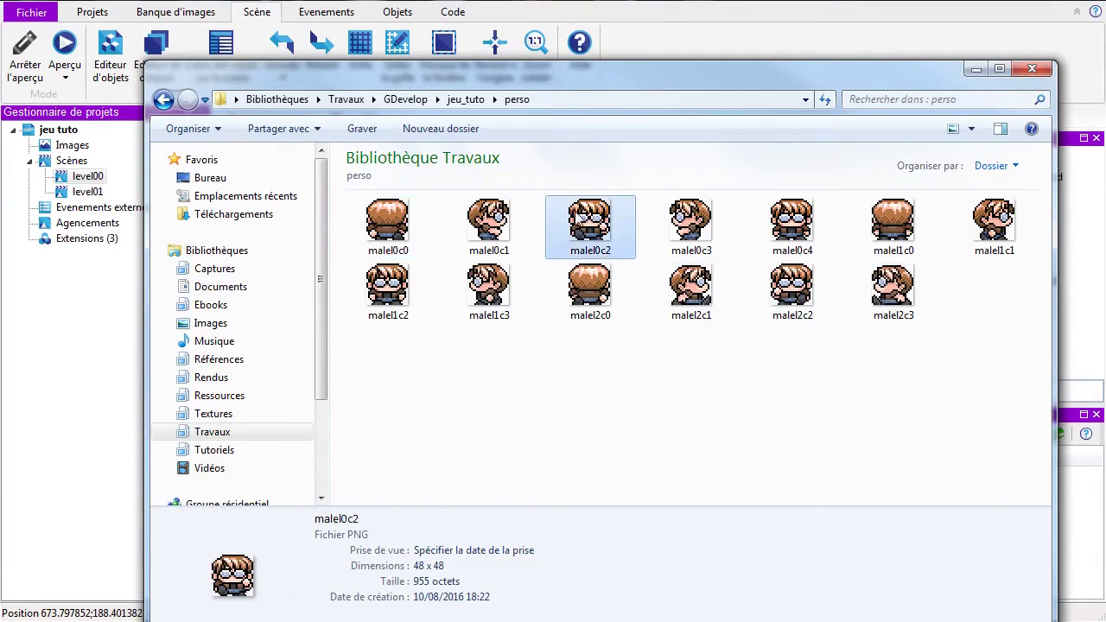
pyautogui.click(788, 305)
pyautogui.click(626, 229)
pyautogui.click(782, 299)
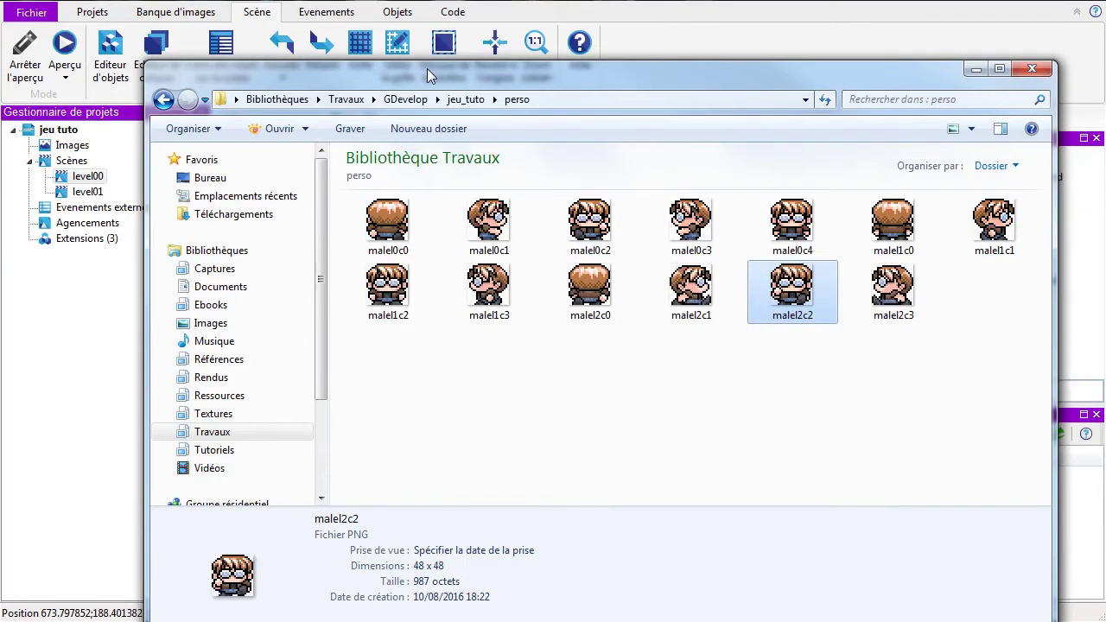
pyautogui.moveTo(426, 68); pyautogui.dragTo(465, 73)
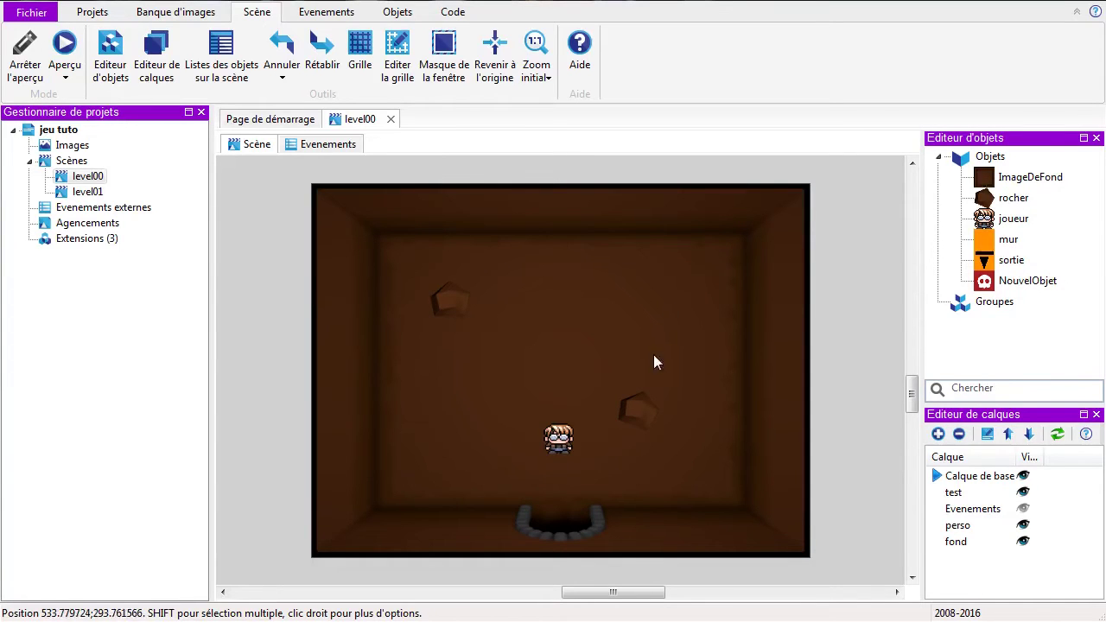
# Step: Preview the level00 scene, move the player up, down, left and right to check its sprite, and stop the preview
pyautogui.click(553, 445)
pyautogui.click(57, 44)
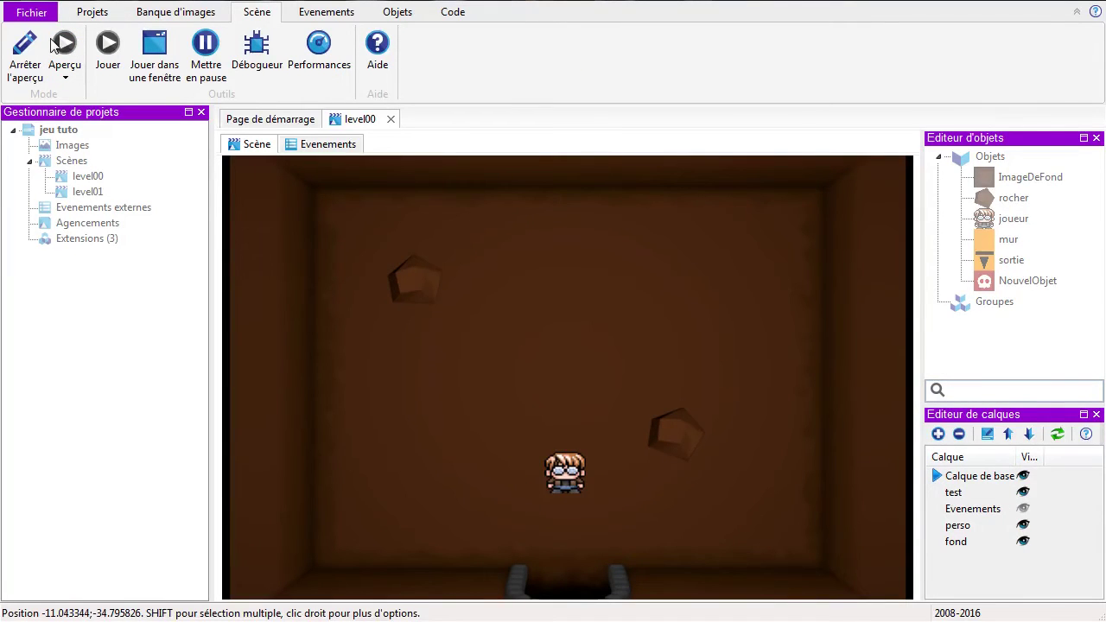
pyautogui.press('Up')
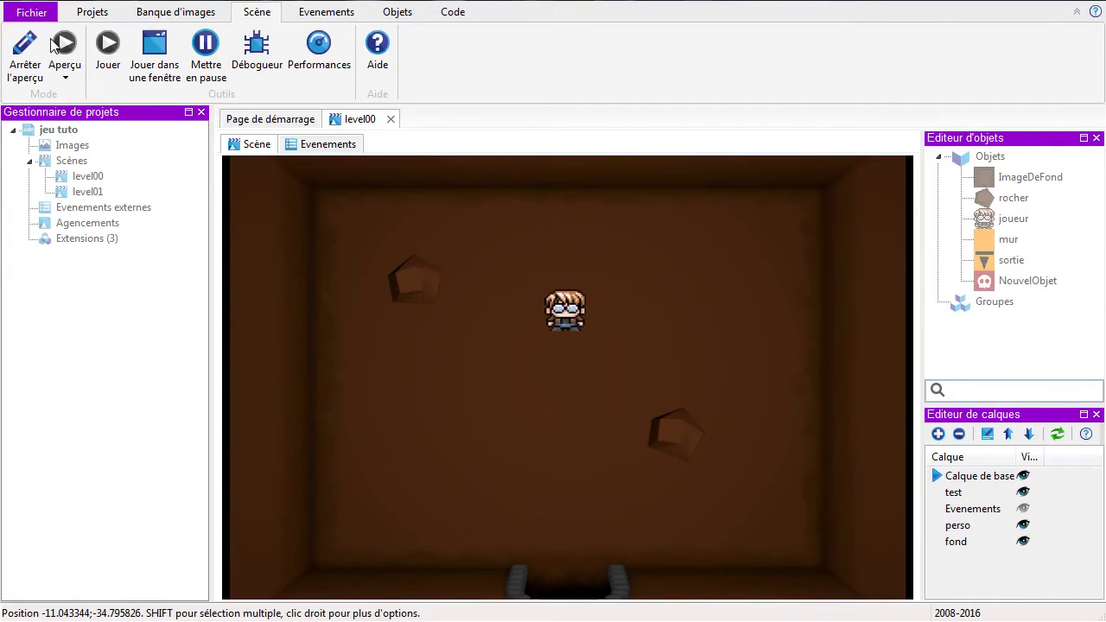
pyautogui.press('Down')
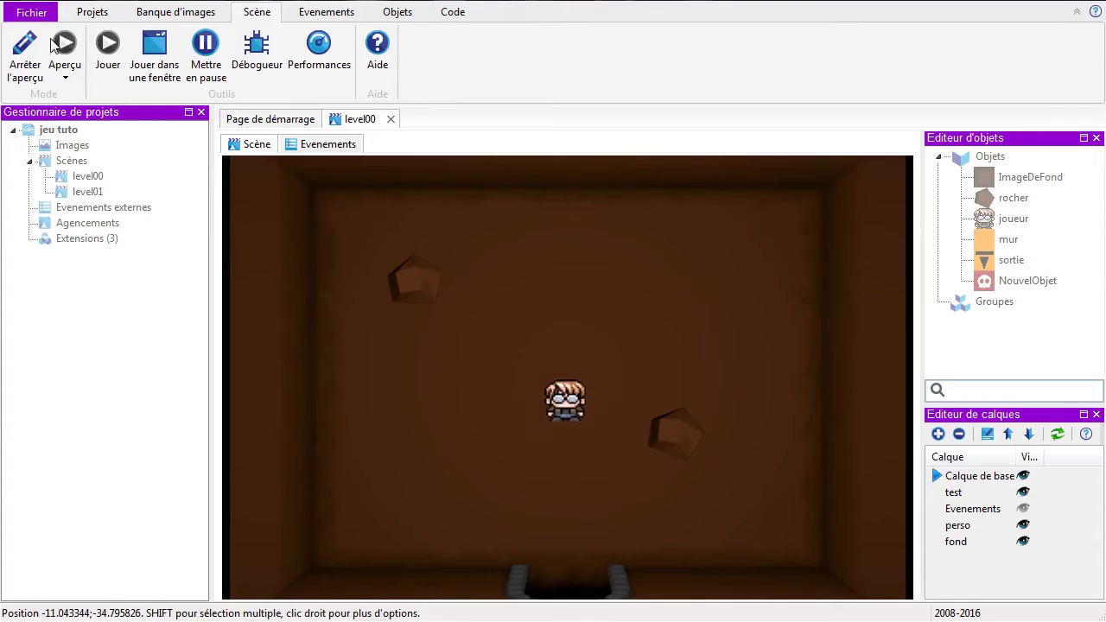
pyautogui.press('Left')
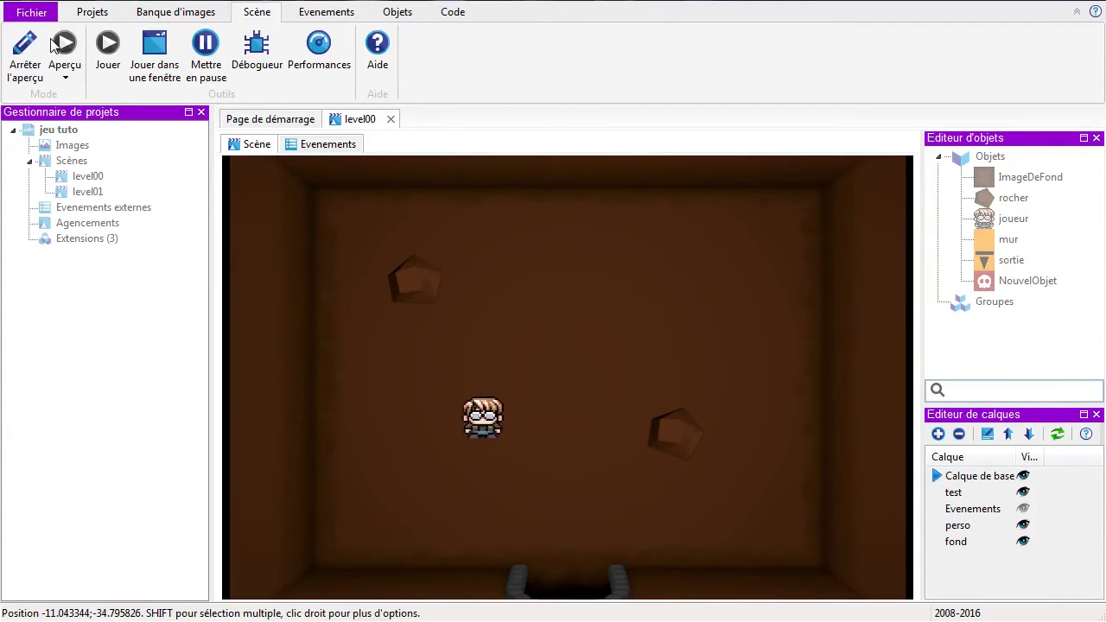
pyautogui.press('Right')
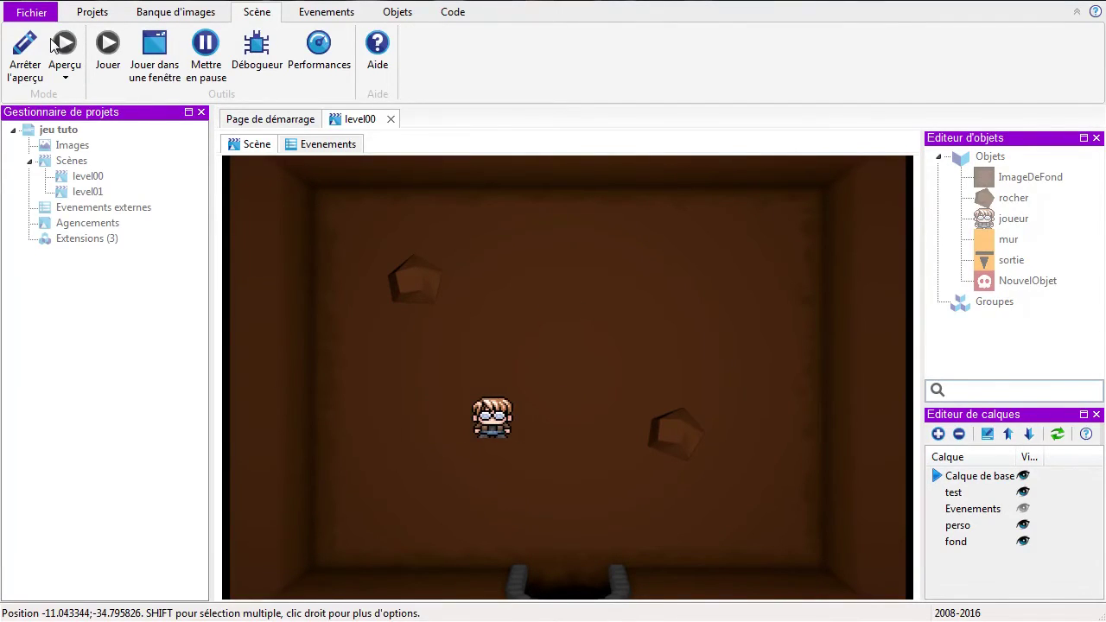
pyautogui.click(25, 50)
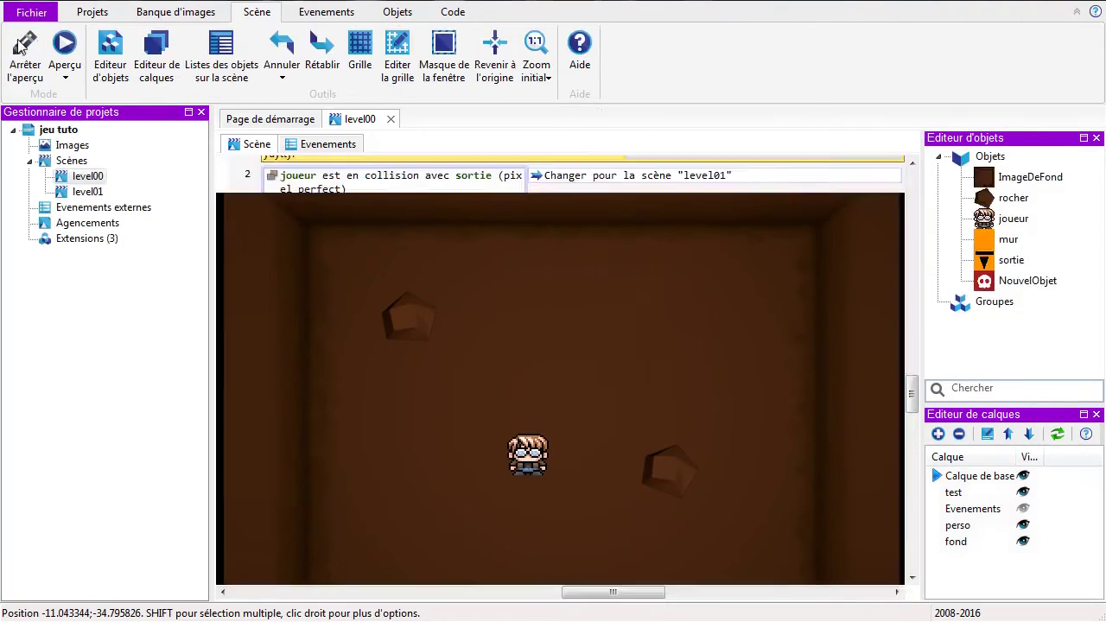
# Step: Allow diagonal paths and enable object rotation in the TopDownMovement behavior of the joueur object in level00
pyautogui.doubleClick(547, 447)
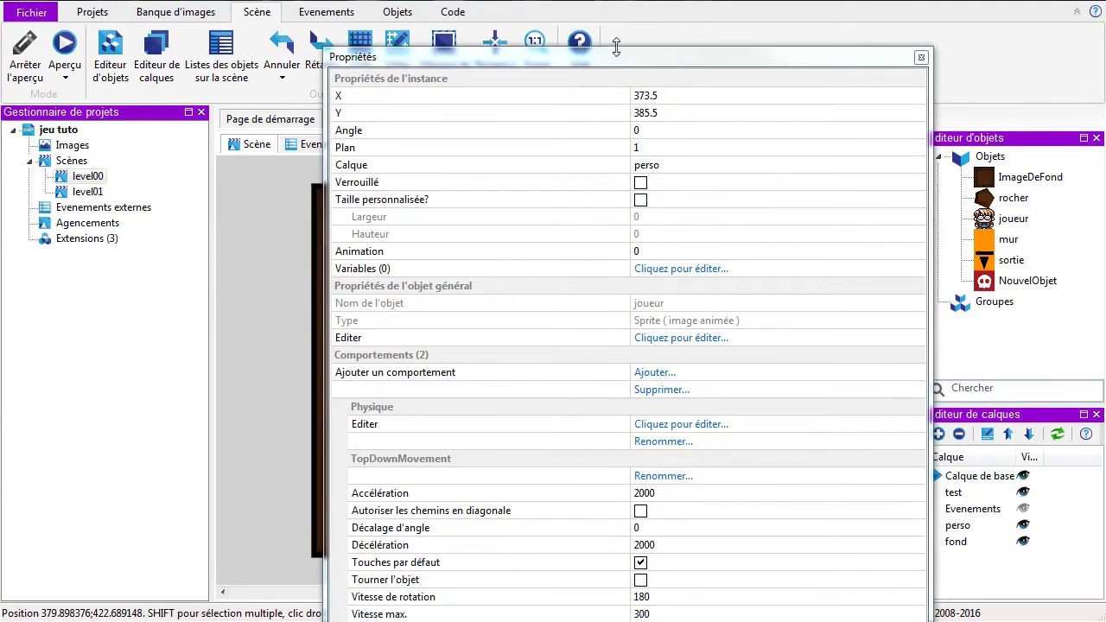
pyautogui.moveTo(611, 62); pyautogui.dragTo(558, 23)
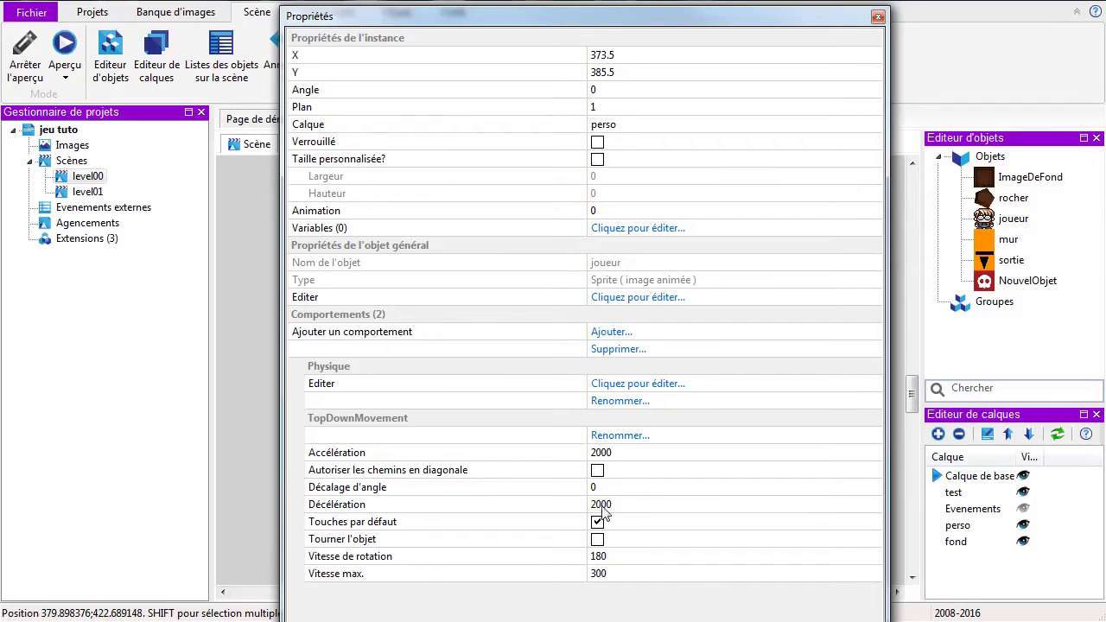
pyautogui.click(597, 471)
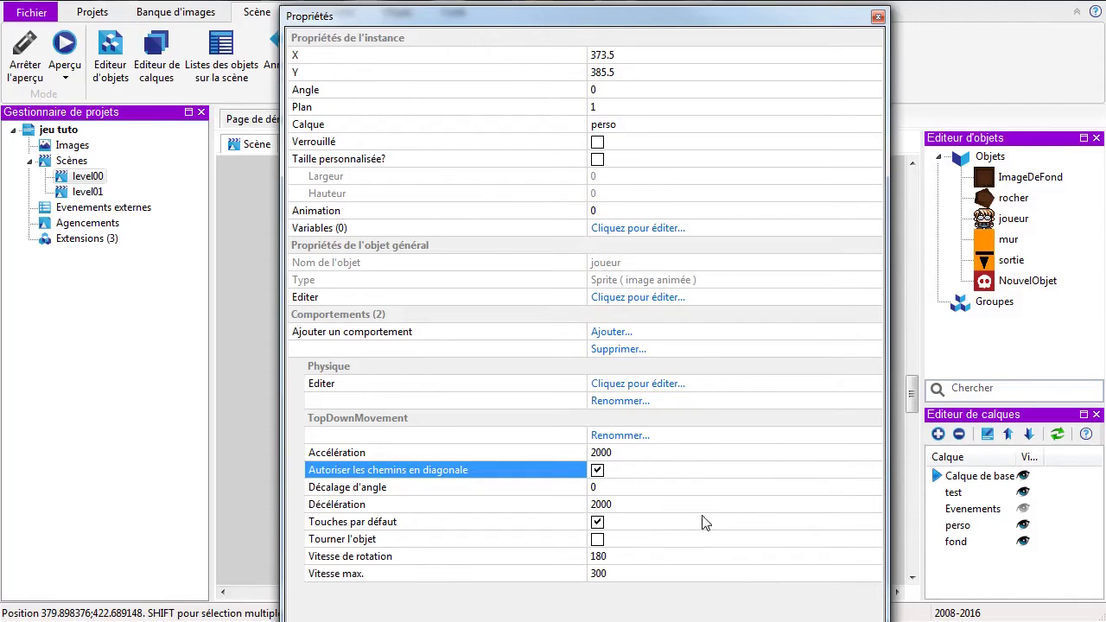
pyautogui.click(597, 539)
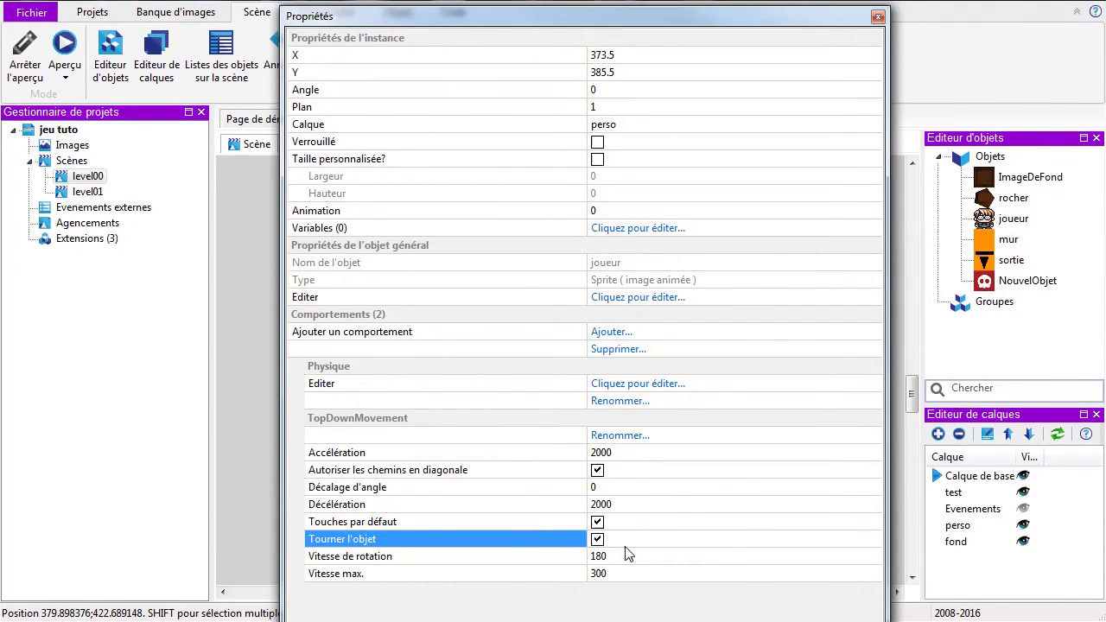
# Step: Set joueur's TopDownMovement acceleration and deceleration both to 3000, review the properties again and close them
pyautogui.click(631, 454)
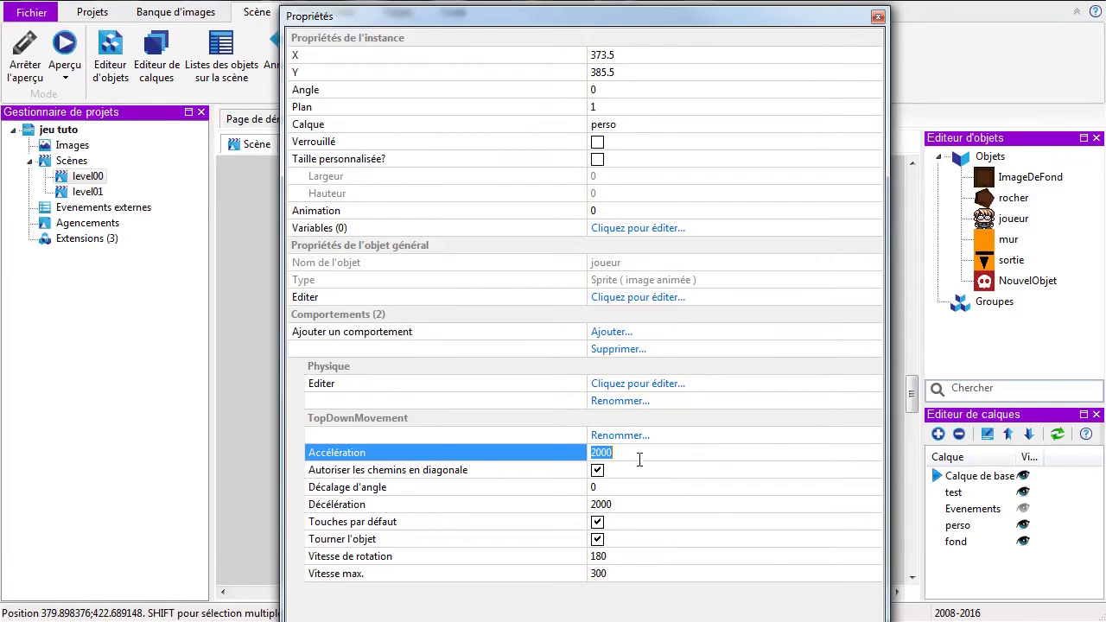
pyautogui.write('3')
pyautogui.click(629, 509)
pyautogui.write('30')
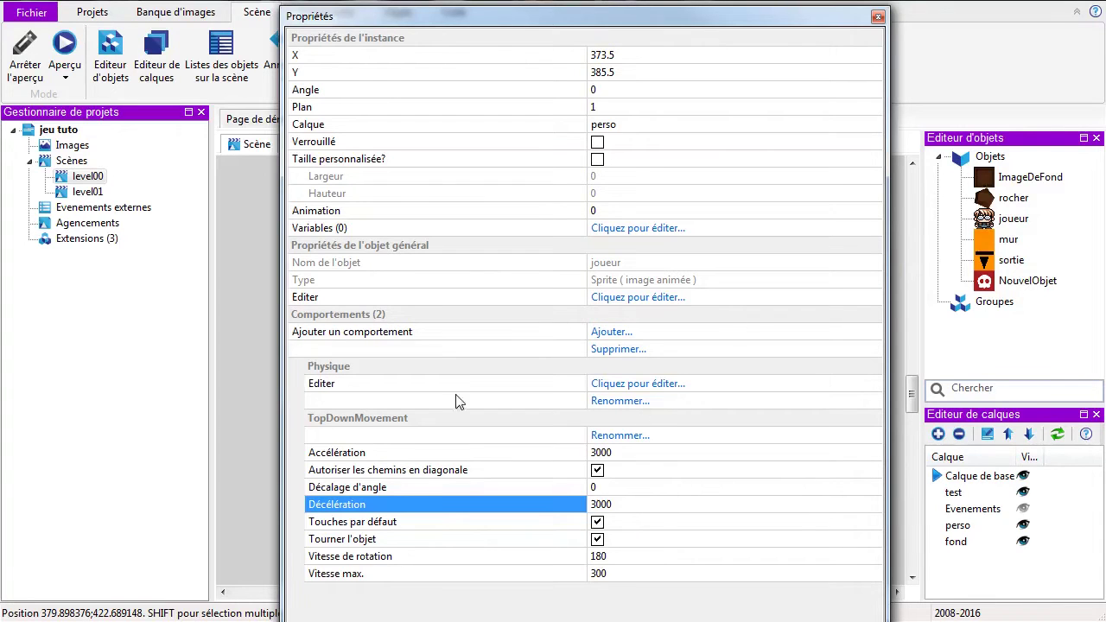
pyautogui.click(877, 19)
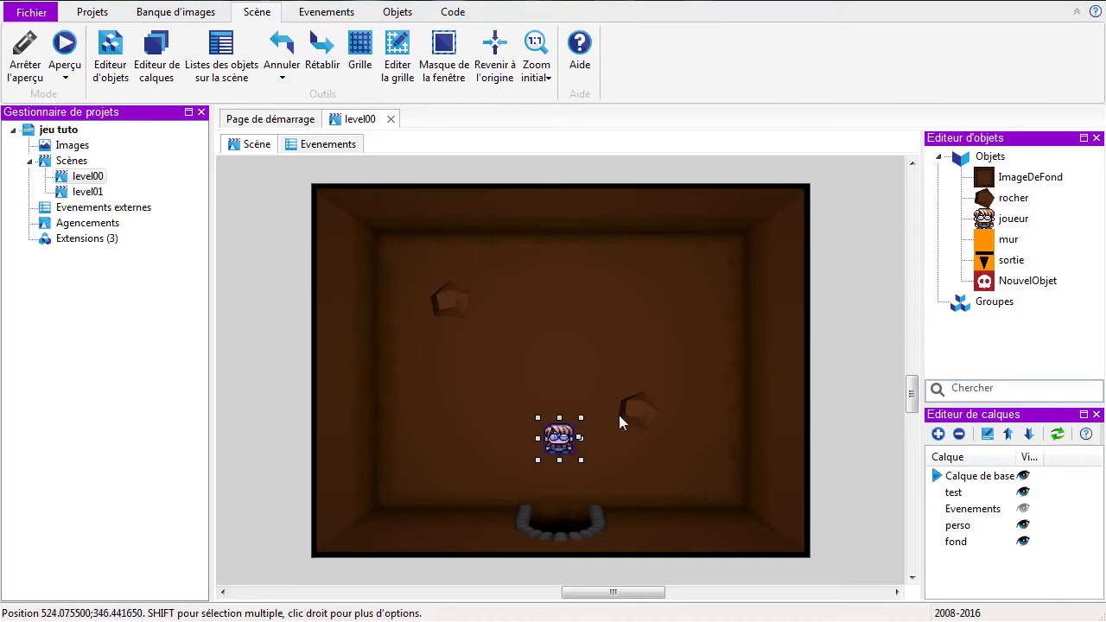
pyautogui.doubleClick(556, 456)
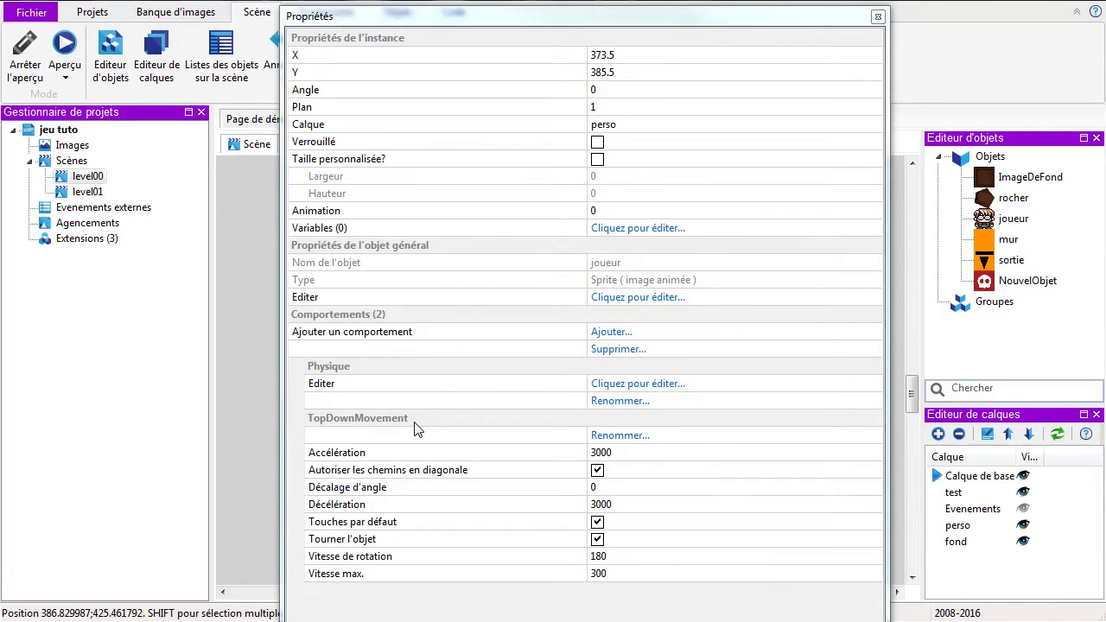
pyautogui.click(878, 17)
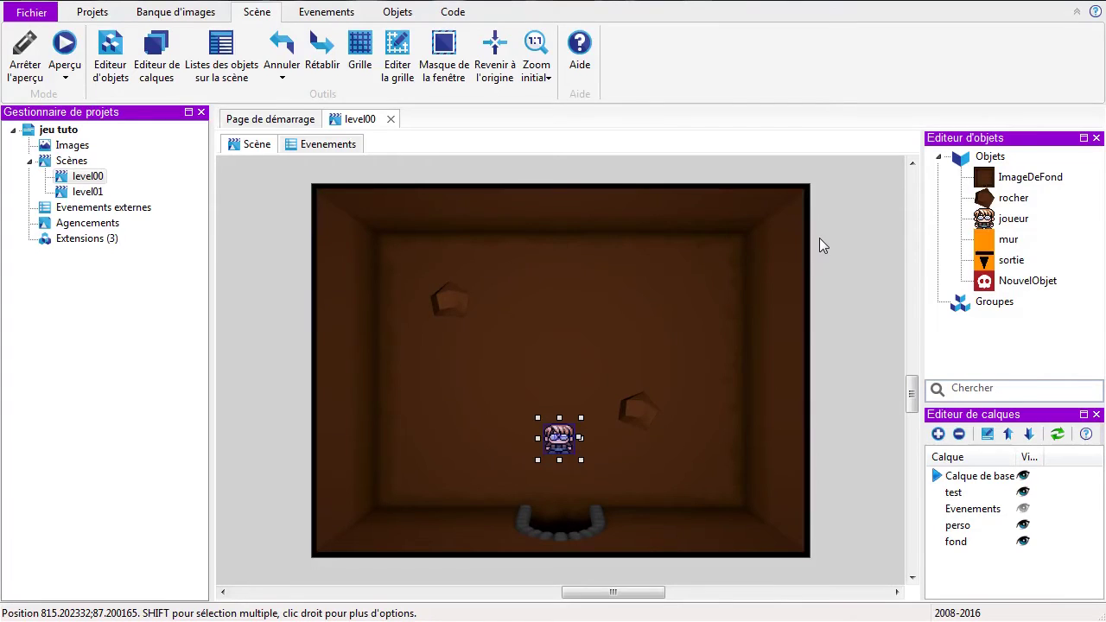
# Step: Preview level00, move the player in all four directions and diagonally to check its rotation, and stop the preview
pyautogui.click(65, 45)
pyautogui.press('Up')
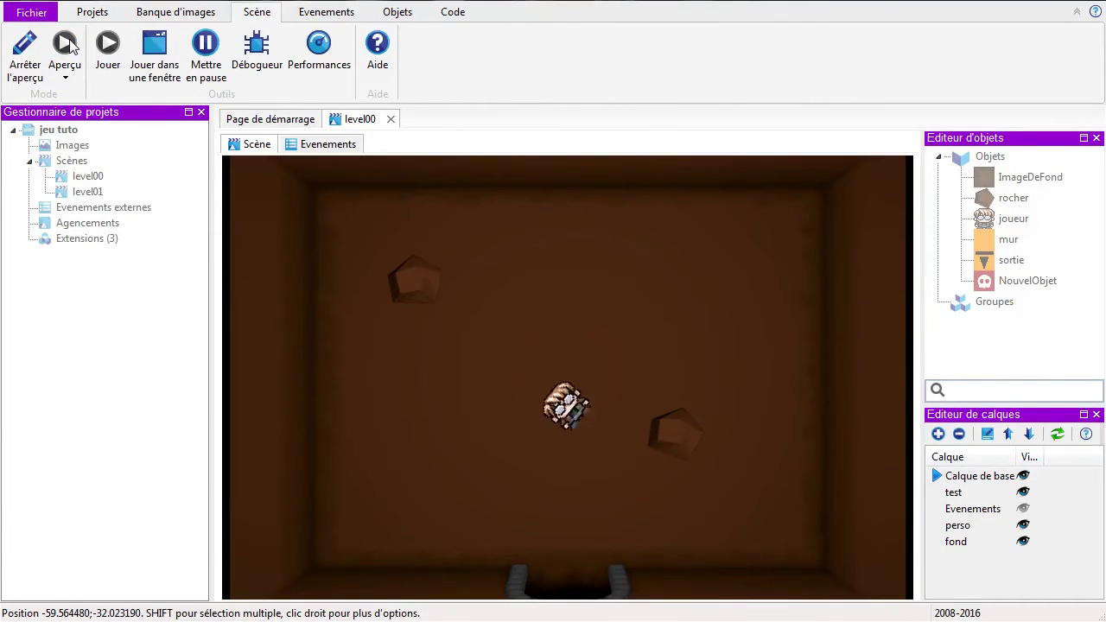
pyautogui.press('Left')
pyautogui.press('Right')
pyautogui.press('Down')
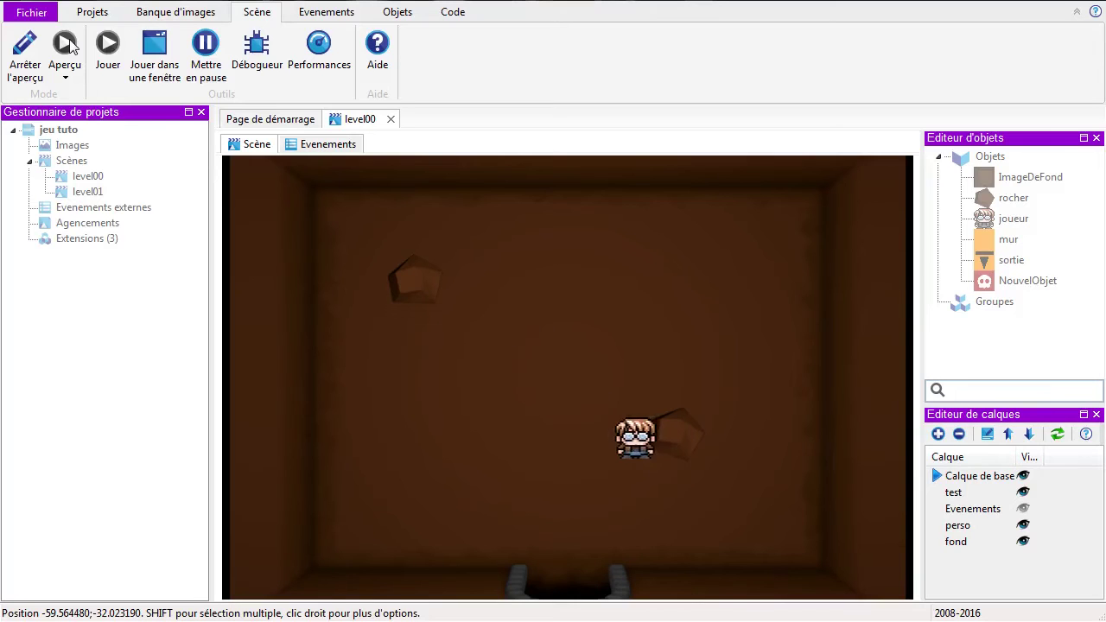
pyautogui.press('Up')
pyautogui.press('Right')
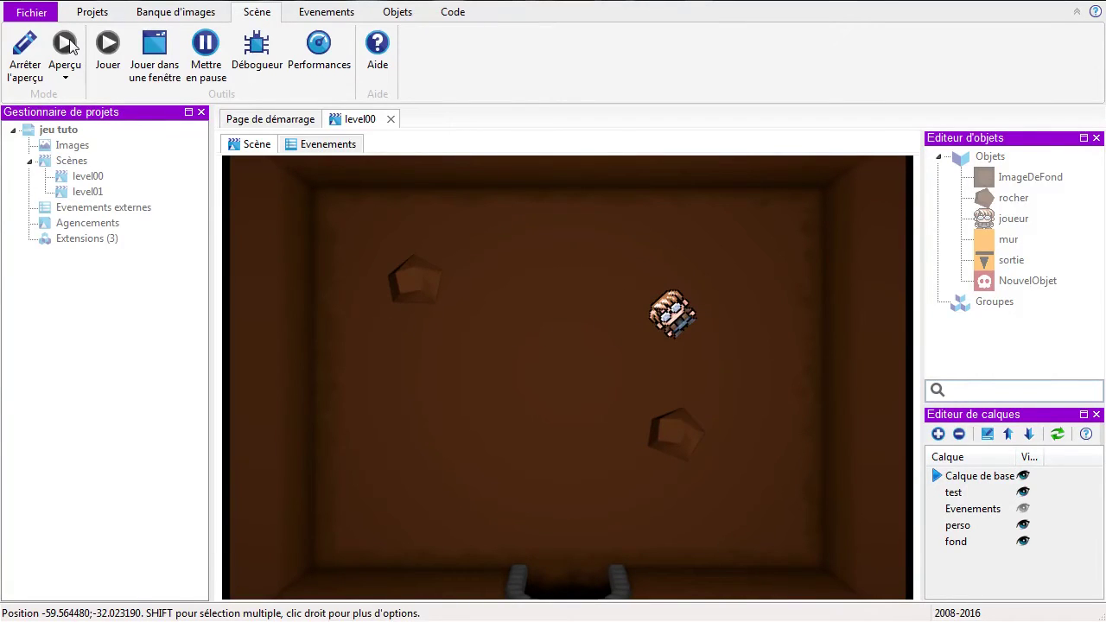
pyautogui.click(25, 48)
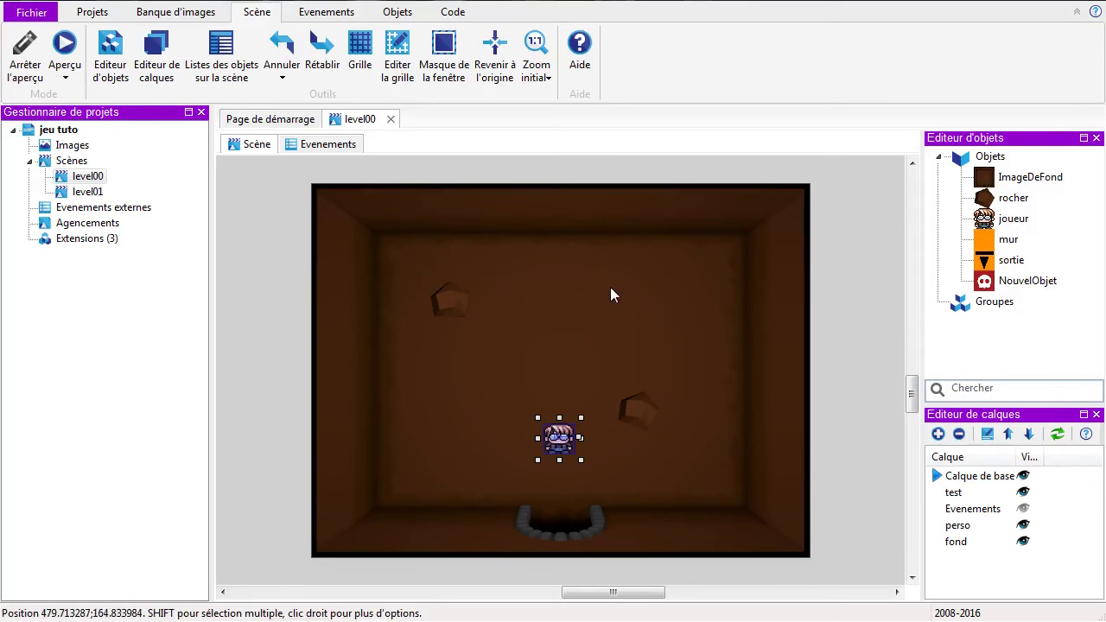
# Step: Open the joueur object's sprite editor and display malel0c4.png from the image bank
pyautogui.click(1005, 220)
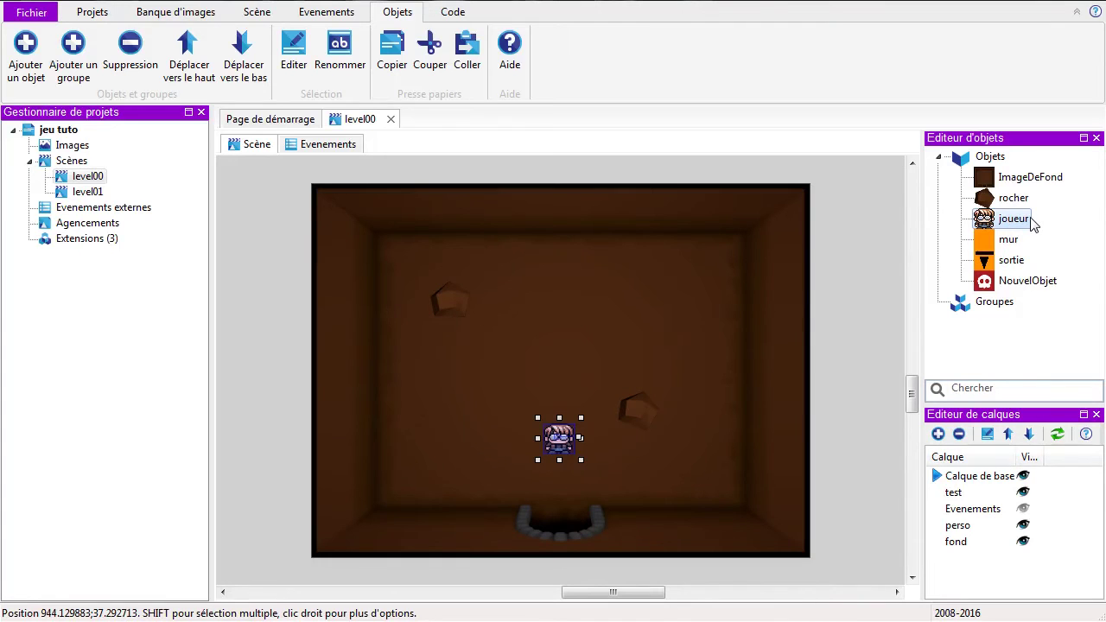
pyautogui.doubleClick(985, 221)
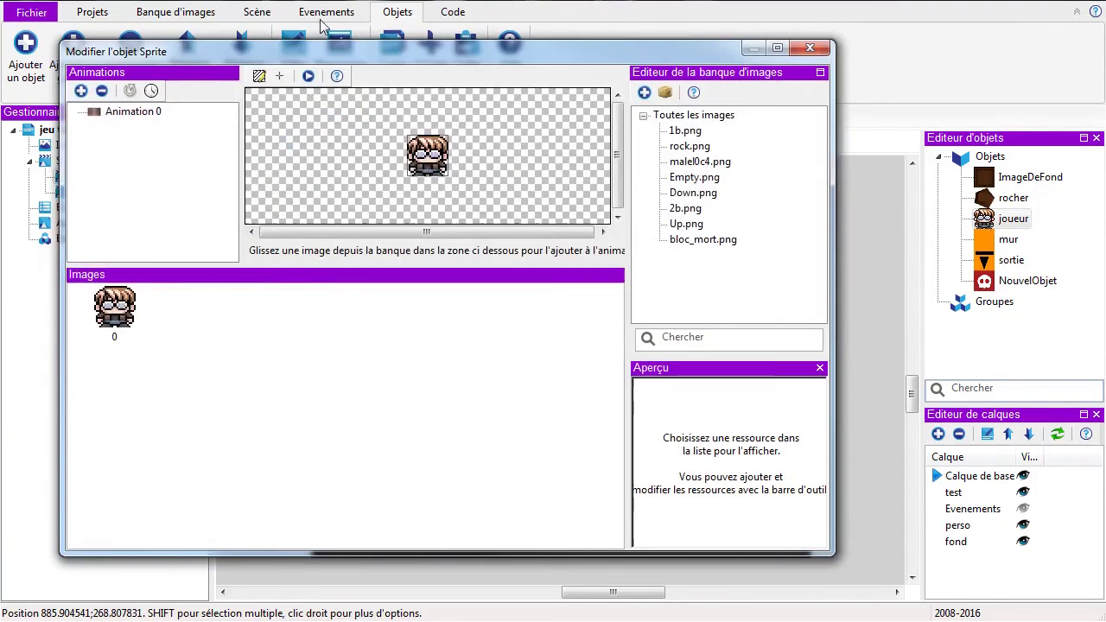
pyautogui.moveTo(547, 53); pyautogui.dragTo(674, 79)
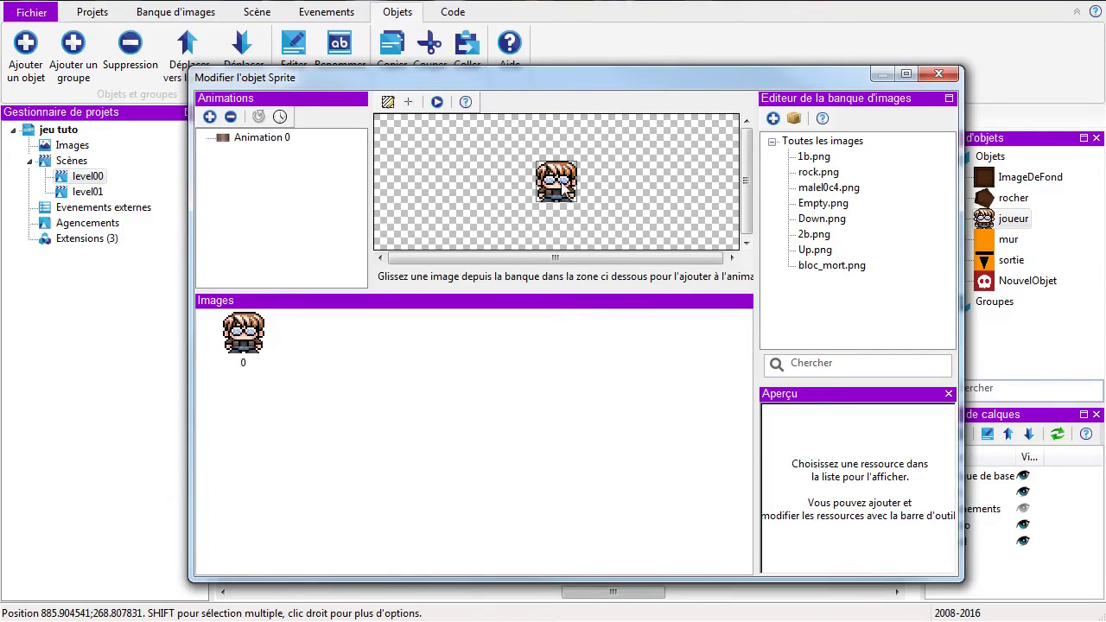
pyautogui.click(850, 190)
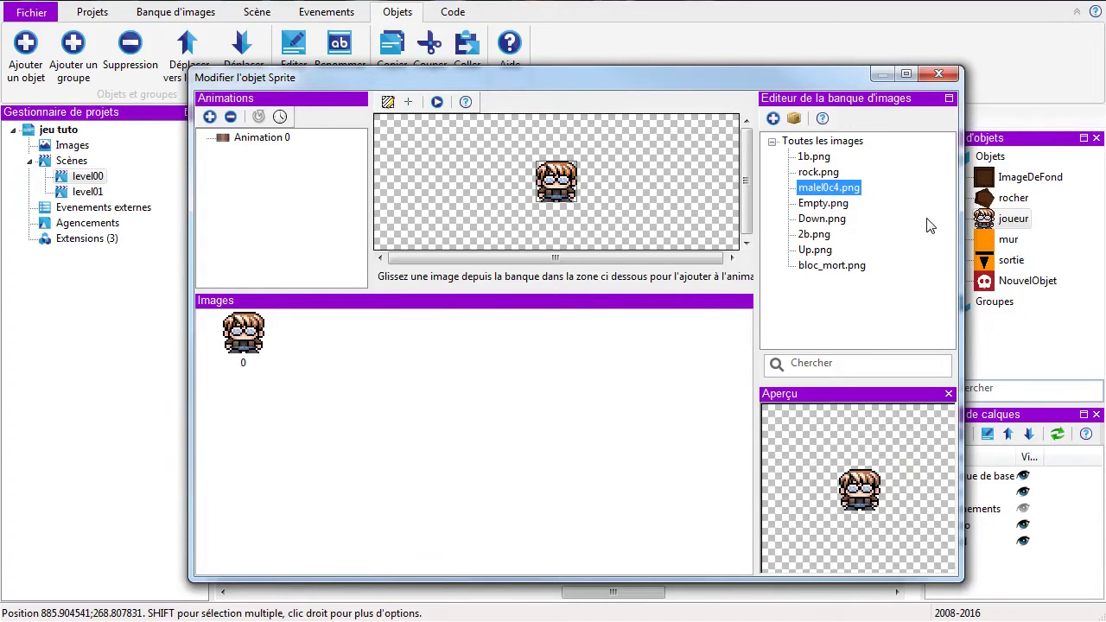
# Step: Add all malel sprites except malel0c4 from the jeu_tuto perso folder to the image bank
pyautogui.click(776, 119)
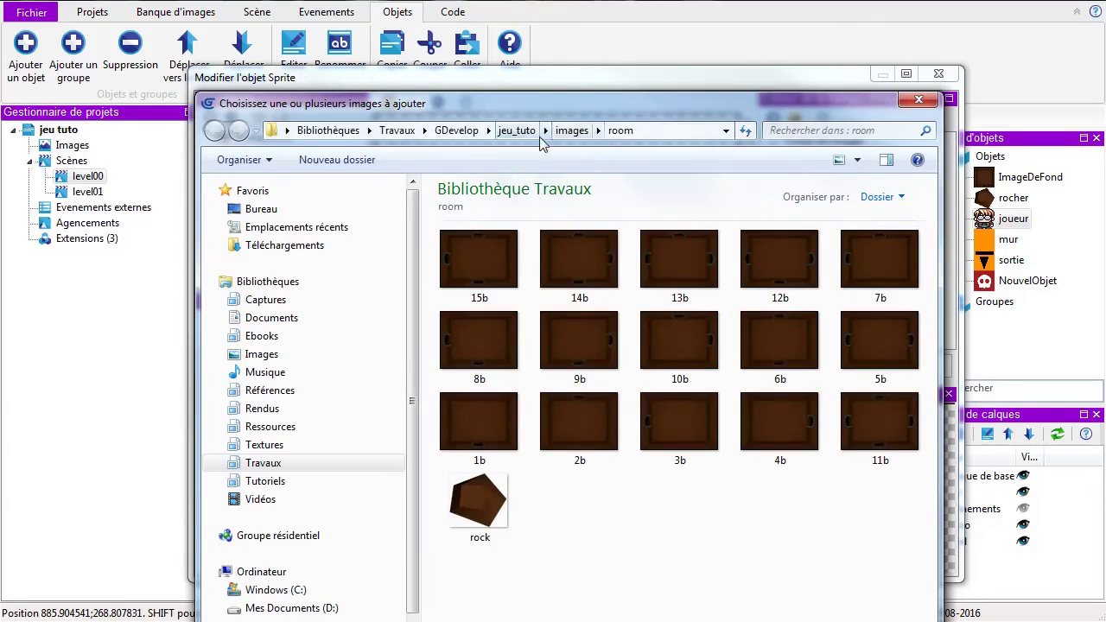
pyautogui.click(516, 131)
pyautogui.doubleClick(743, 264)
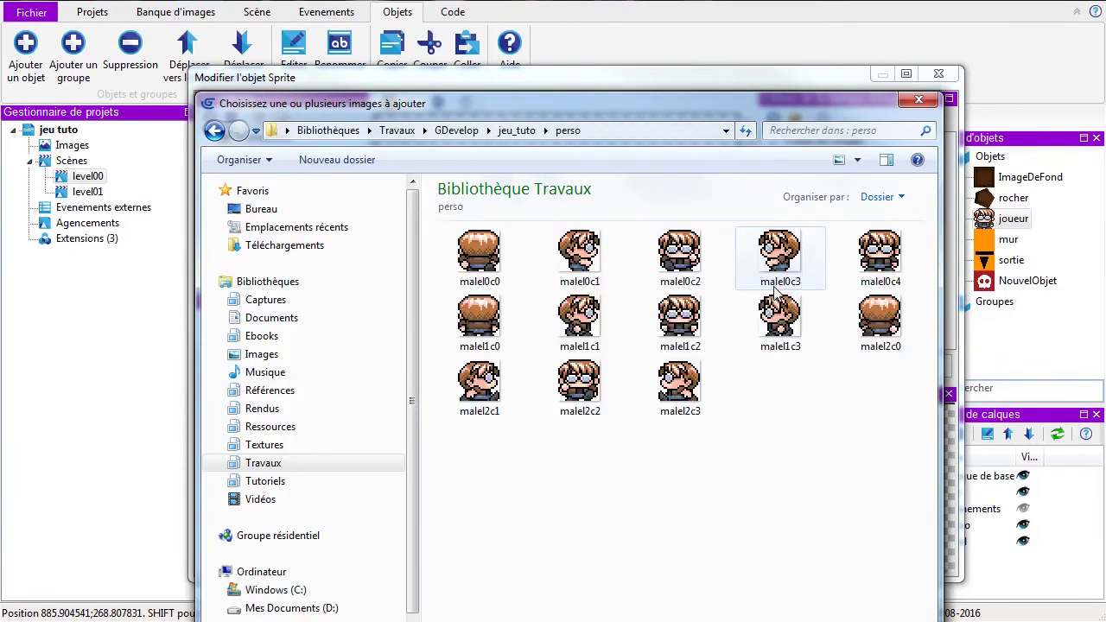
pyautogui.click(493, 255)
pyautogui.keyDown('shift'); pyautogui.click(671, 396); pyautogui.keyUp('shift')
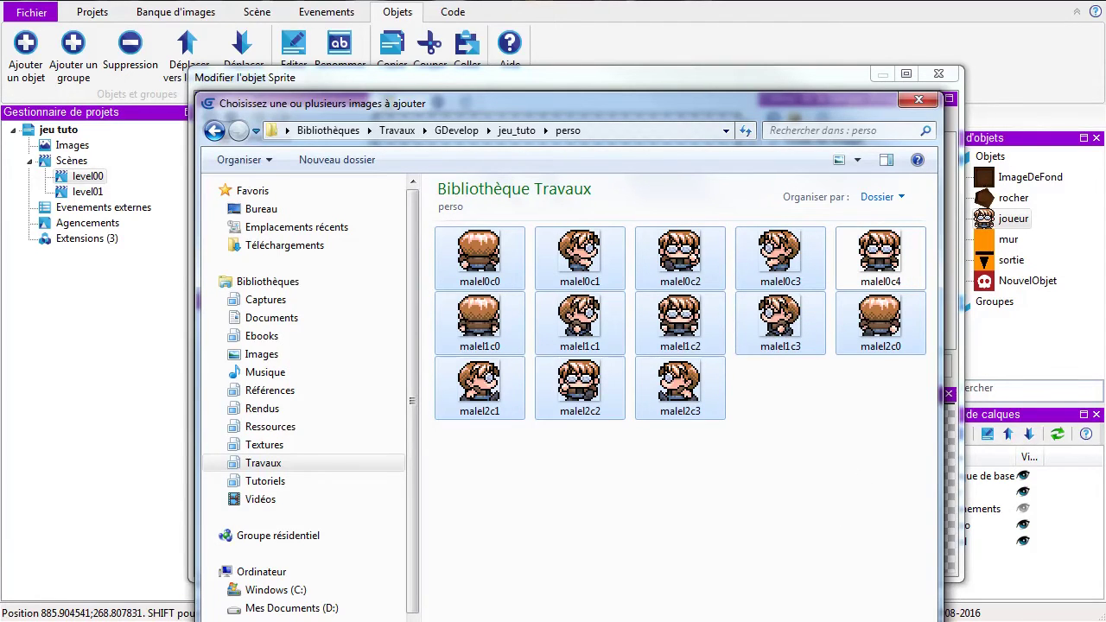
pyautogui.moveTo(693, 110); pyautogui.dragTo(651, 34)
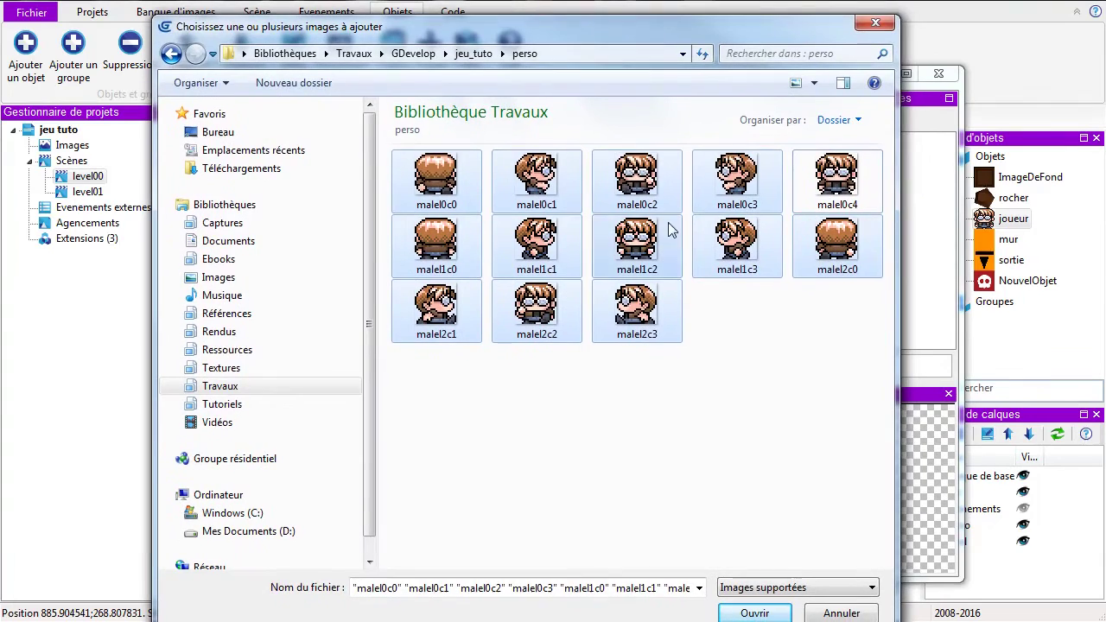
pyautogui.click(753, 612)
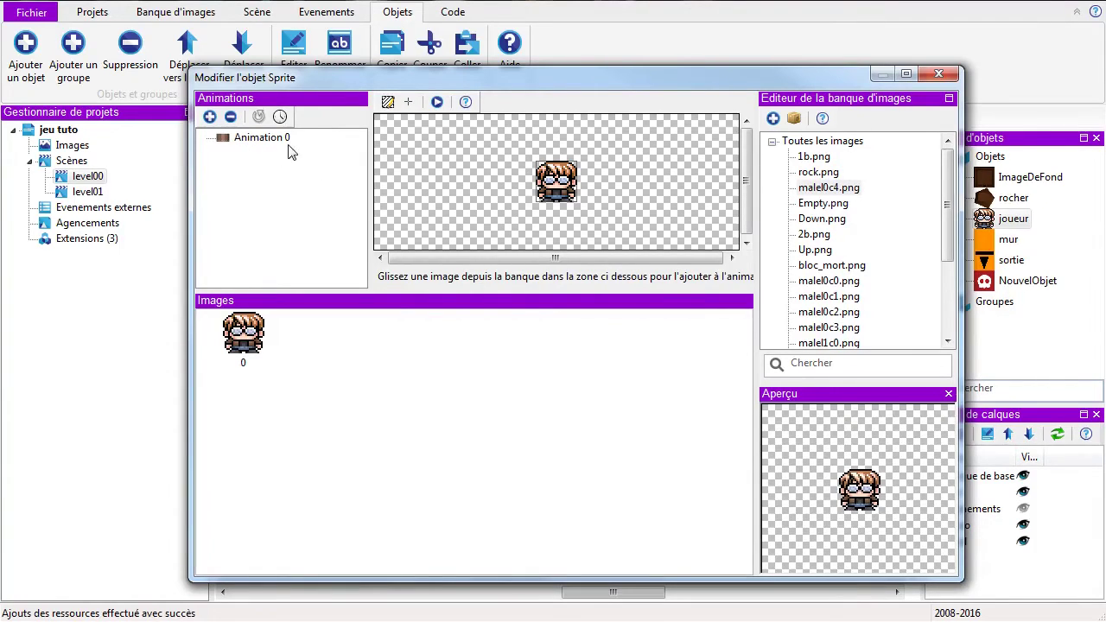
# Step: Change Animation 0 of the joueur sprite from automatic rotation to the 8 directions type and check the setting
pyautogui.rightClick(244, 142)
pyautogui.moveTo(289, 147)
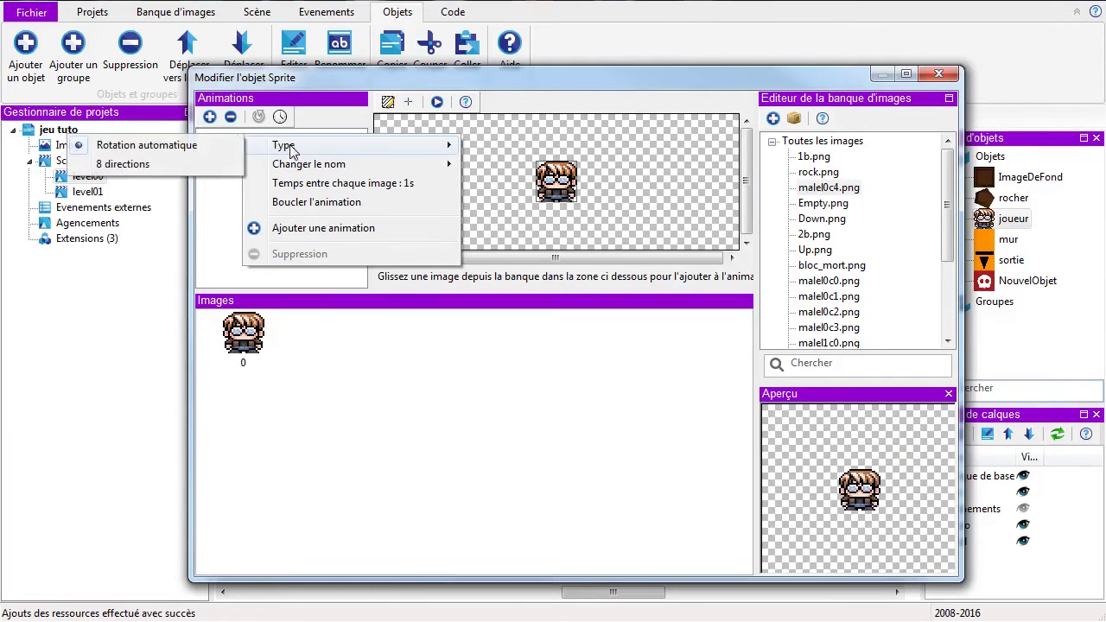
pyautogui.click(187, 165)
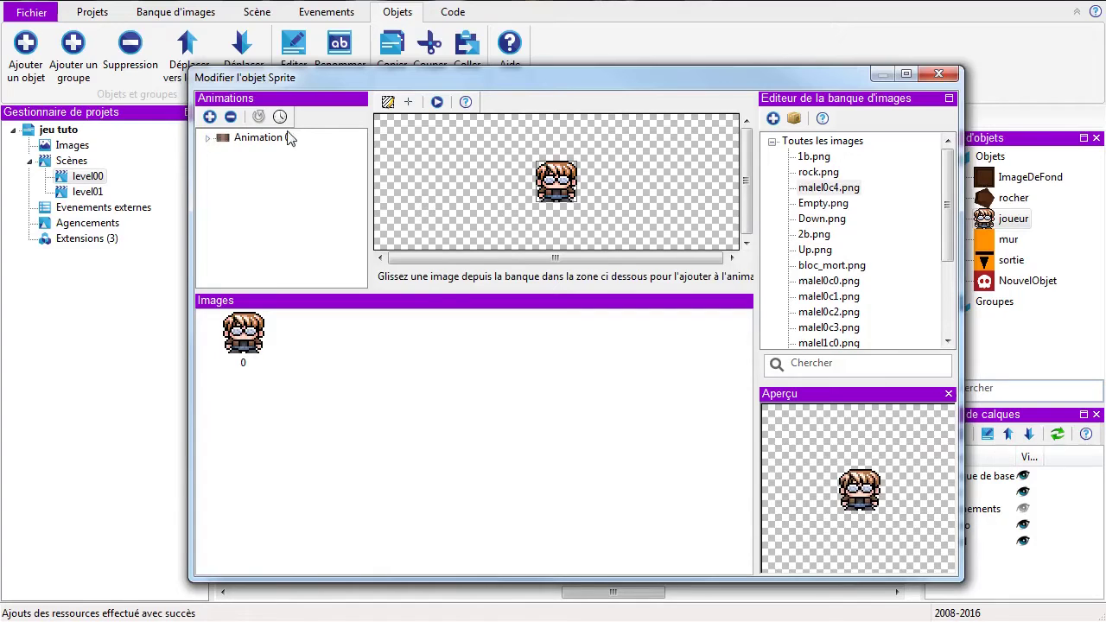
pyautogui.rightClick(266, 145)
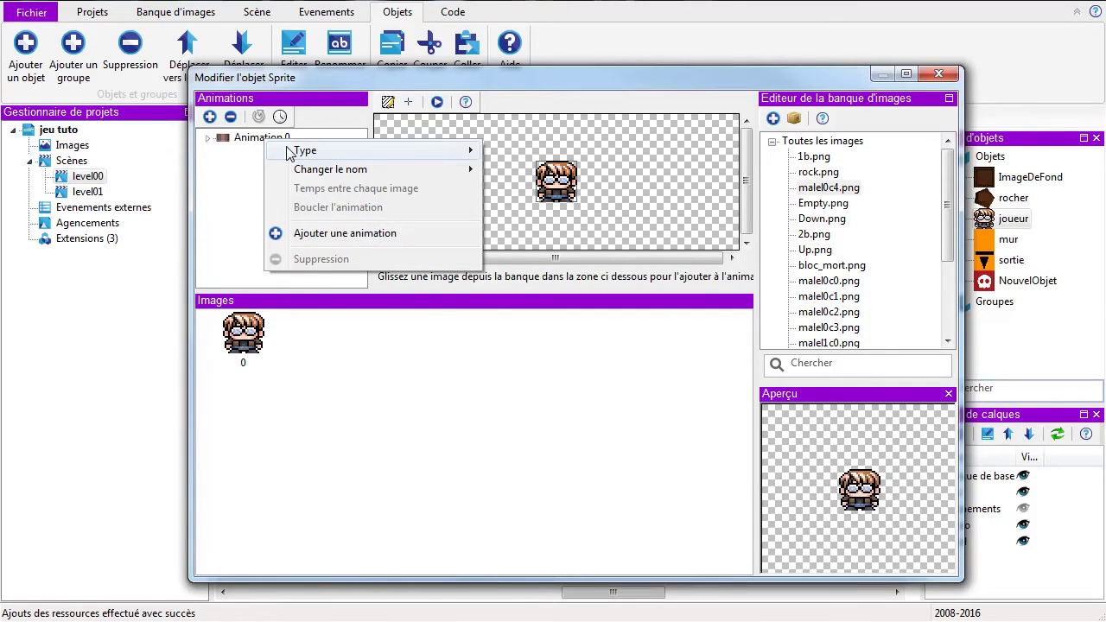
pyautogui.moveTo(298, 151)
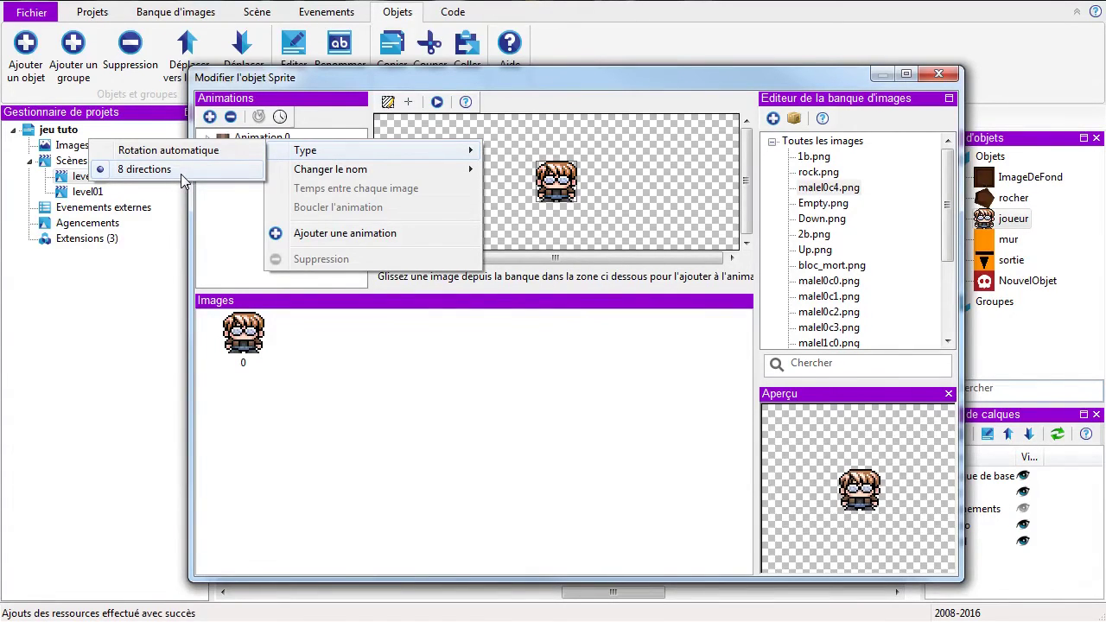
pyautogui.click(238, 252)
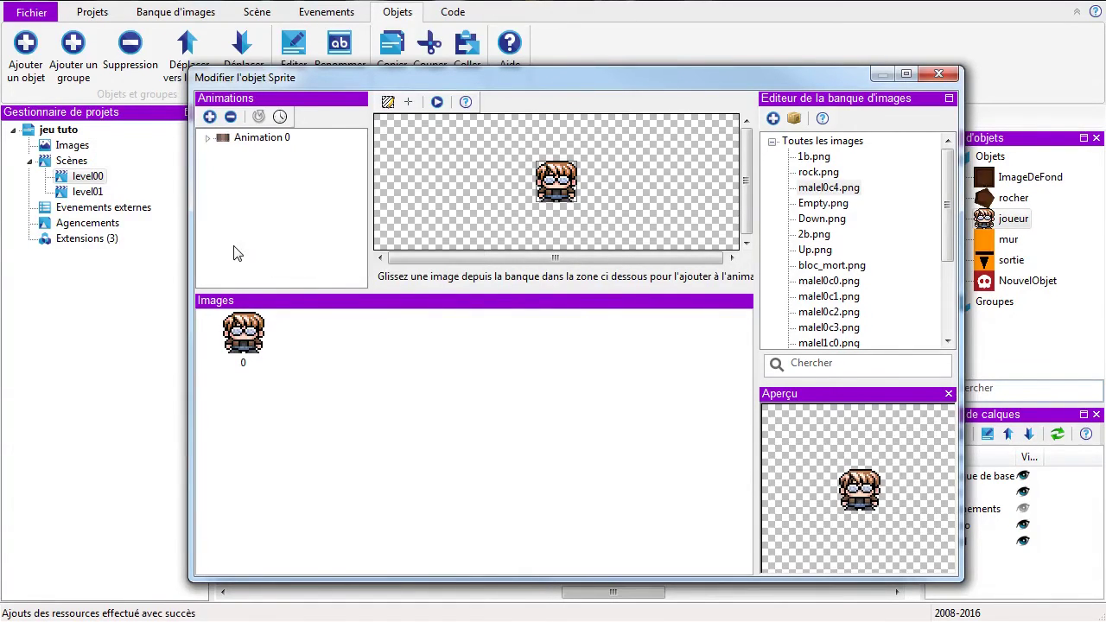
# Step: Expand Animation 0 and examine the images of each direction from Direction 0 to Direction 7
pyautogui.click(208, 139)
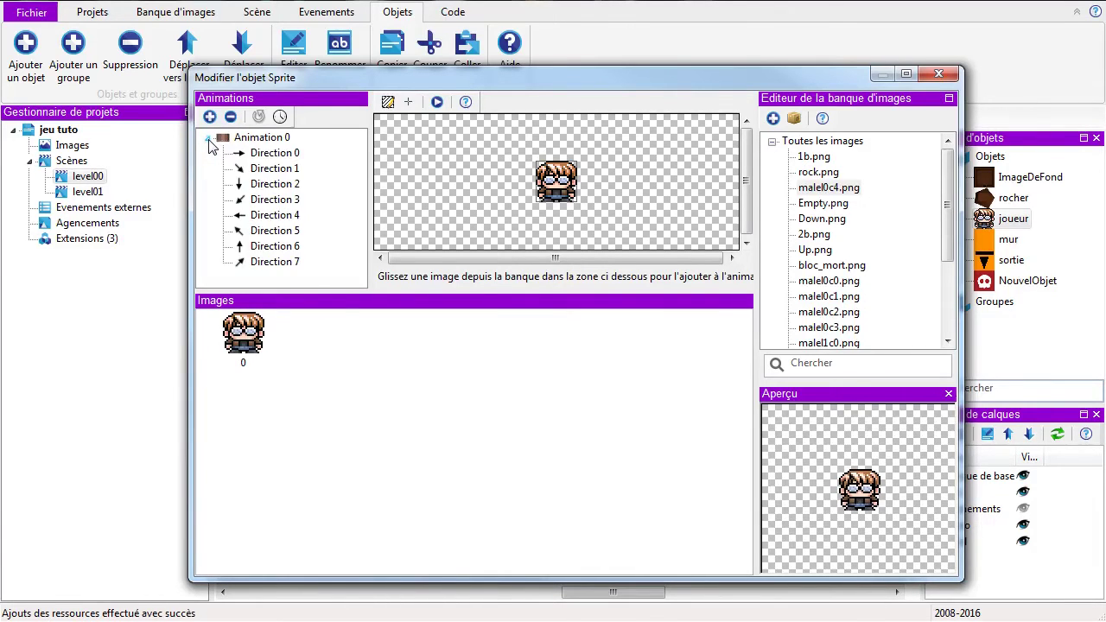
pyautogui.click(275, 156)
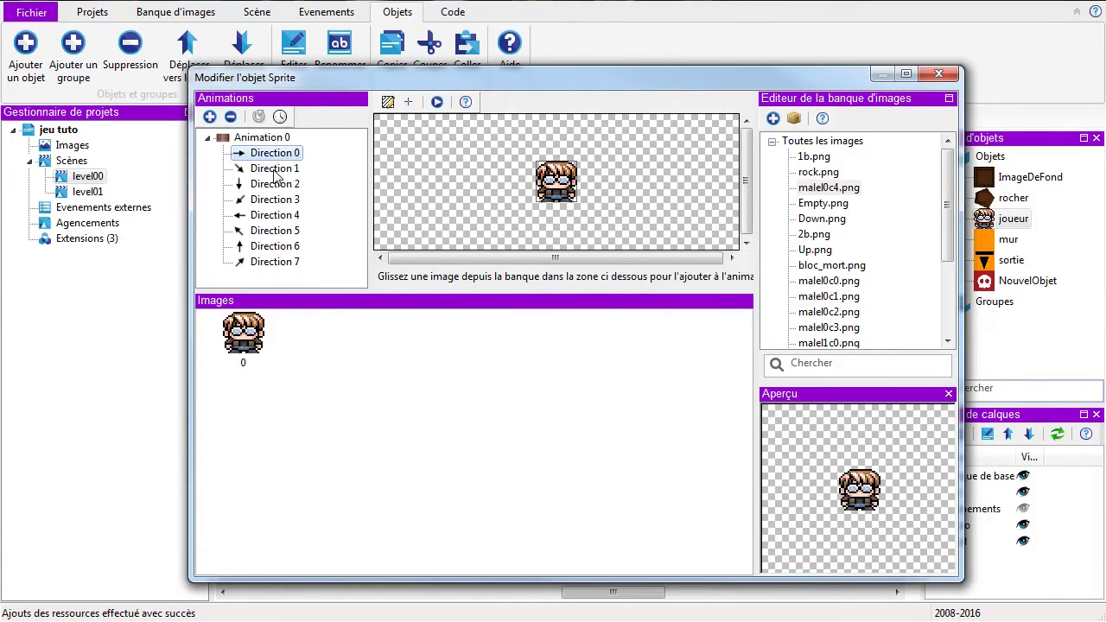
pyautogui.click(275, 169)
pyautogui.click(275, 185)
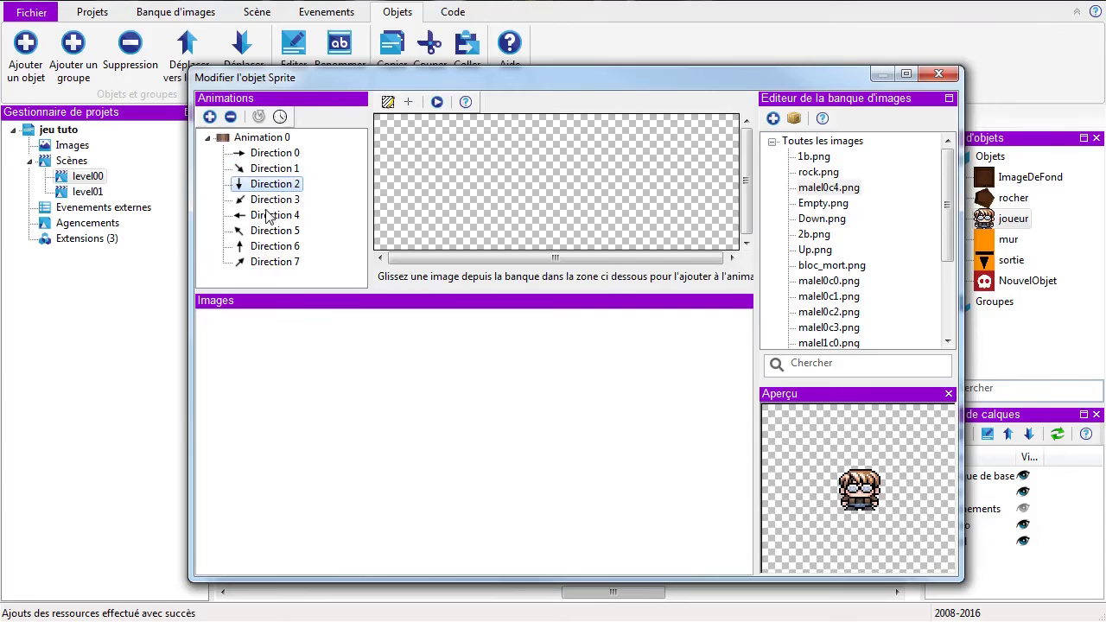
pyautogui.click(273, 201)
pyautogui.click(263, 217)
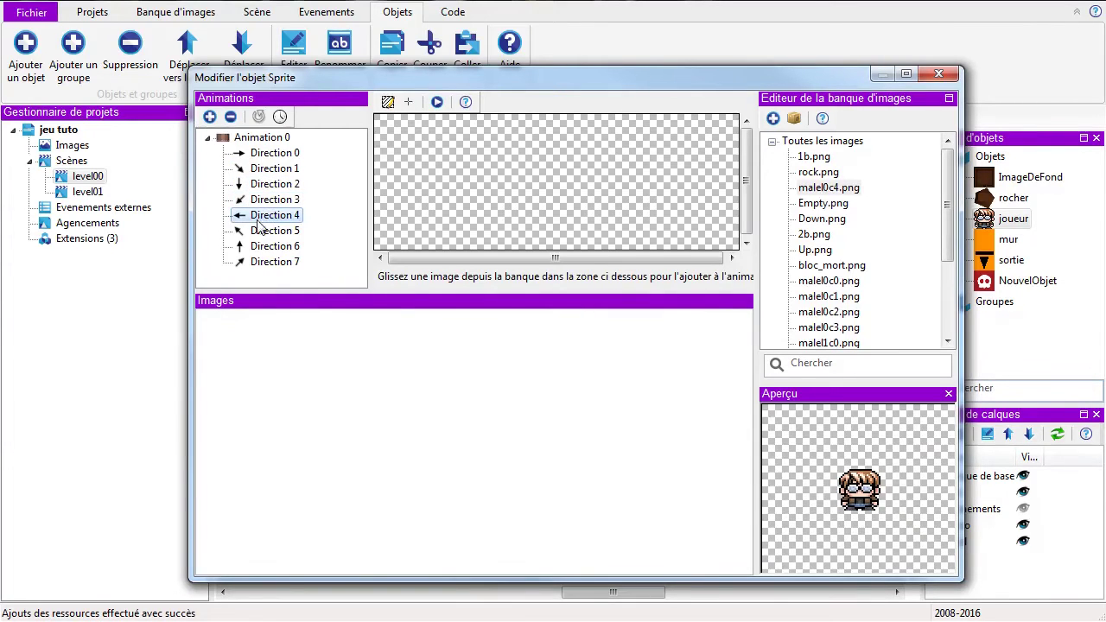
pyautogui.click(263, 232)
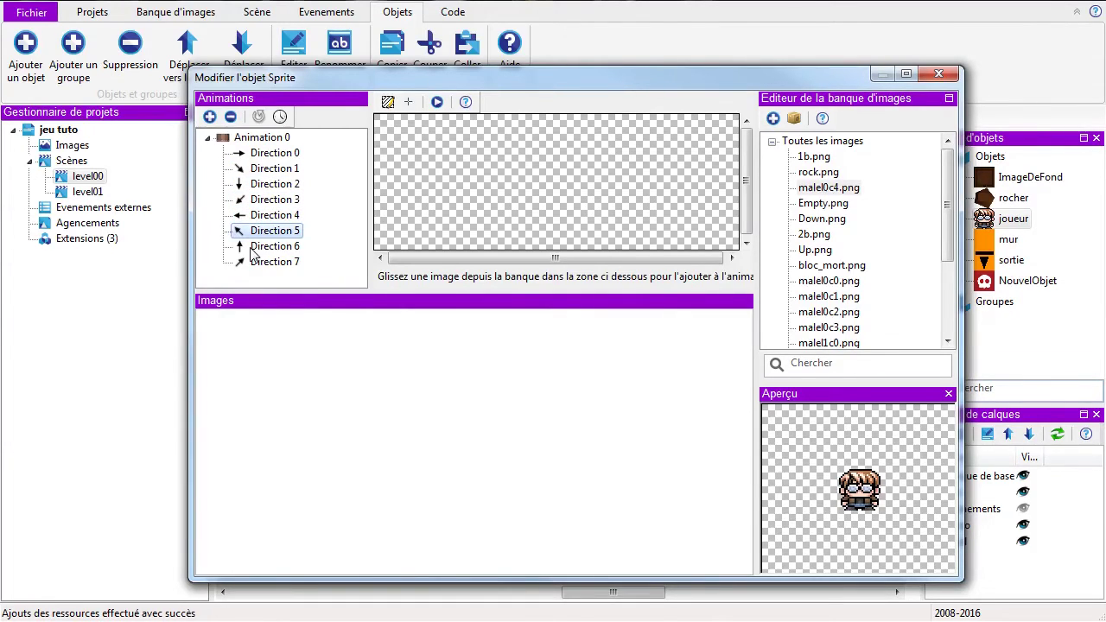
pyautogui.click(253, 249)
pyautogui.click(249, 264)
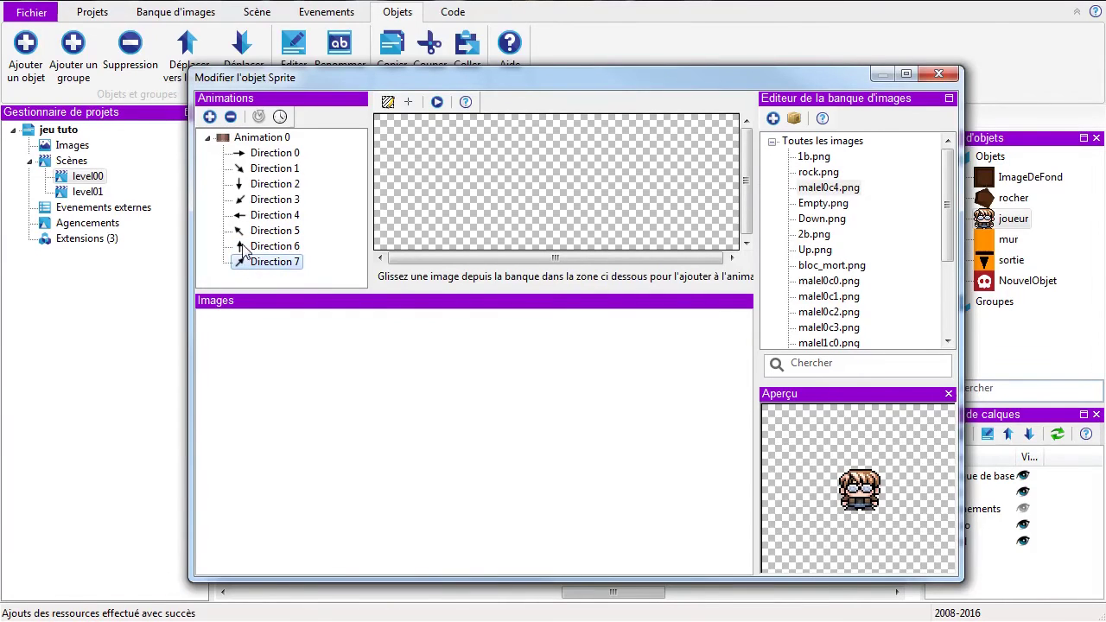
# Step: Replace the image of Direction 0 in Animation 0 with malel0c1.png, checking the sprites in the perso folder
pyautogui.click(264, 156)
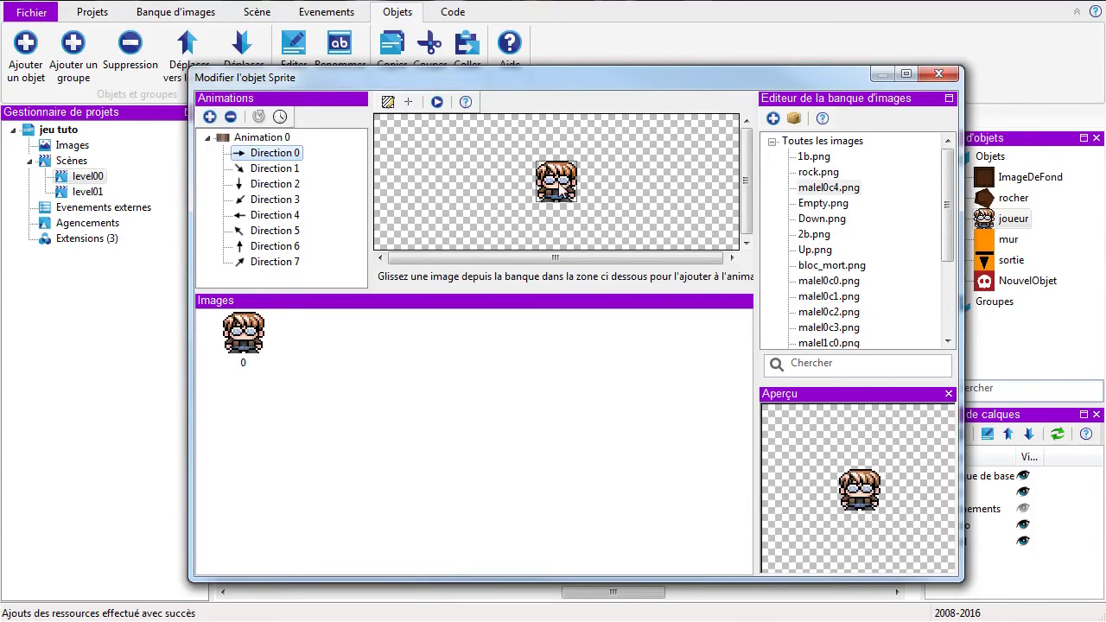
pyautogui.click(246, 338)
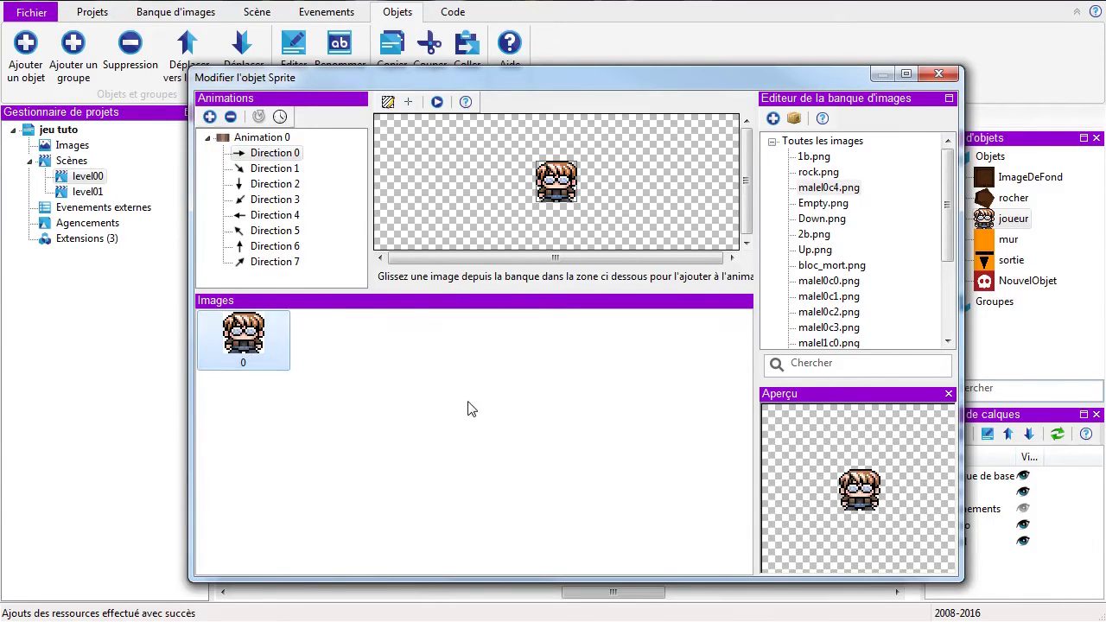
pyautogui.press('Delete')
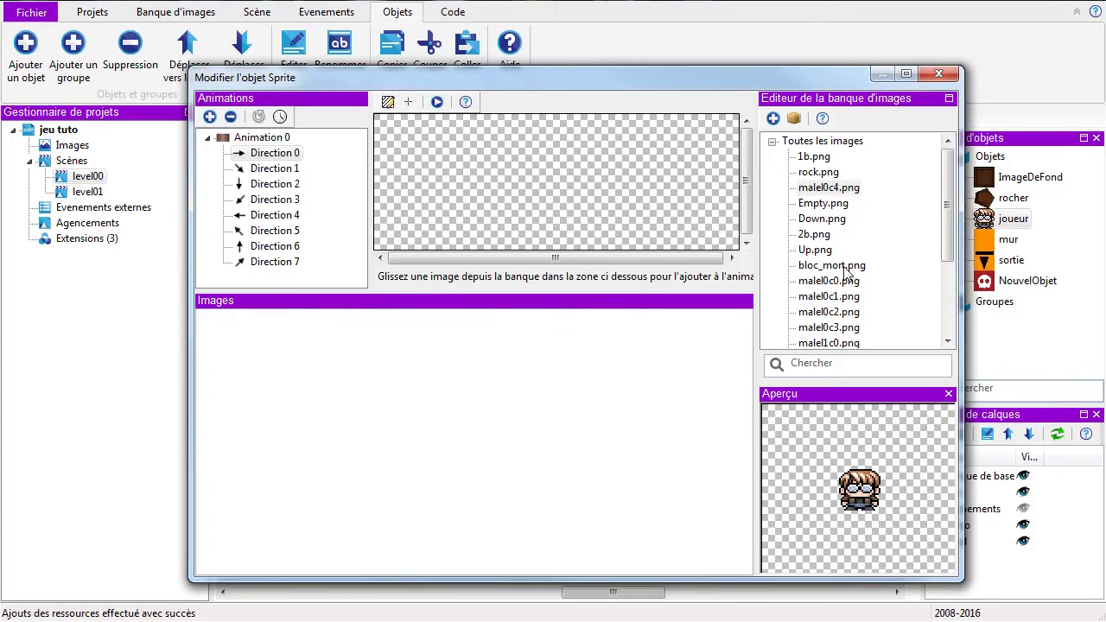
pyautogui.hotkey('alt', 'Tab')
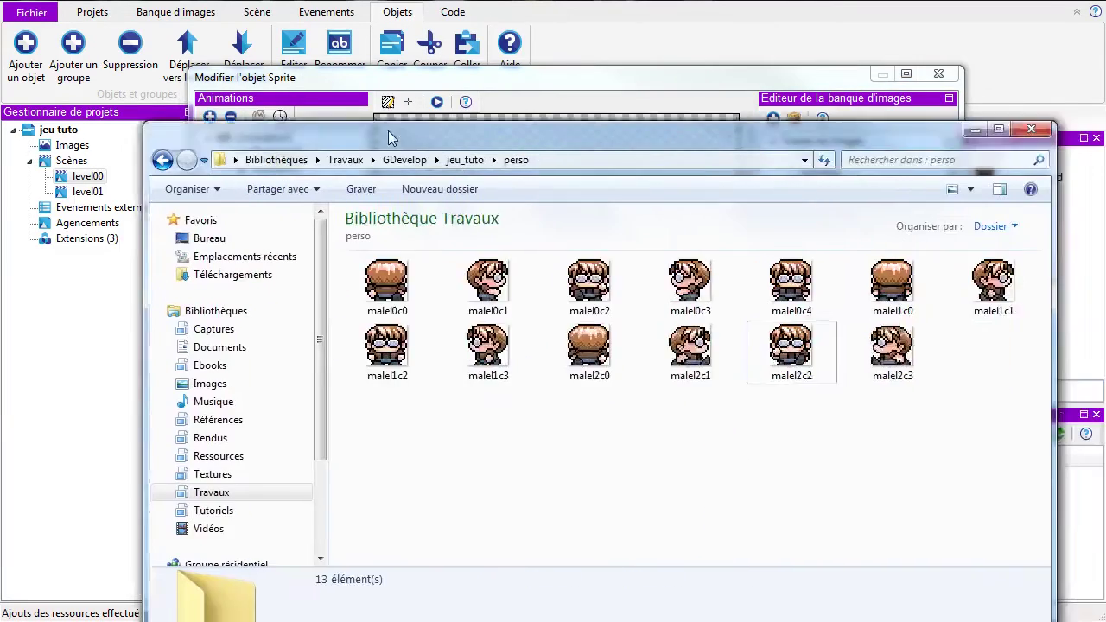
pyautogui.moveTo(388, 134); pyautogui.dragTo(332, 75)
pyautogui.click(435, 226)
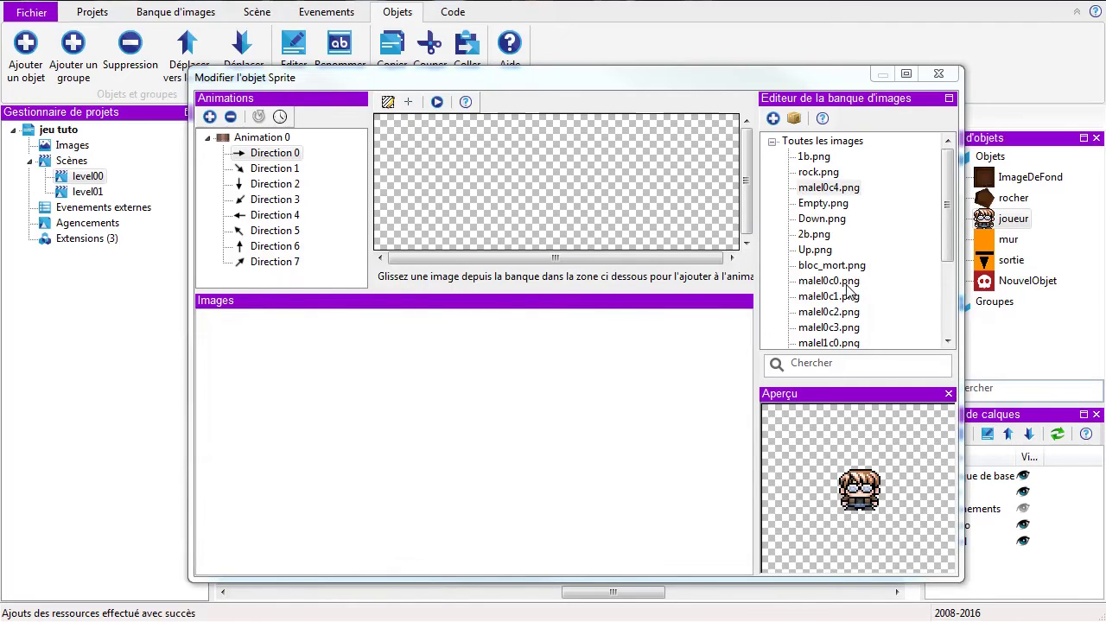
pyautogui.click(851, 298)
pyautogui.moveTo(852, 299); pyautogui.dragTo(455, 364)
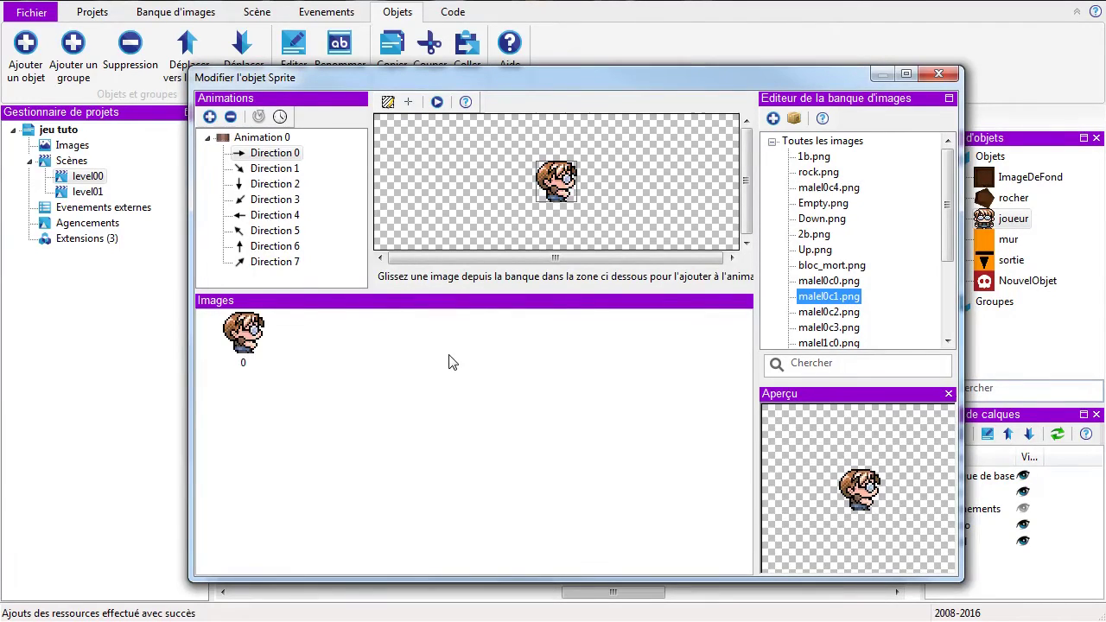
# Step: Add malel0c4.png as the image for Direction 1, Direction 2 and Direction 3 of Animation 0
pyautogui.click(267, 169)
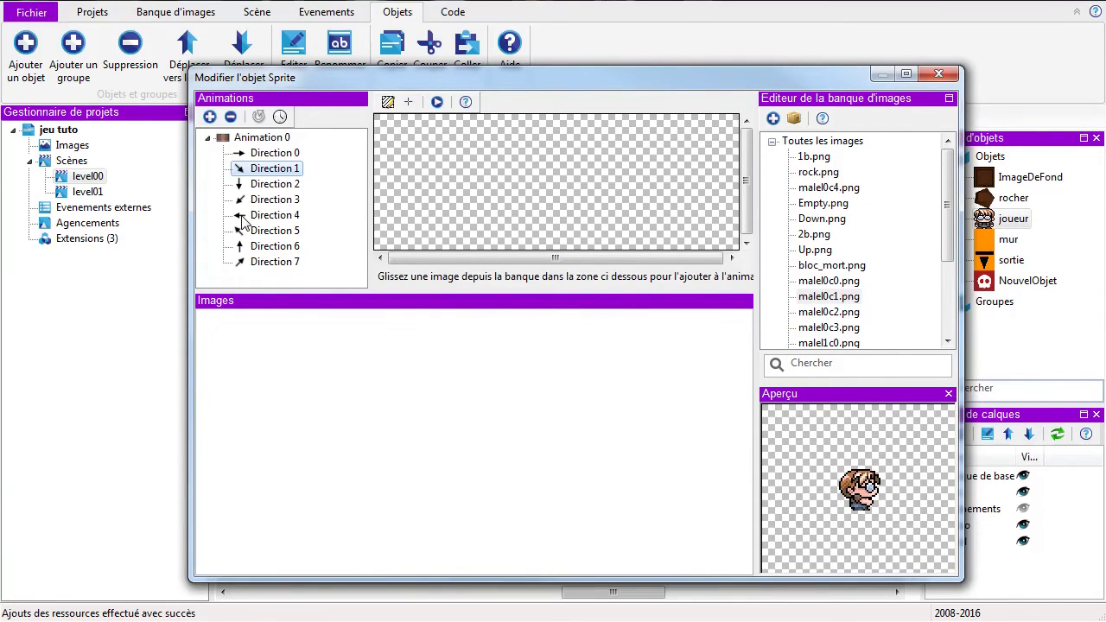
pyautogui.moveTo(1105, 112); pyautogui.dragTo(163, 84)
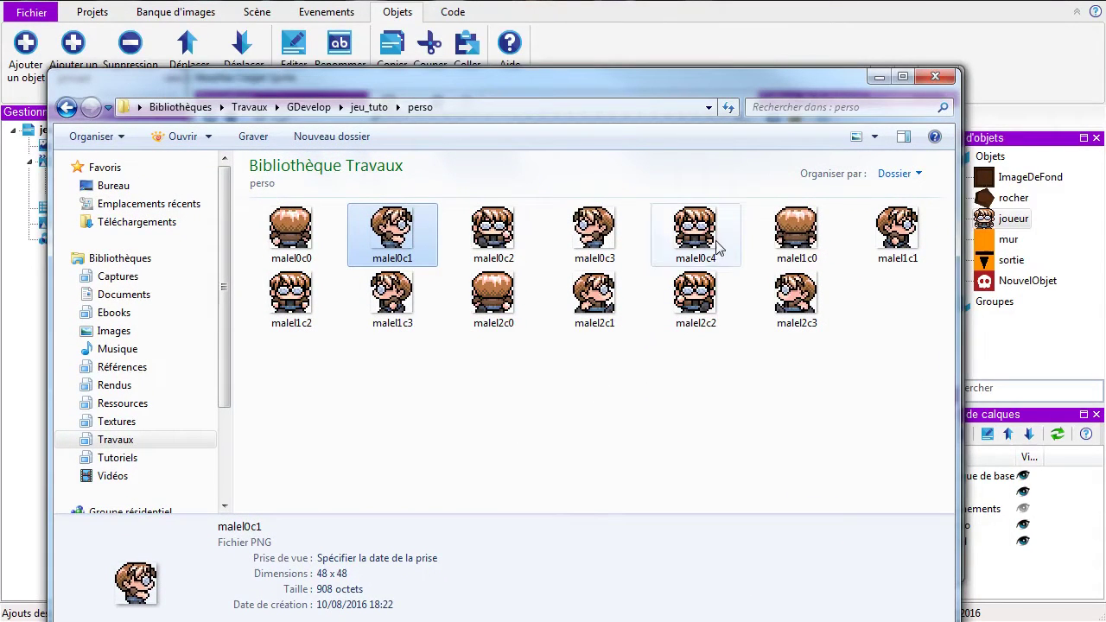
pyautogui.moveTo(447, 85); pyautogui.dragTo(1105, 172)
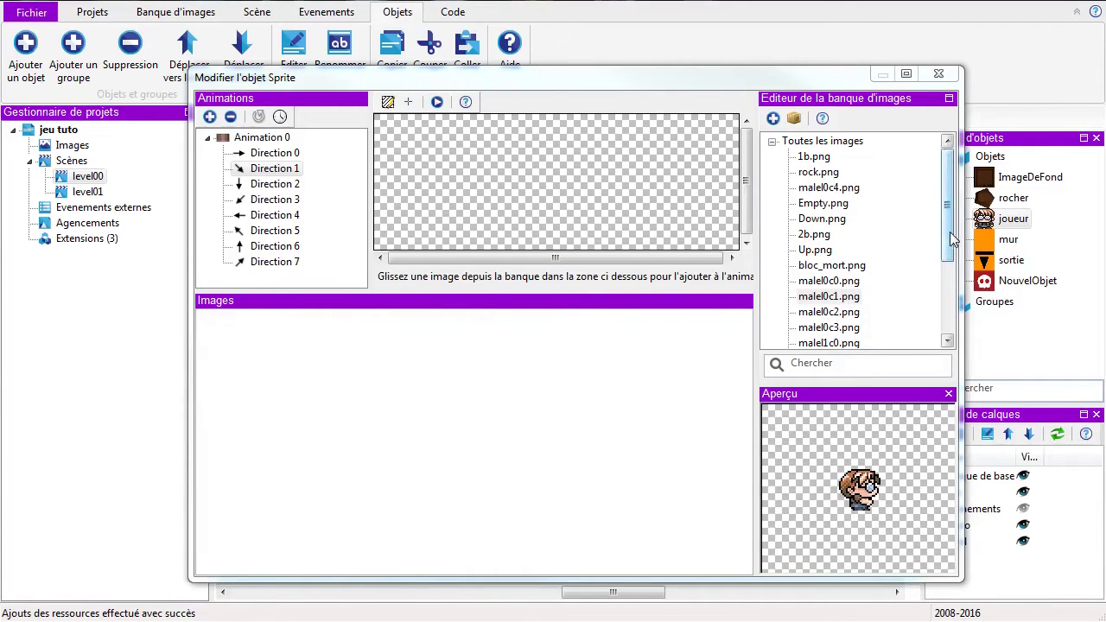
pyautogui.moveTo(827, 187); pyautogui.dragTo(437, 406)
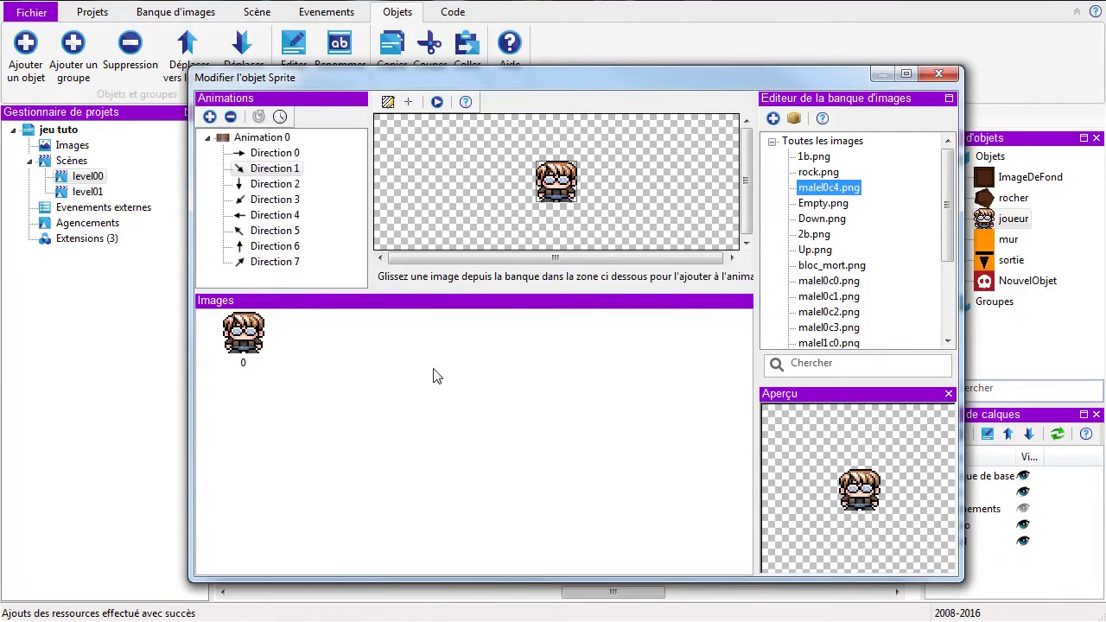
pyautogui.click(243, 189)
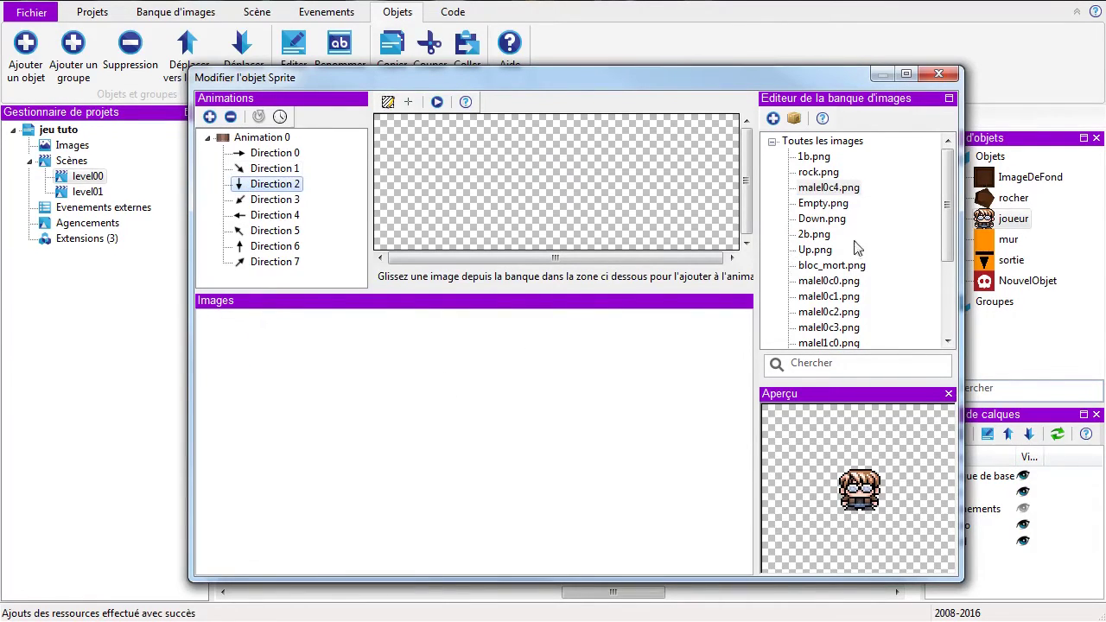
pyautogui.moveTo(836, 192); pyautogui.dragTo(420, 407)
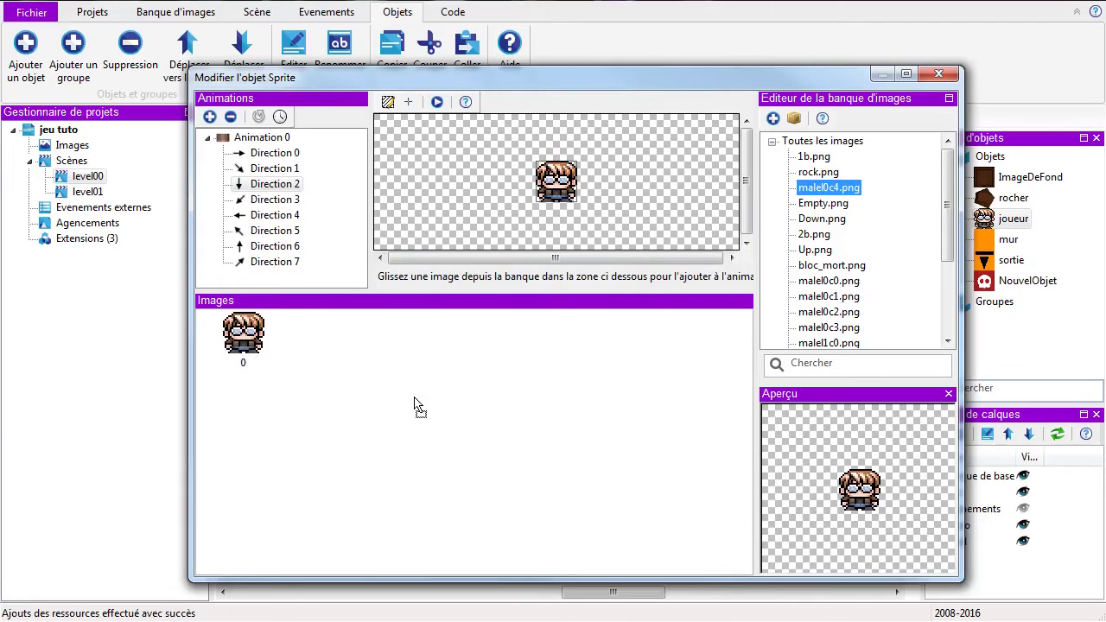
pyautogui.click(246, 199)
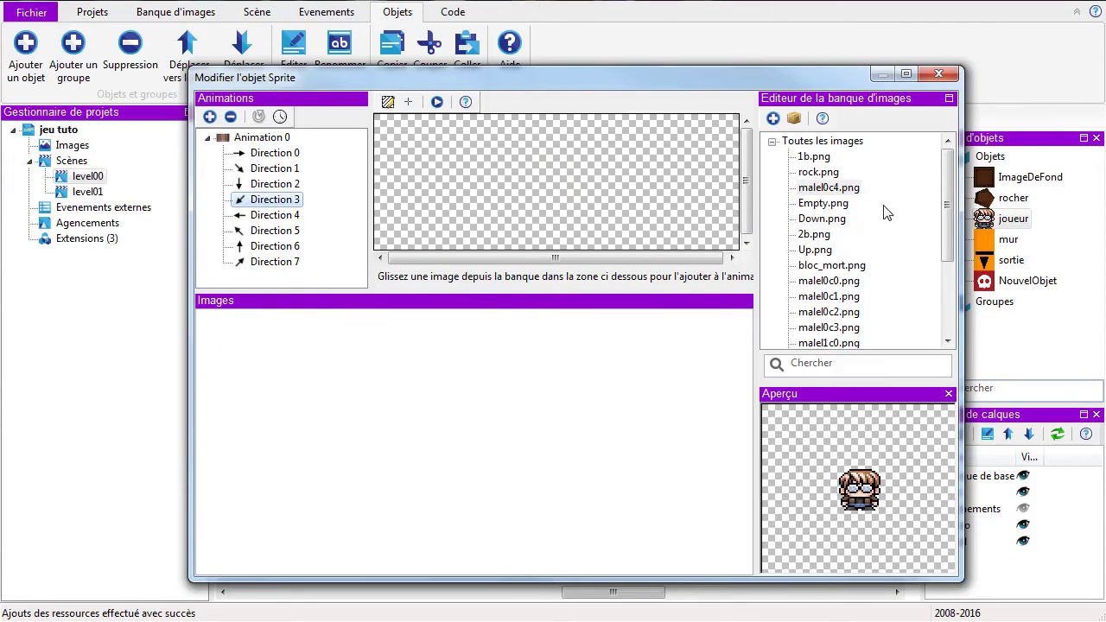
pyautogui.click(832, 189)
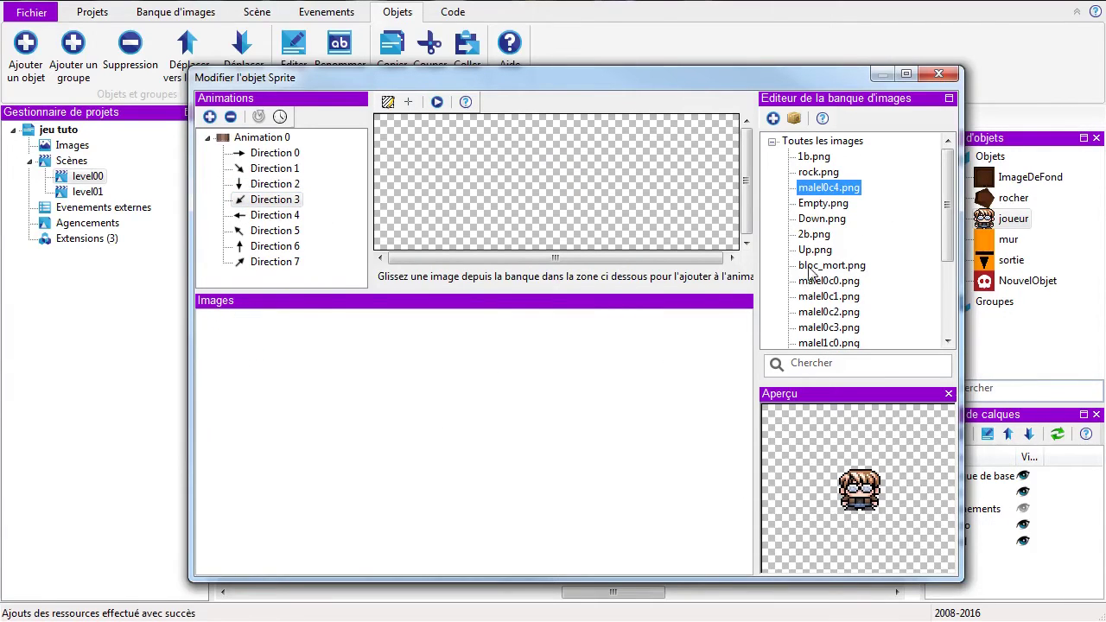
pyautogui.moveTo(835, 191); pyautogui.dragTo(390, 422)
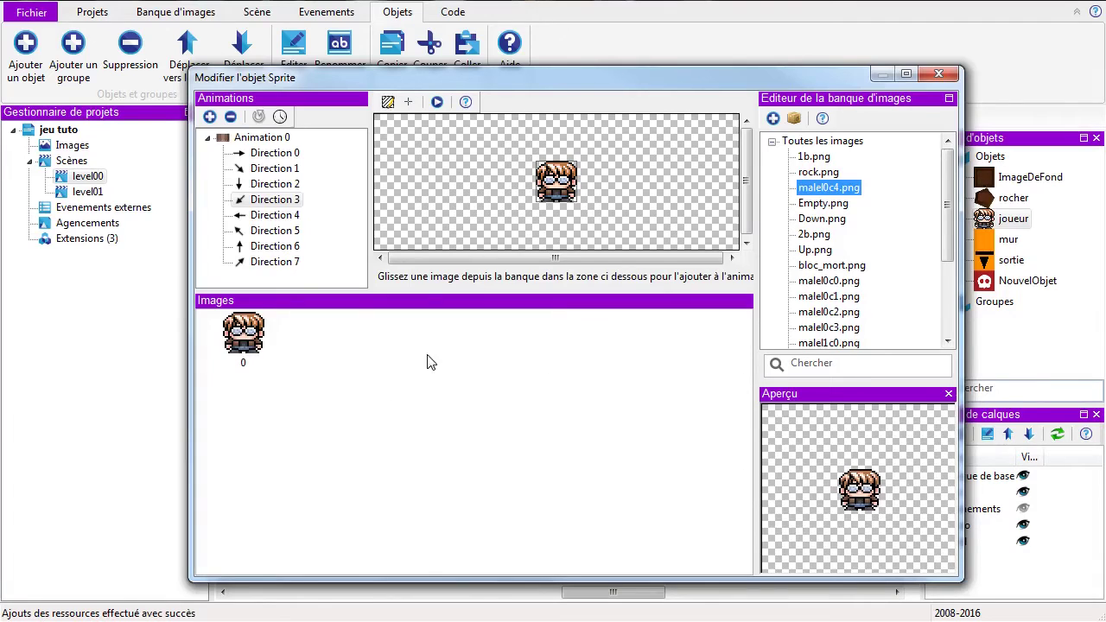
# Step: Add malel0c3.png as the image for Direction 4 of Animation 0
pyautogui.click(271, 215)
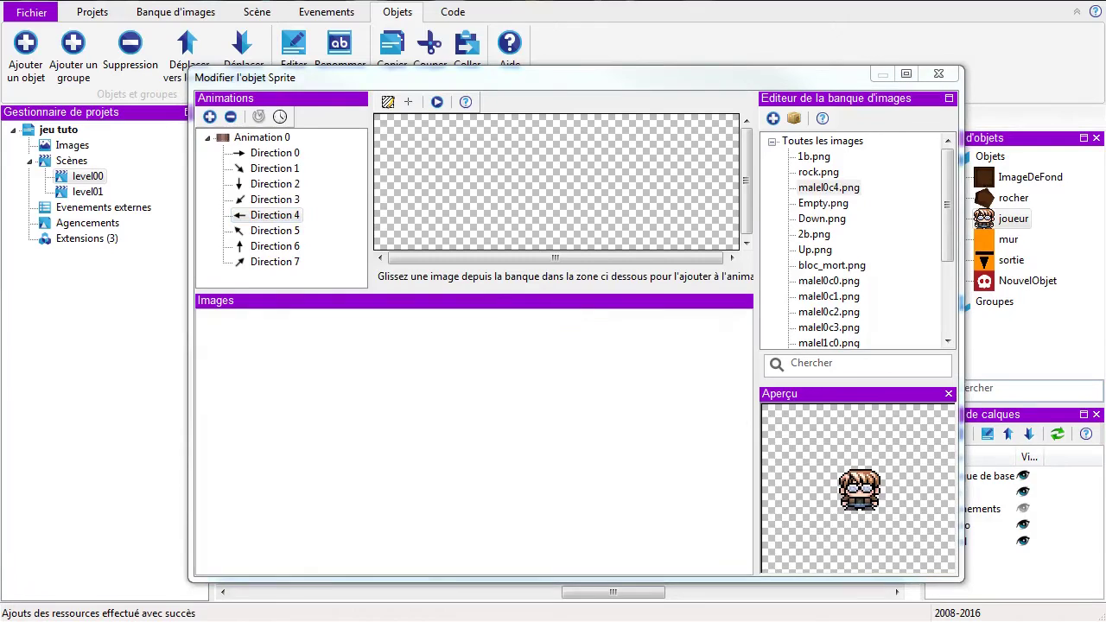
pyautogui.click(830, 330)
pyautogui.moveTo(830, 330); pyautogui.dragTo(398, 376)
# Step: Add malel1c0.png as the image for Direction 5, Direction 6 and Direction 7 of Animation 0
pyautogui.click(259, 233)
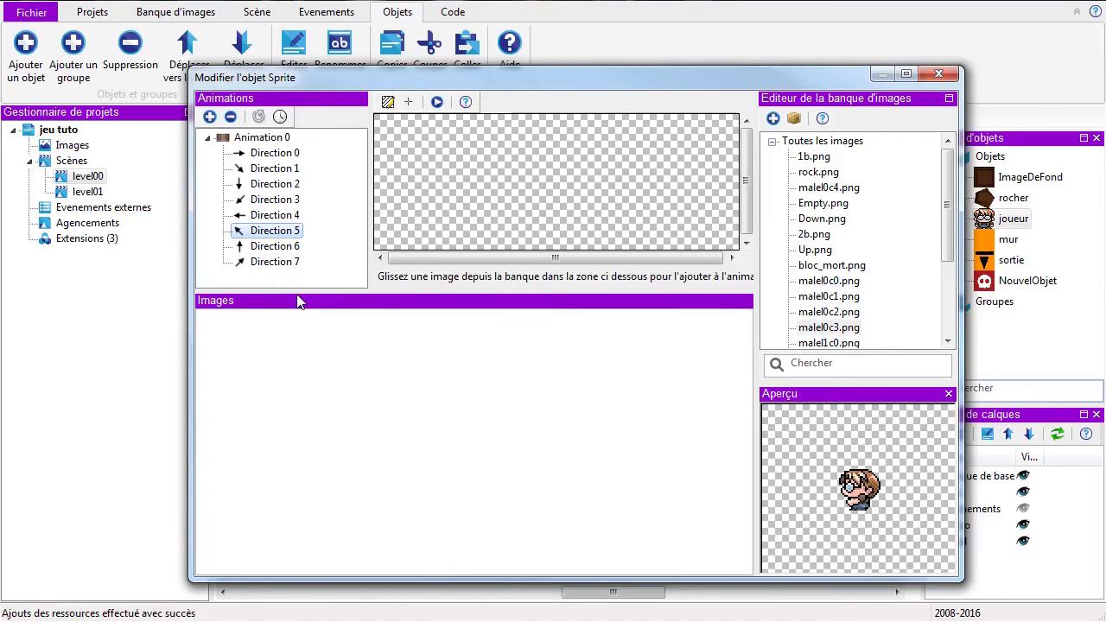
pyautogui.click(843, 344)
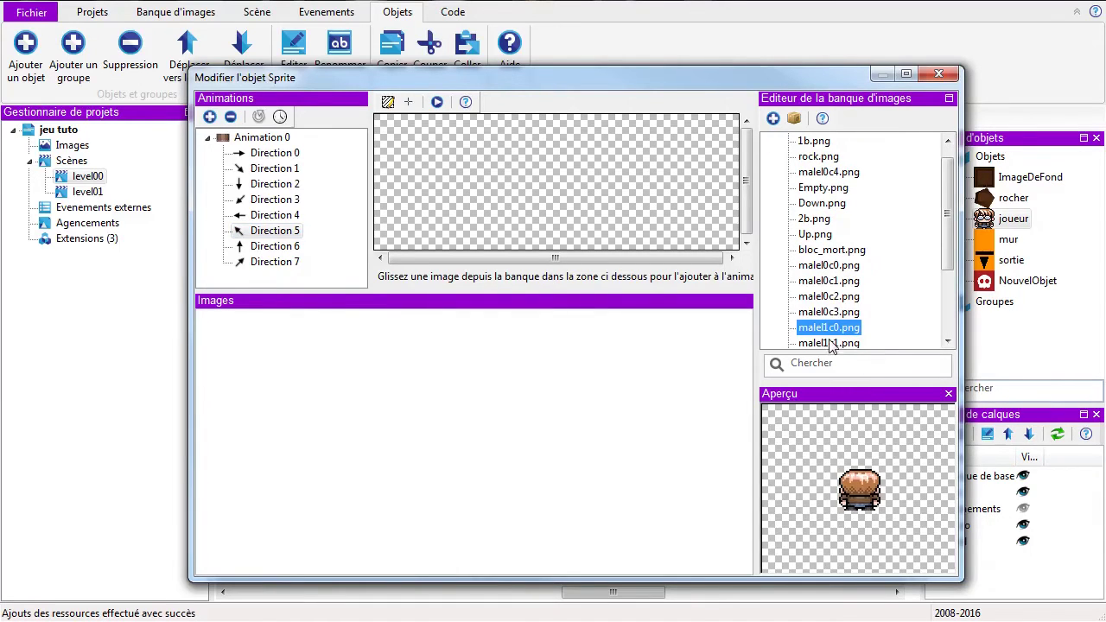
pyautogui.moveTo(817, 327); pyautogui.dragTo(395, 359)
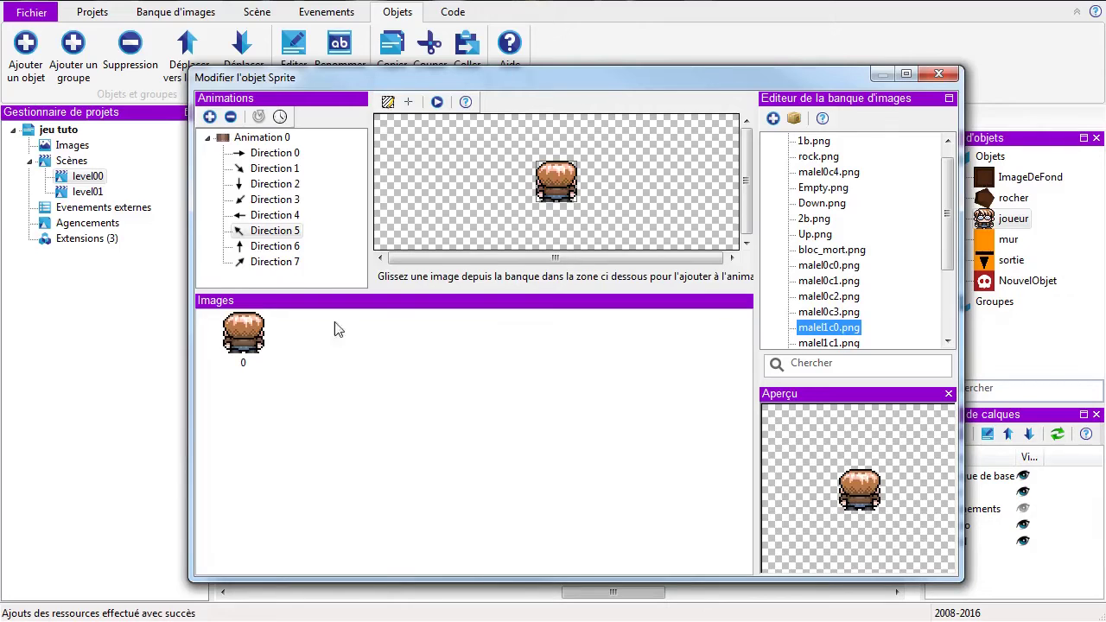
pyautogui.click(270, 247)
pyautogui.moveTo(830, 330); pyautogui.dragTo(393, 350)
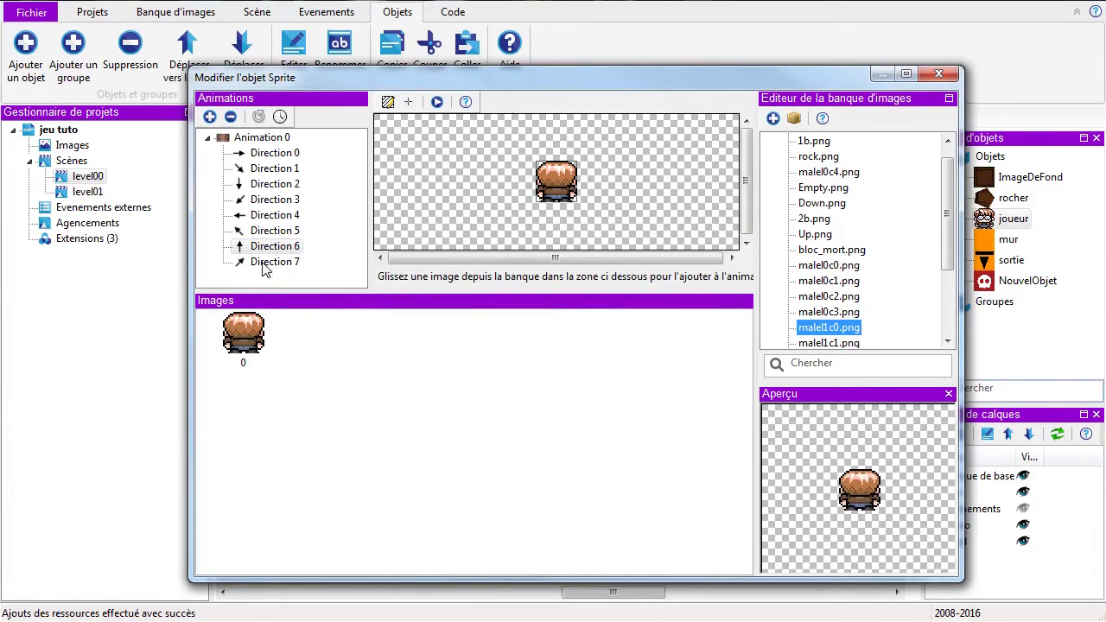
pyautogui.click(268, 262)
pyautogui.moveTo(816, 333); pyautogui.dragTo(401, 367)
# Step: Review the image assigned to each direction of Animation 0, from Direction 0 to Direction 7
pyautogui.click(274, 138)
pyautogui.click(293, 154)
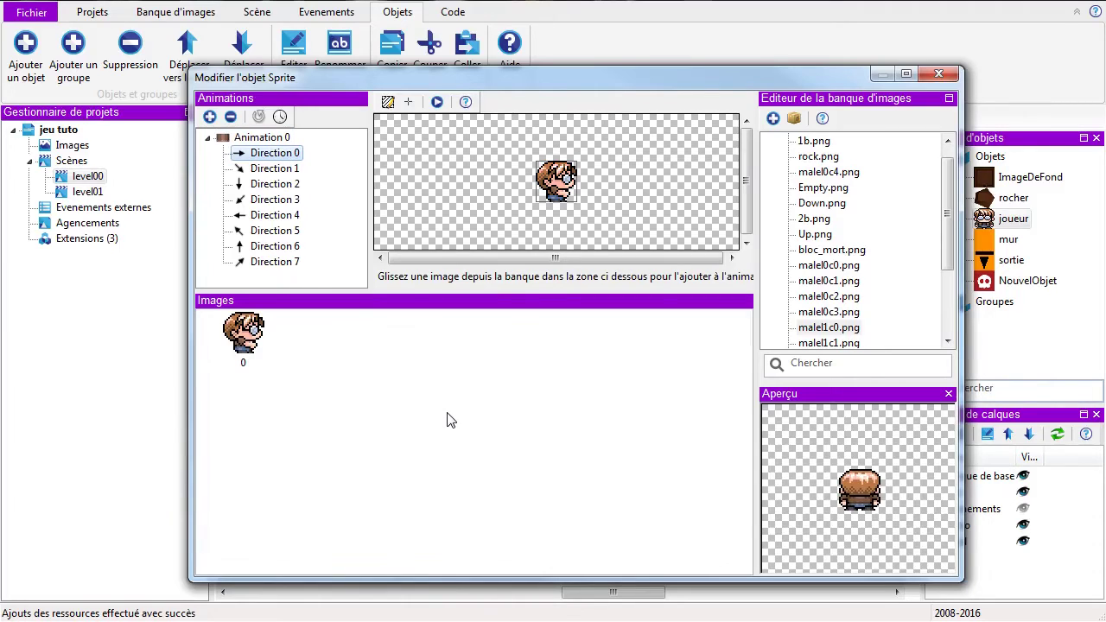
pyautogui.press('Down')
pyautogui.press('Down')
pyautogui.press('Down')
pyautogui.press('Down')
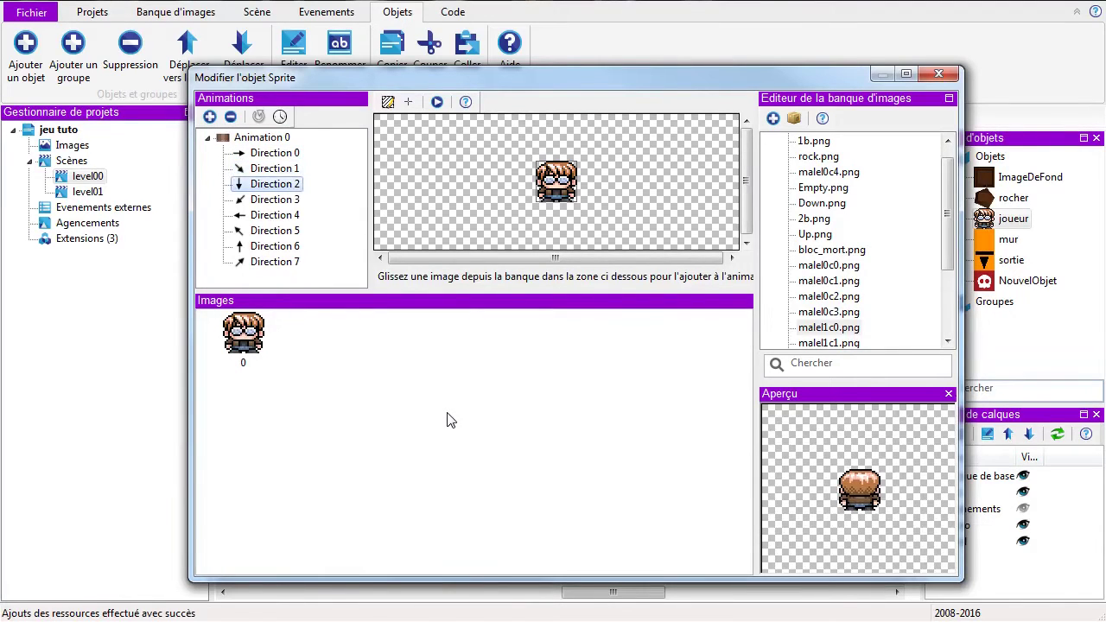
pyautogui.press('Down')
pyautogui.press('Down')
pyautogui.press('Down')
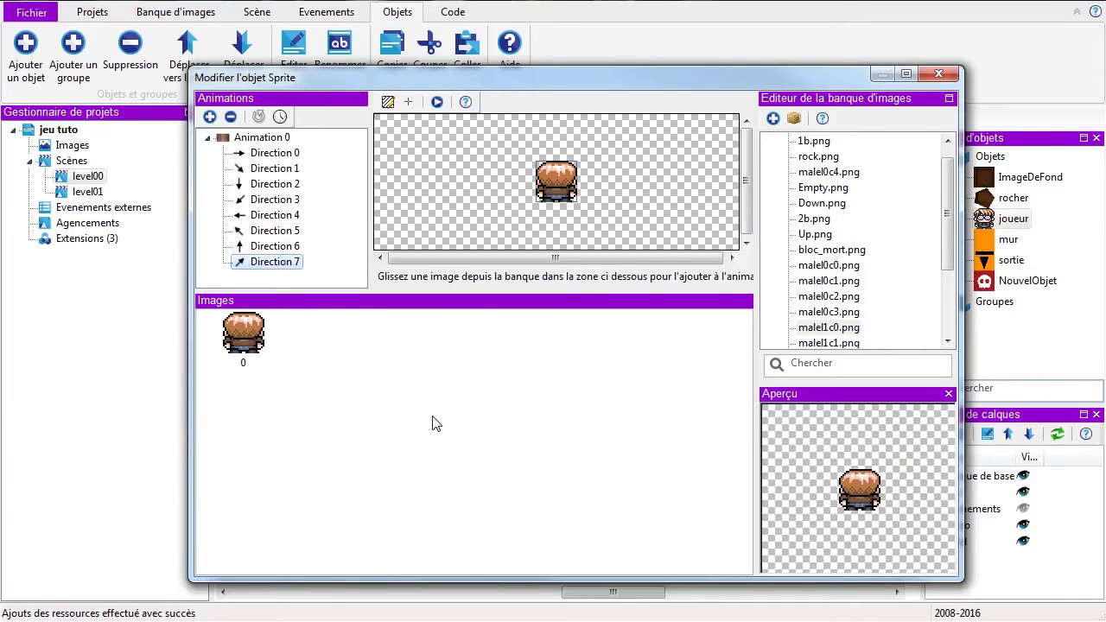
# Step: Add a second animation to the joueur sprite, set its type to 8 directions and expand its direction list
pyautogui.click(207, 139)
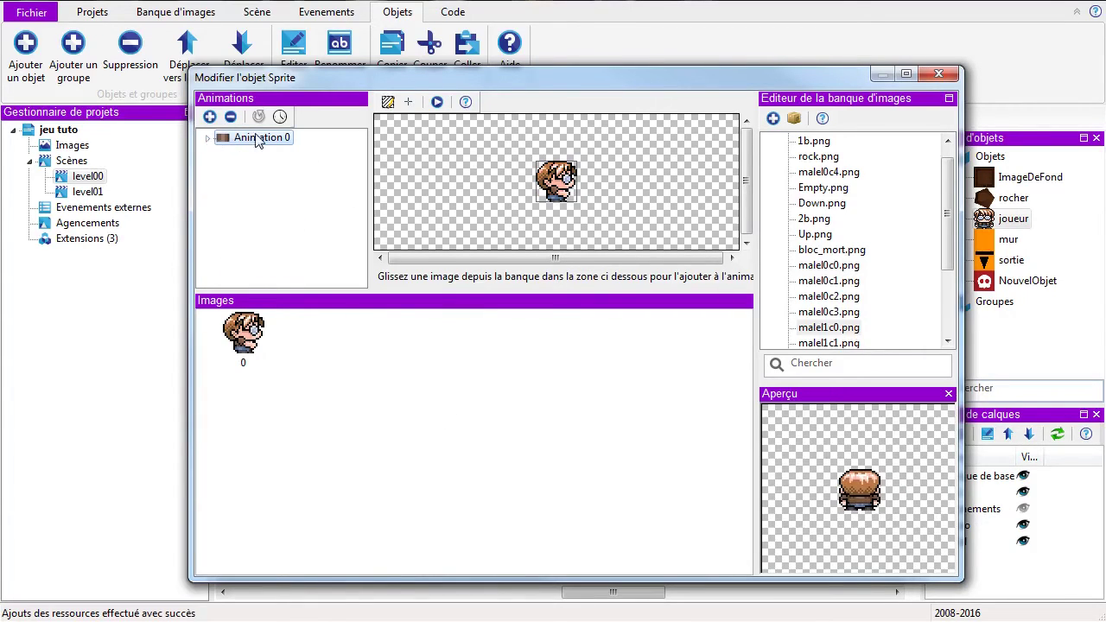
pyautogui.click(209, 116)
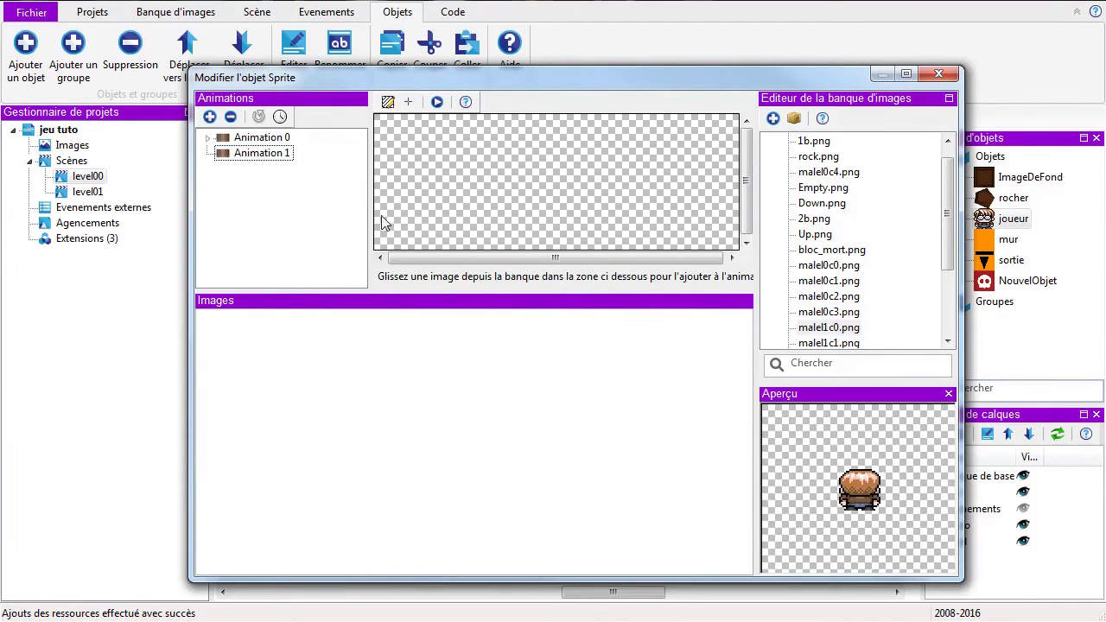
pyautogui.rightClick(257, 155)
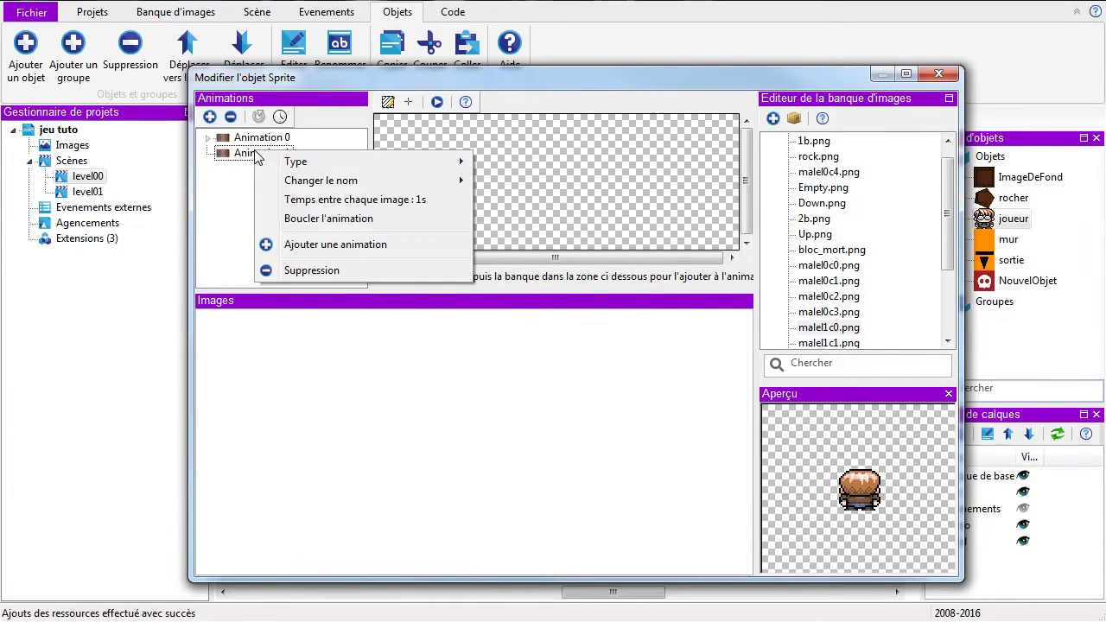
pyautogui.moveTo(437, 165)
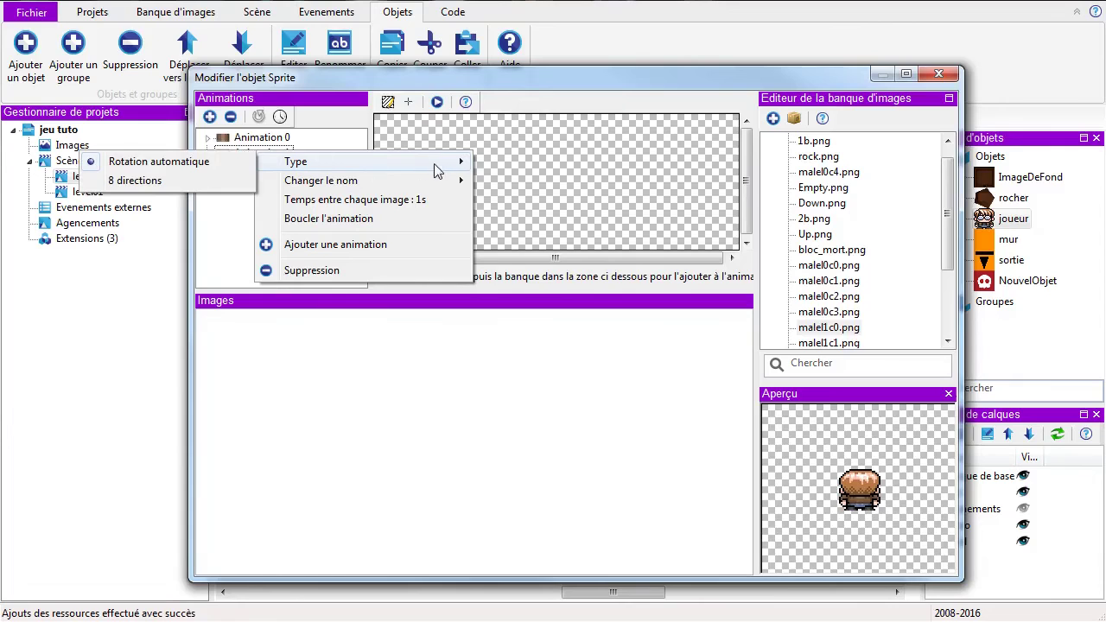
pyautogui.click(172, 179)
pyautogui.click(209, 153)
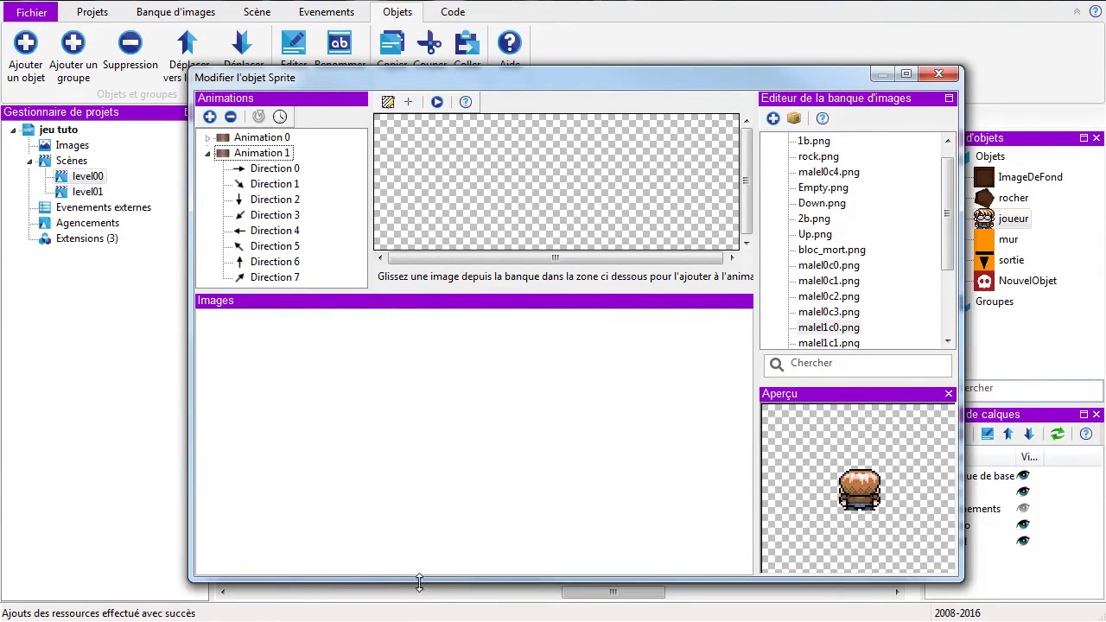
pyautogui.moveTo(420, 578); pyautogui.dragTo(420, 594)
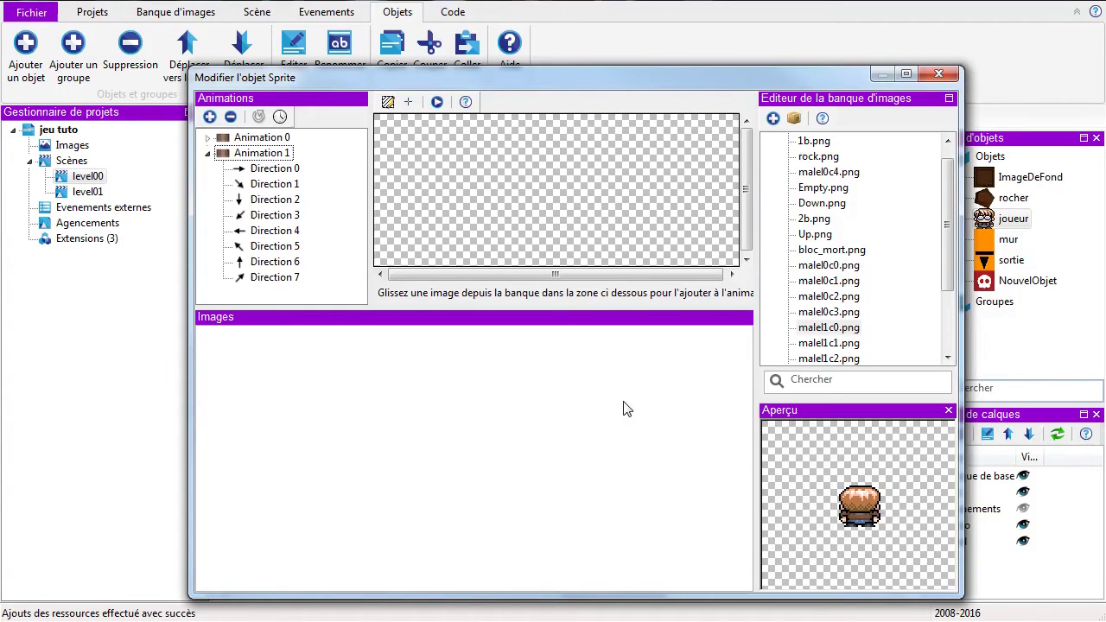
# Step: Compare the malel1c1 and malel2c1 sprites in the perso folder and add malel1c1.png to Direction 0 of Animation 1
pyautogui.click(276, 170)
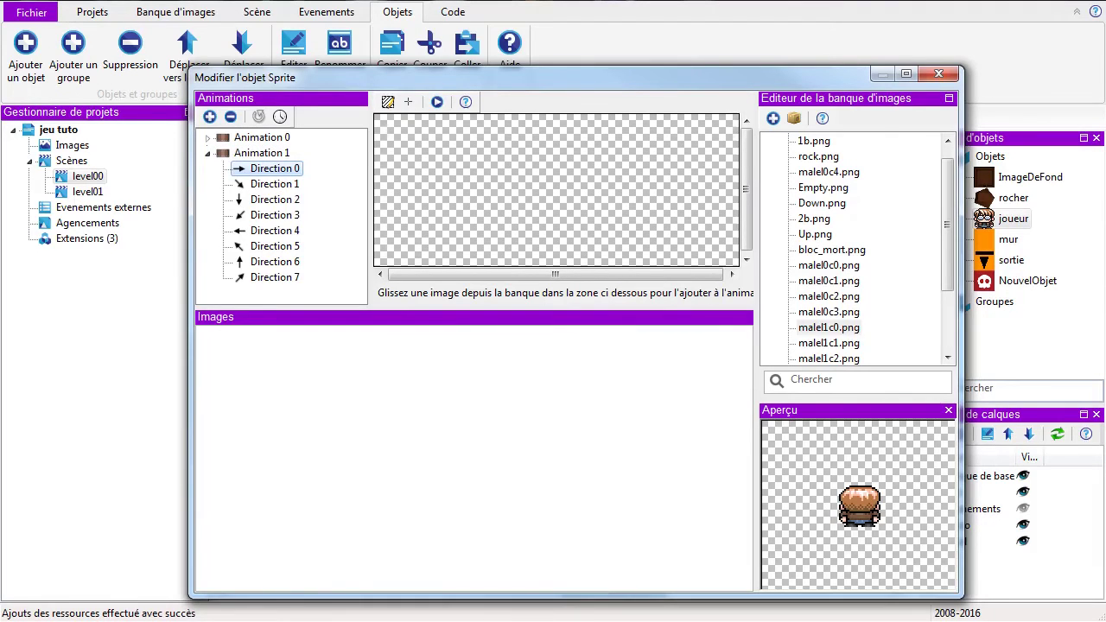
pyautogui.click(773, 118)
pyautogui.moveTo(770, 132); pyautogui.dragTo(614, 102)
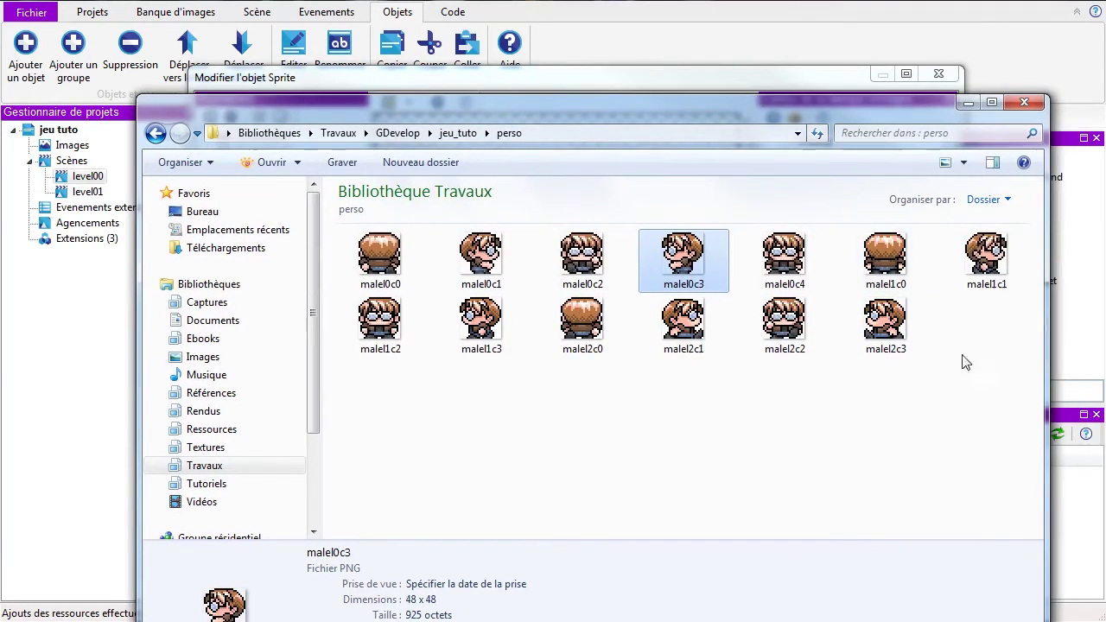
pyautogui.click(996, 265)
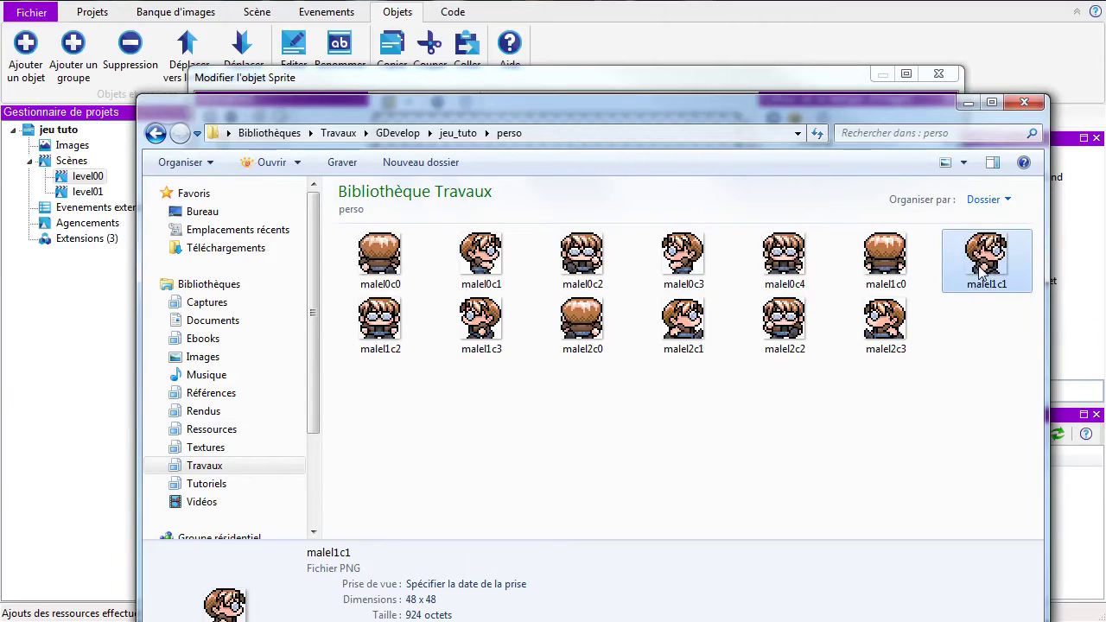
pyautogui.click(700, 344)
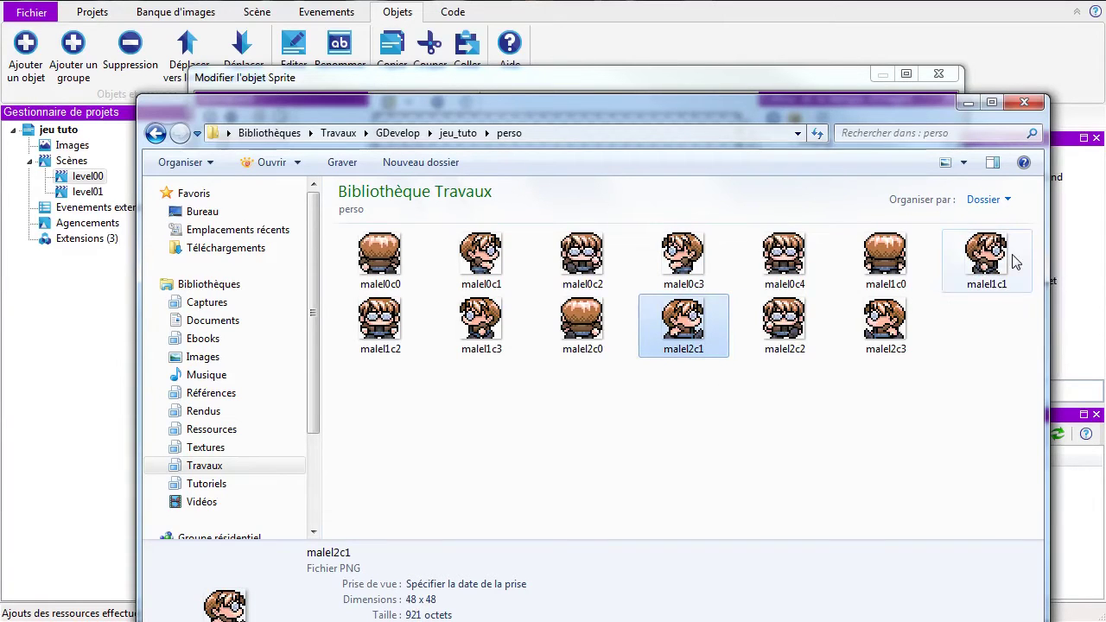
pyautogui.moveTo(578, 118); pyautogui.dragTo(662, 122)
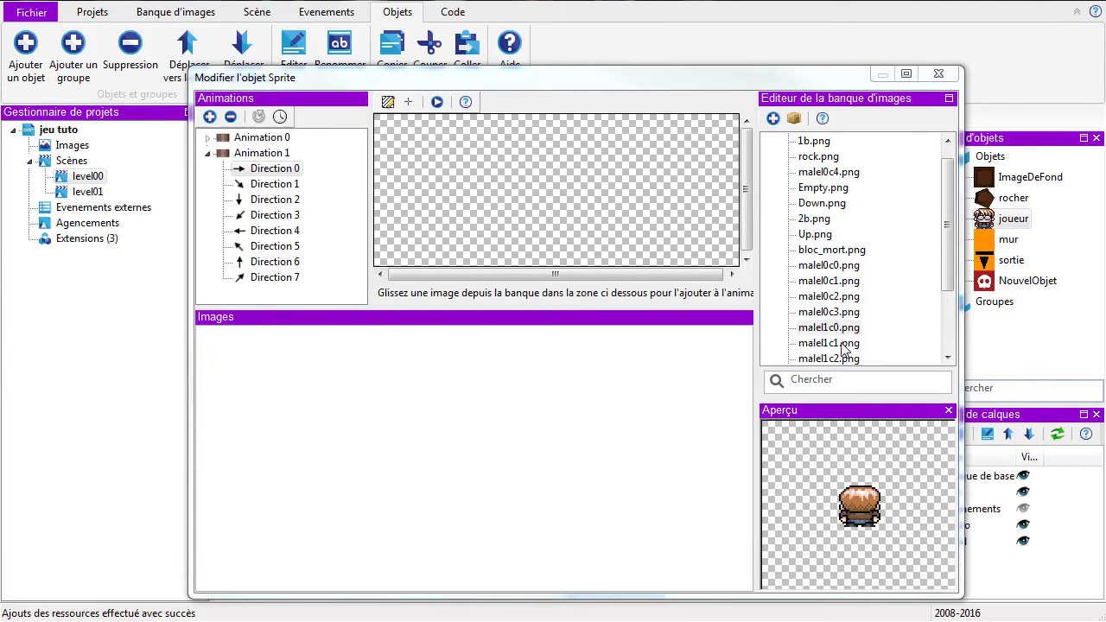
pyautogui.moveTo(844, 349); pyautogui.dragTo(457, 424)
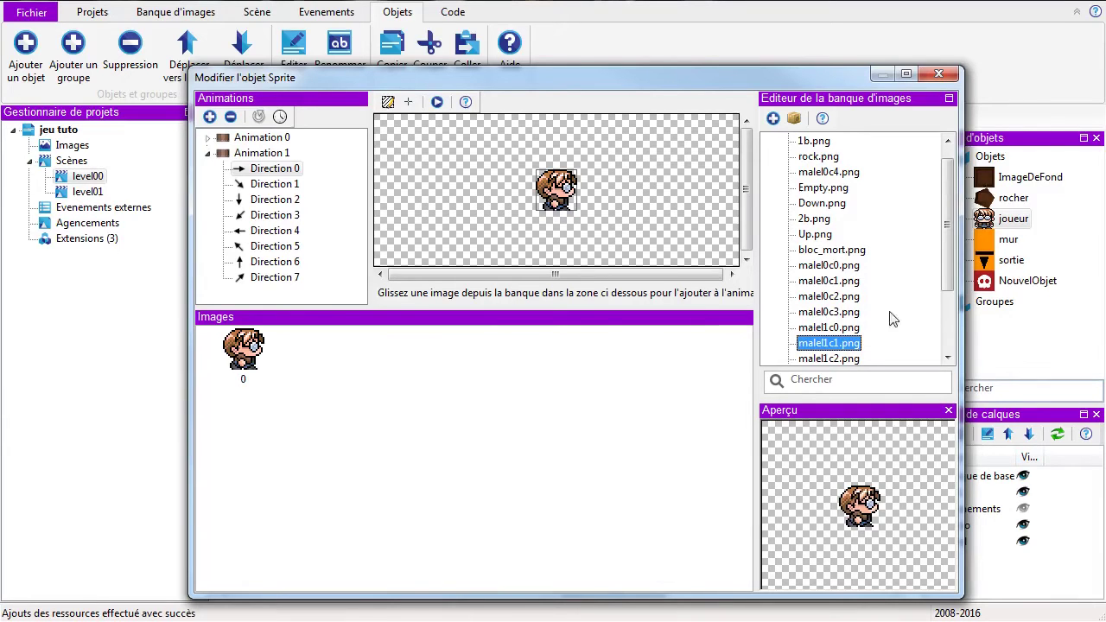
# Step: Add malel2c1.png as the second image for Direction 0 of Animation 1
pyautogui.scroll(-1, 879, 322)
pyautogui.scroll(-1, 879, 322)
pyautogui.click(825, 315)
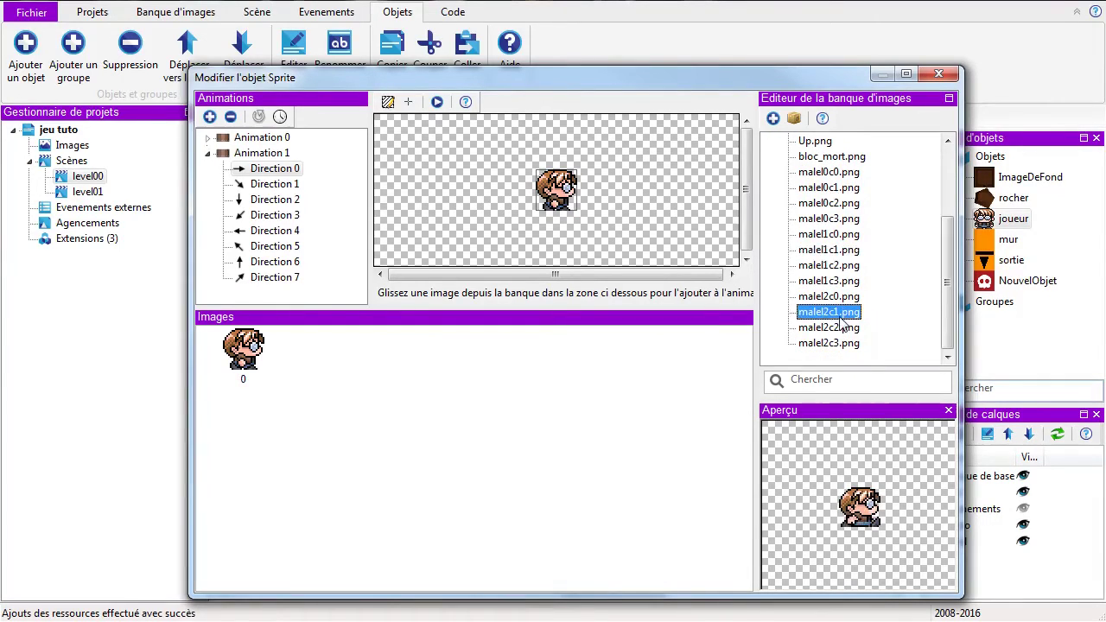
pyautogui.moveTo(821, 320); pyautogui.dragTo(534, 367)
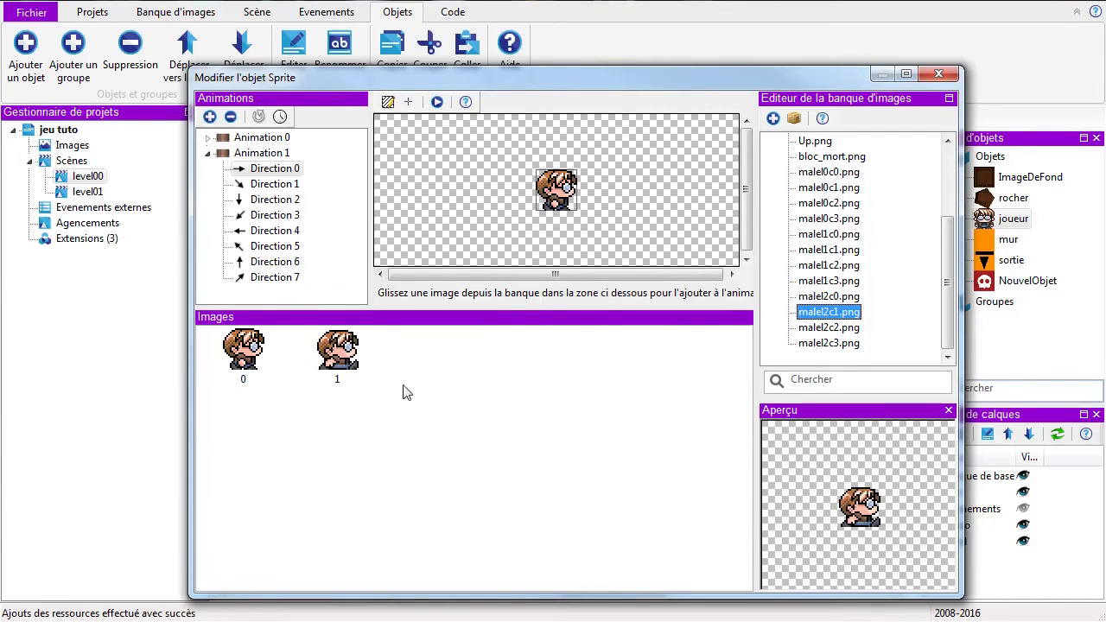
# Step: Preview the Direction 0 animation in a floating preview window and close the preview
pyautogui.click(437, 103)
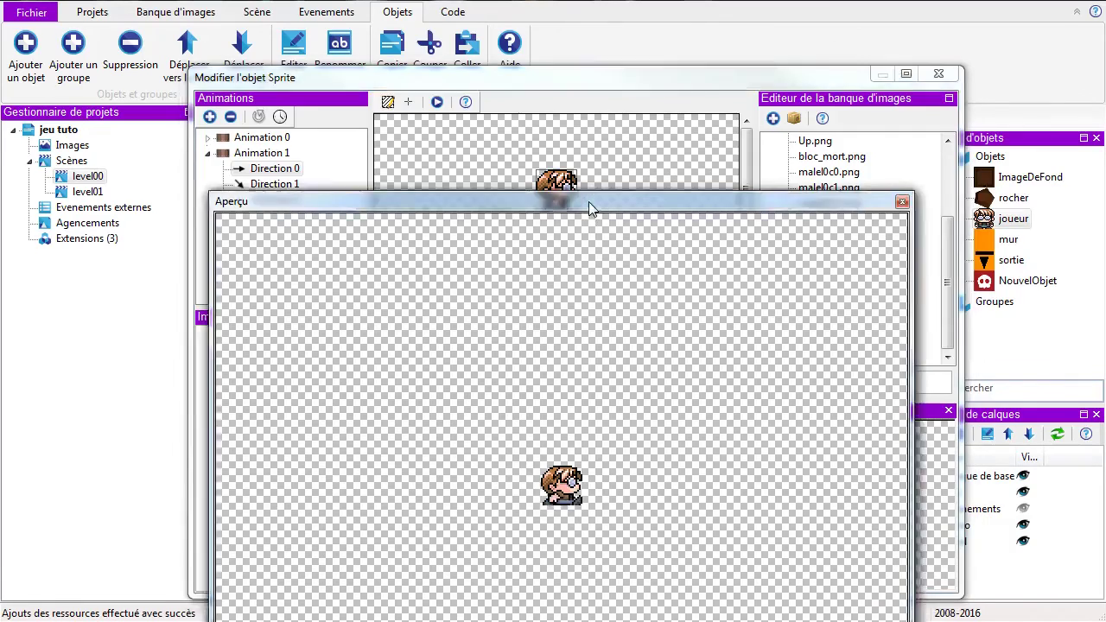
pyautogui.moveTo(587, 204); pyautogui.dragTo(611, 101)
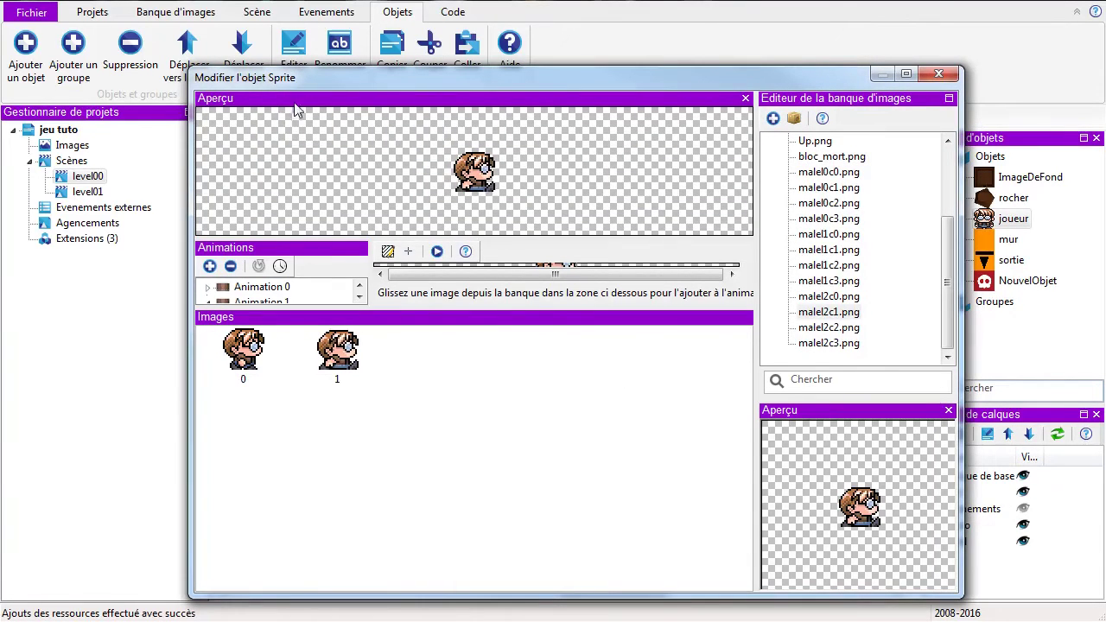
pyautogui.moveTo(610, 102); pyautogui.dragTo(750, 100)
pyautogui.moveTo(654, 100); pyautogui.dragTo(722, 144)
pyautogui.moveTo(544, 150); pyautogui.dragTo(605, 60)
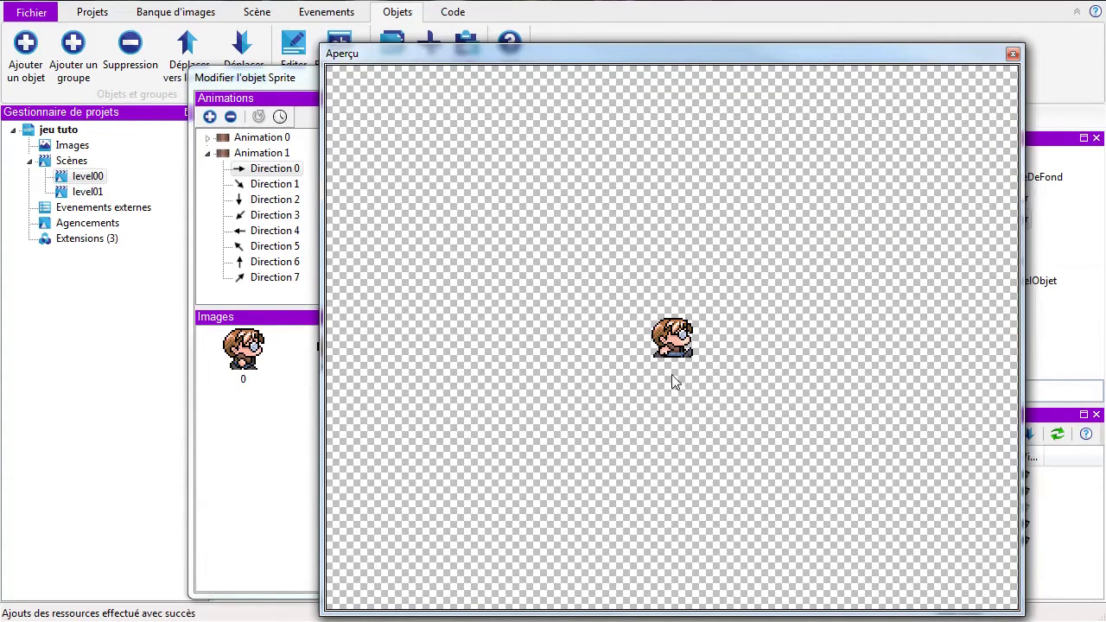
pyautogui.click(1013, 54)
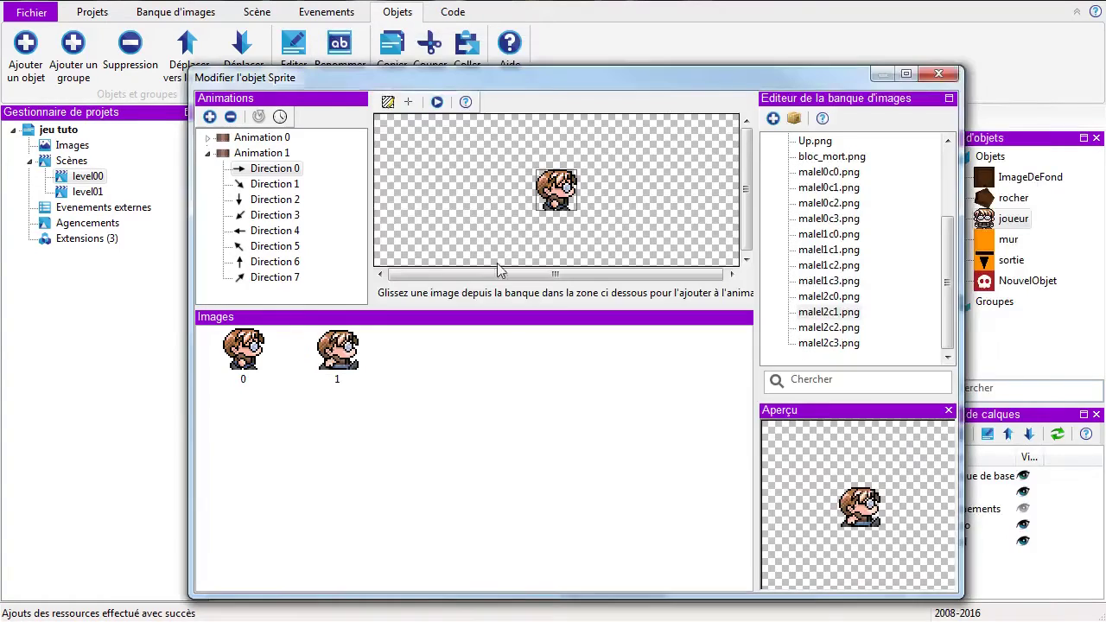
# Step: Turn on looping for Direction 0 of Animation 1 and preview the animation
pyautogui.click(259, 119)
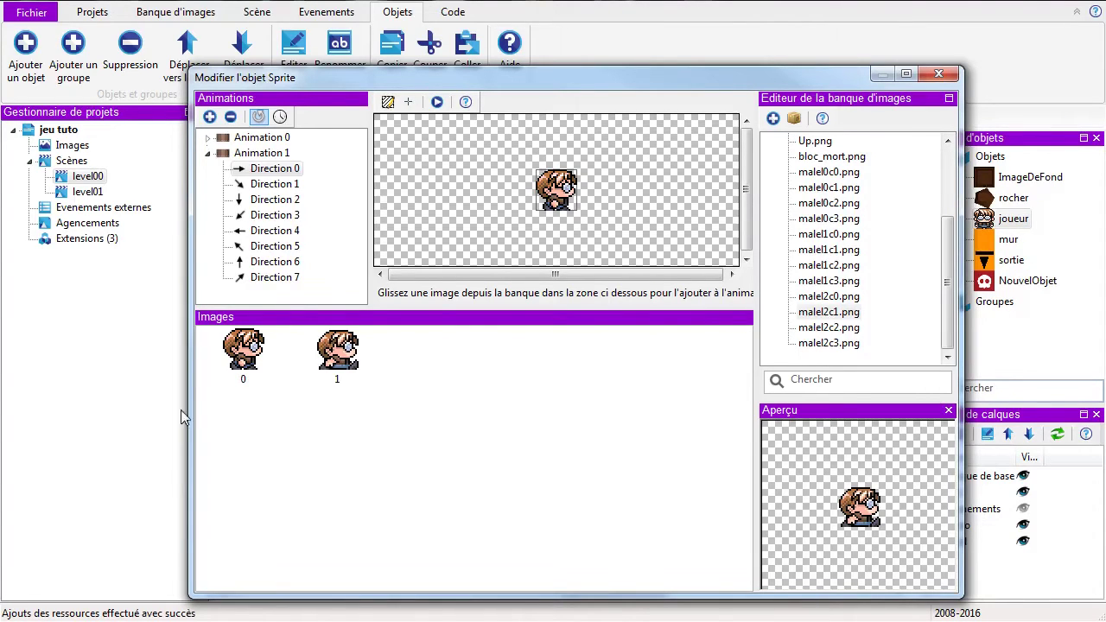
pyautogui.click(437, 103)
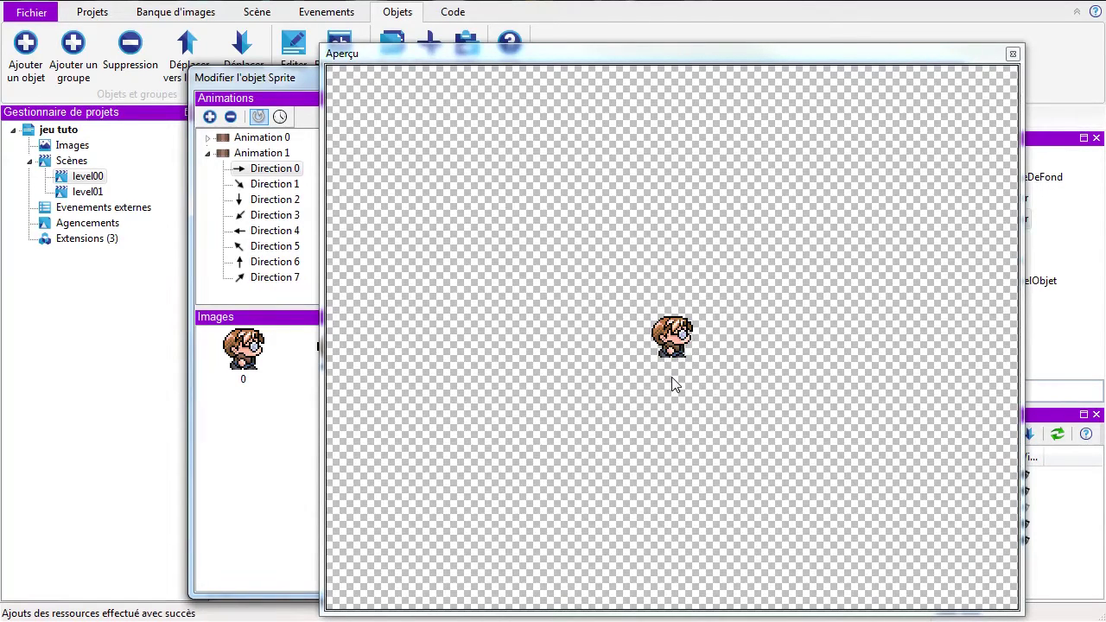
pyautogui.click(1013, 56)
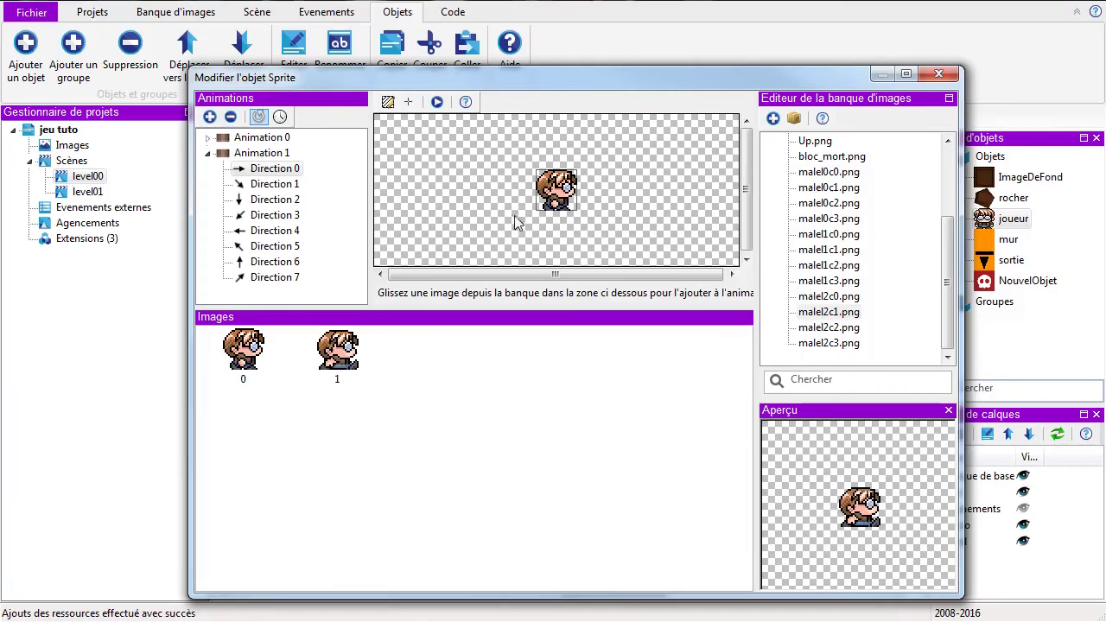
# Step: Set the time between images to 0.1 seconds for Direction 0 of Animation 1 and preview the animation
pyautogui.click(280, 118)
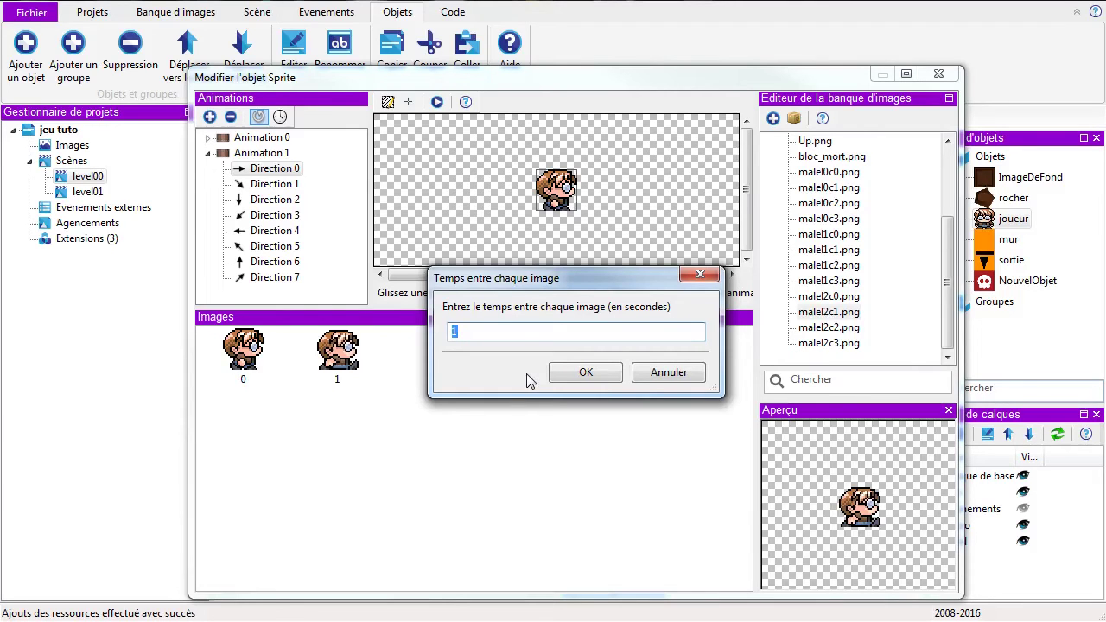
pyautogui.write('0.1')
pyautogui.press('Return')
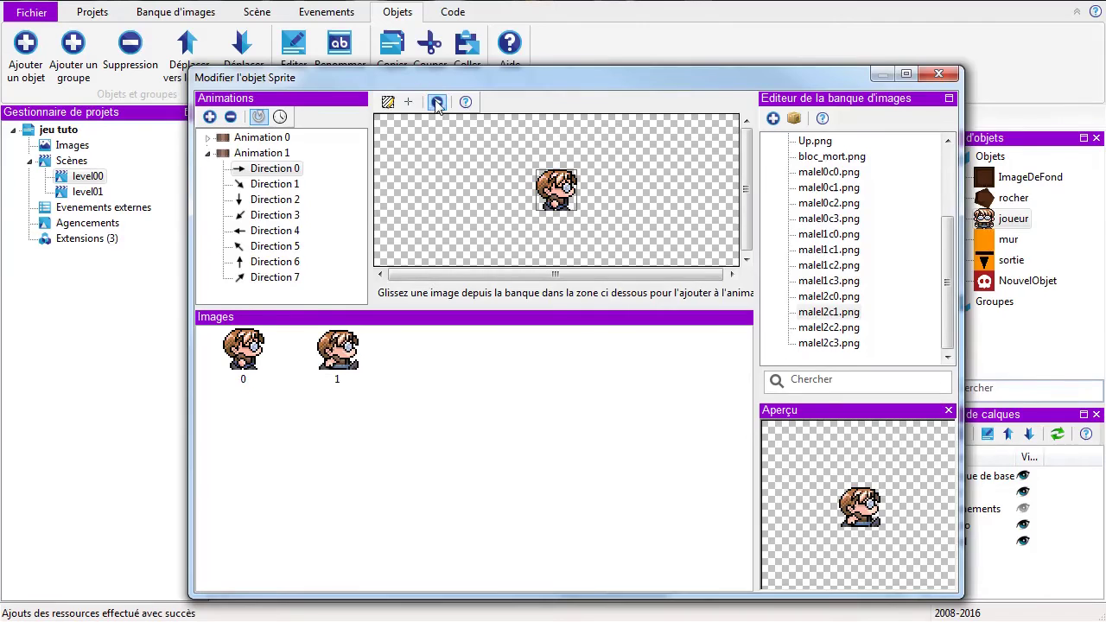
pyautogui.click(438, 102)
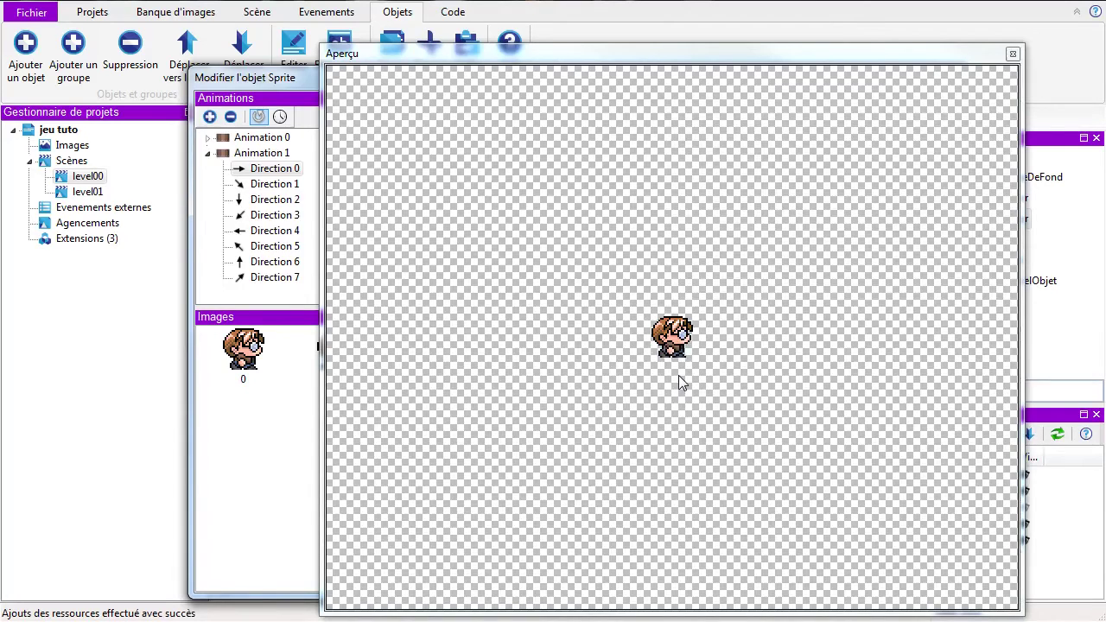
pyautogui.click(1013, 54)
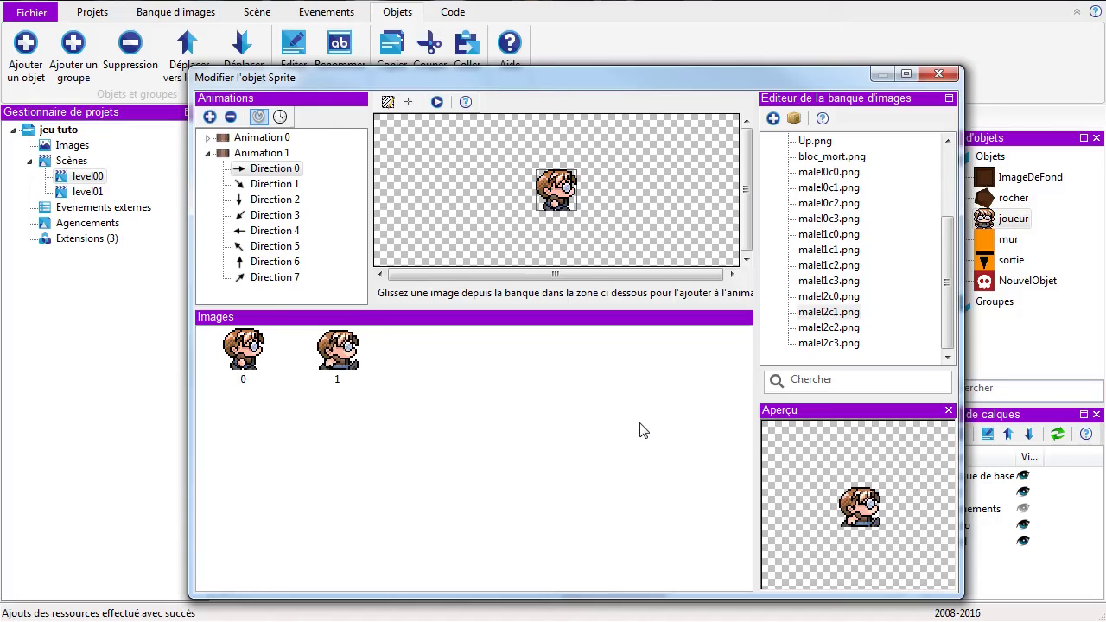
# Step: Add malel0c2.png and malel2c2.png as the images for Direction 1 of Animation 1
pyautogui.click(275, 185)
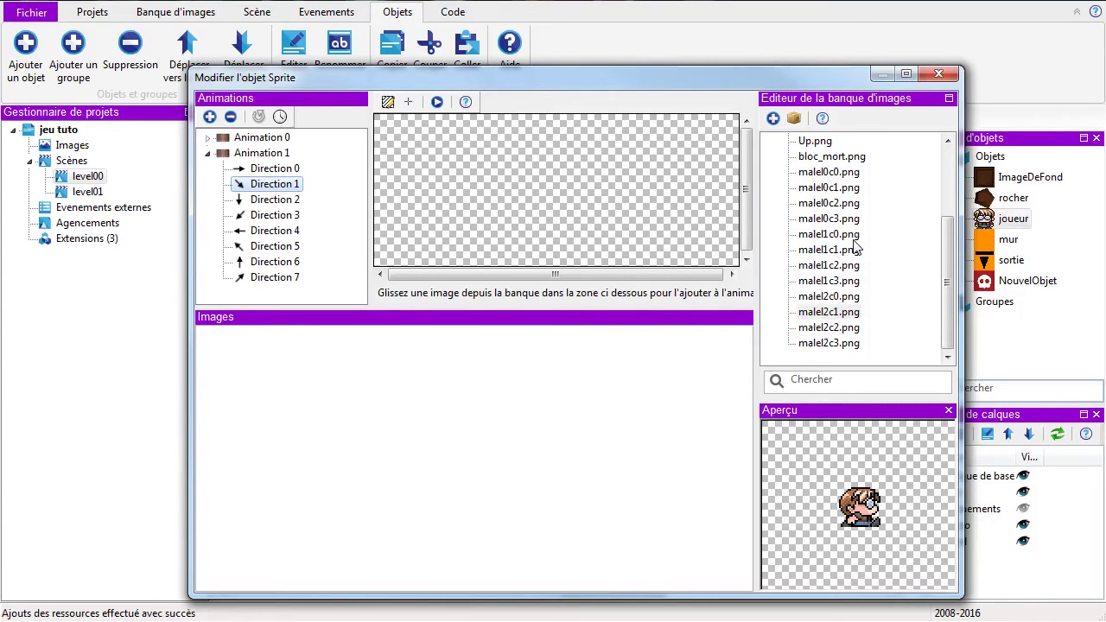
pyautogui.click(851, 205)
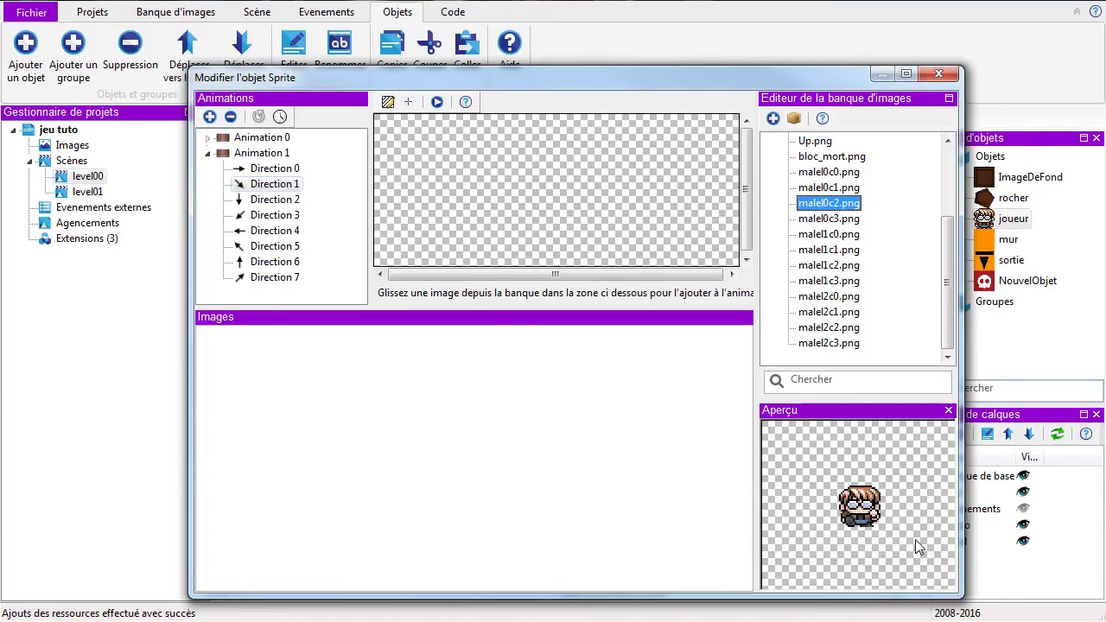
pyautogui.moveTo(809, 209); pyautogui.dragTo(435, 390)
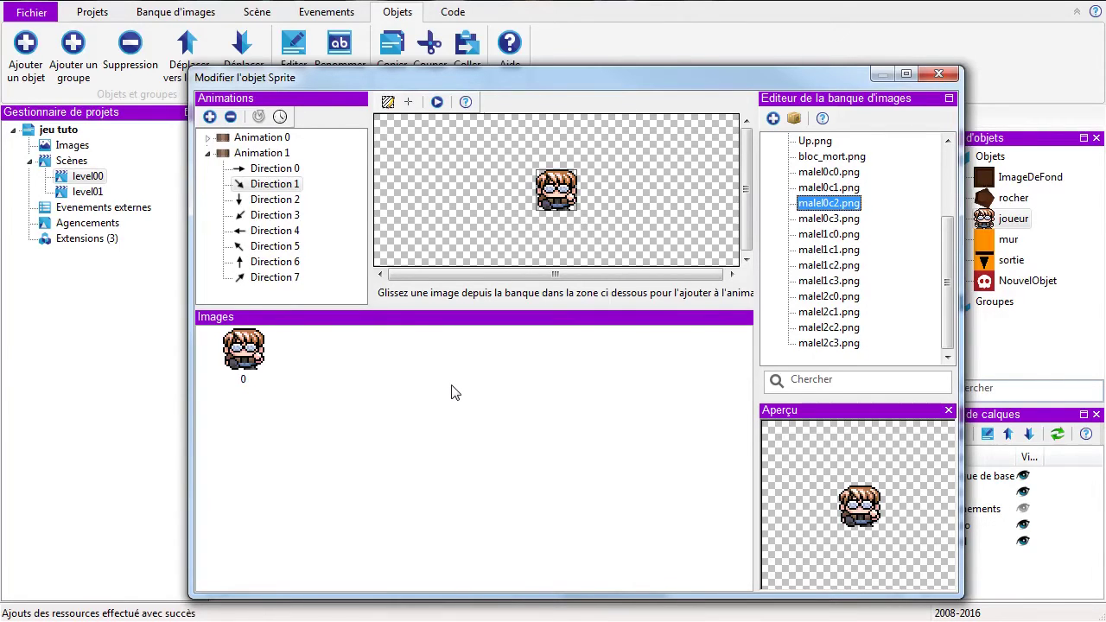
pyautogui.click(827, 332)
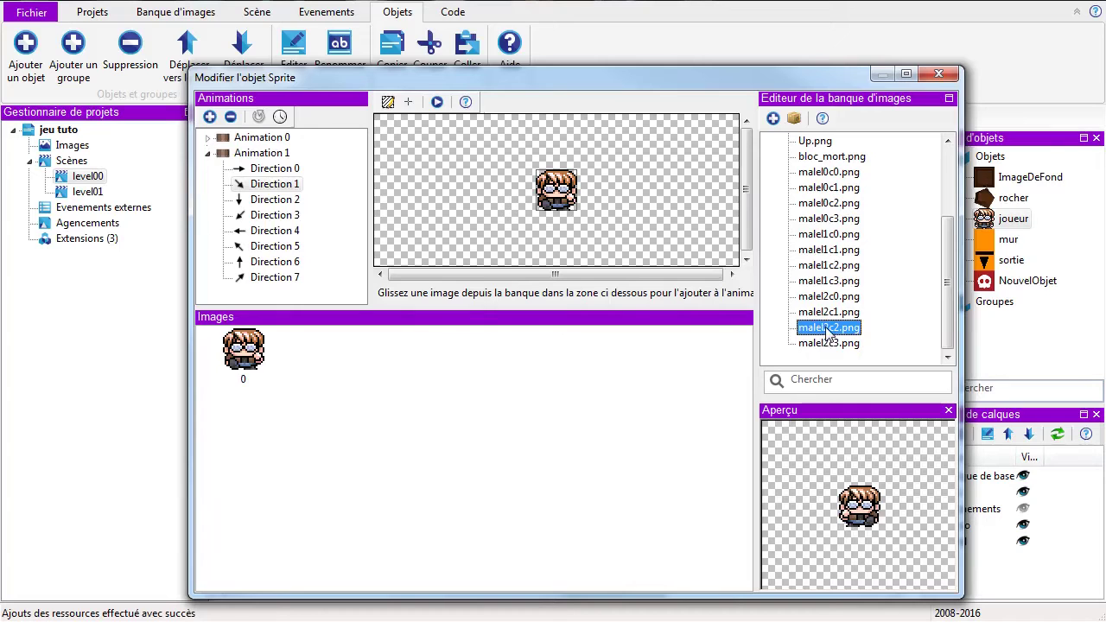
pyautogui.moveTo(458, 396); pyautogui.dragTo(439, 394)
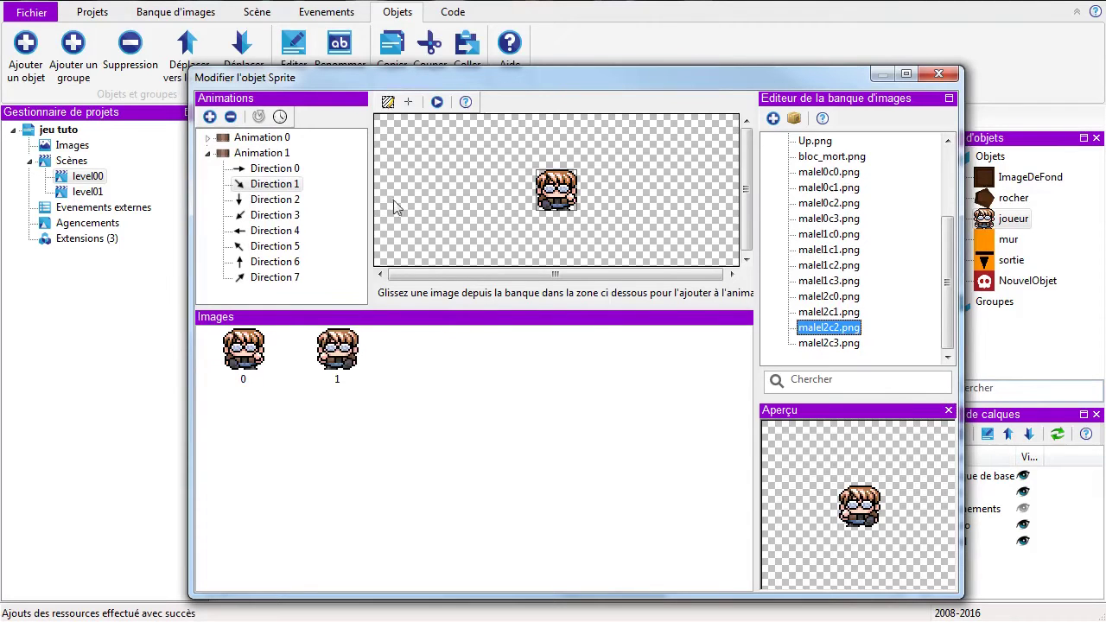
# Step: Loop Direction 1 of Animation 1 with 0.1 seconds between images and preview the animation
pyautogui.click(279, 116)
pyautogui.write('0.1')
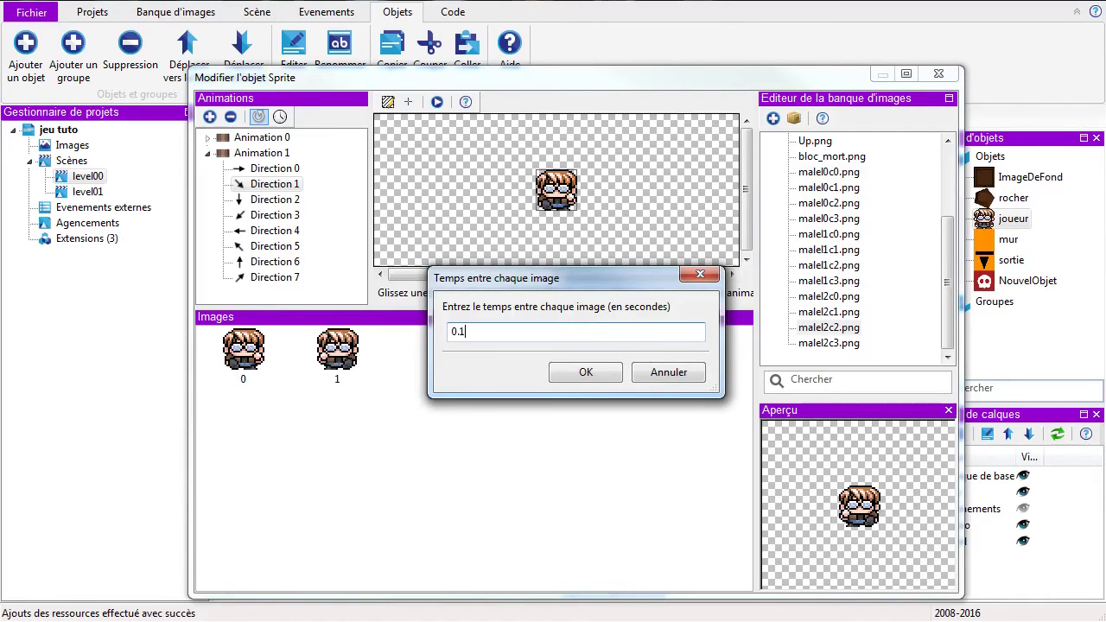
pyautogui.click(587, 373)
pyautogui.click(437, 102)
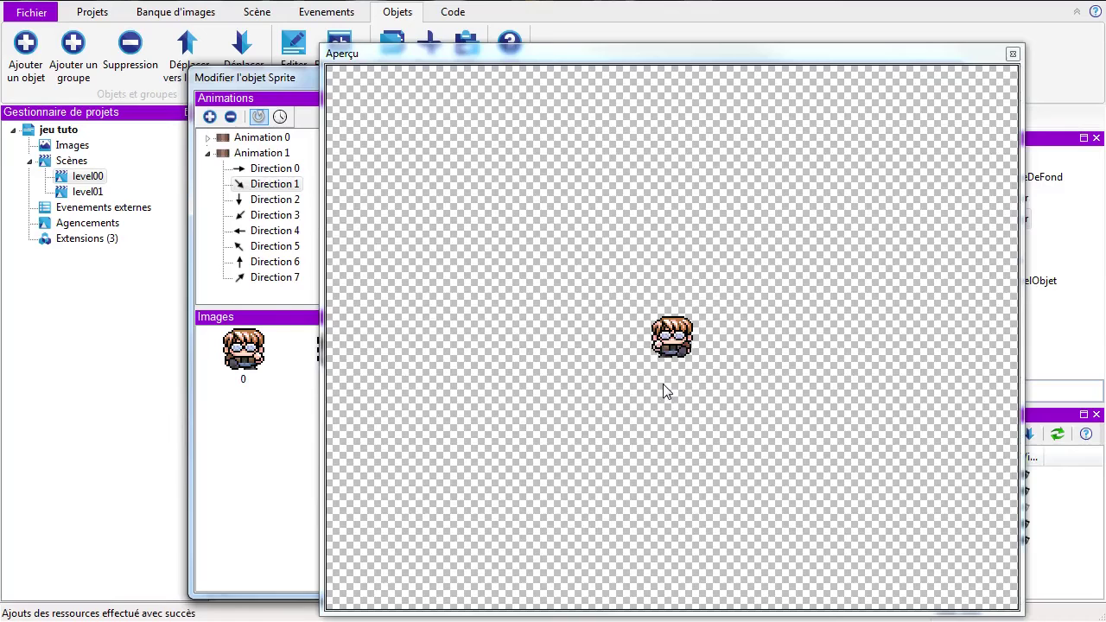
pyautogui.click(1013, 54)
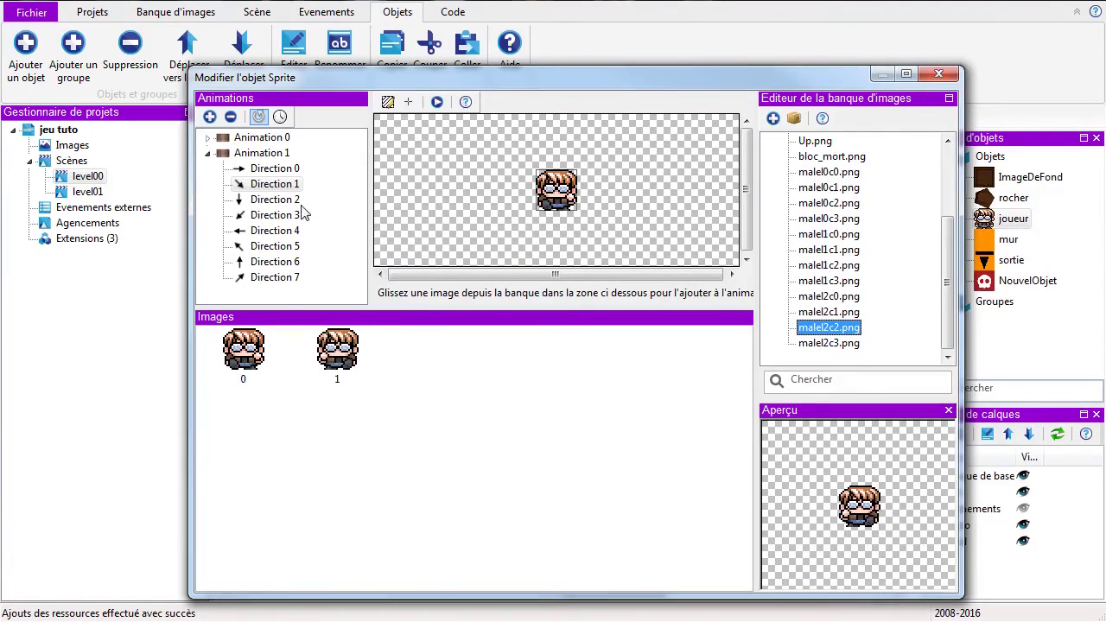
# Step: Add malel0c2.png and malel2c2.png as the images for Direction 2 of Animation 1
pyautogui.click(285, 201)
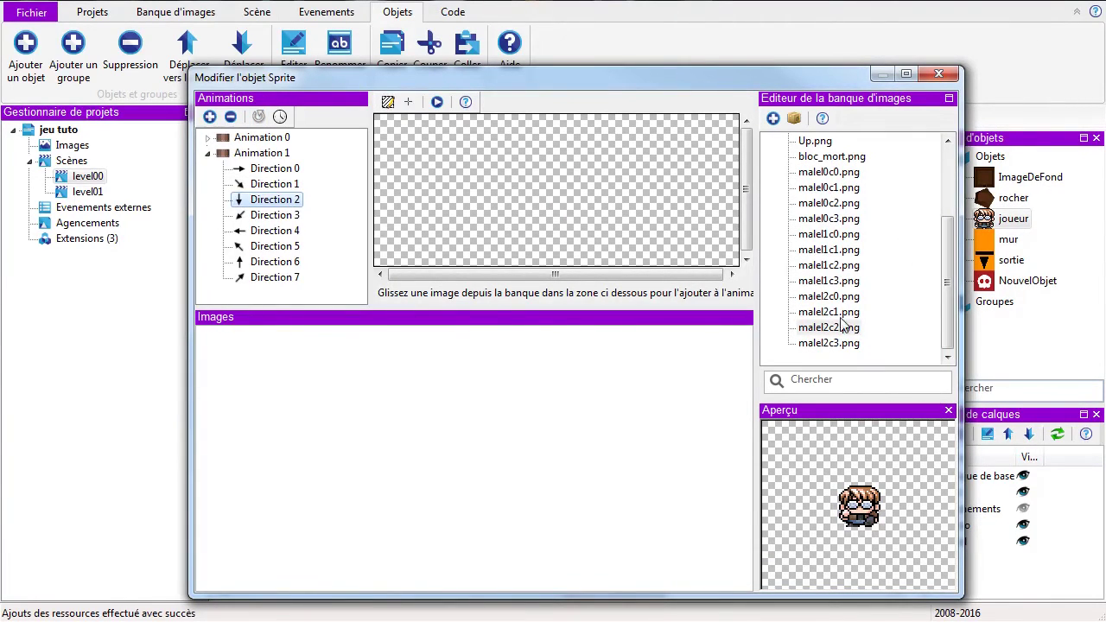
pyautogui.click(846, 204)
pyautogui.moveTo(846, 206); pyautogui.dragTo(472, 408)
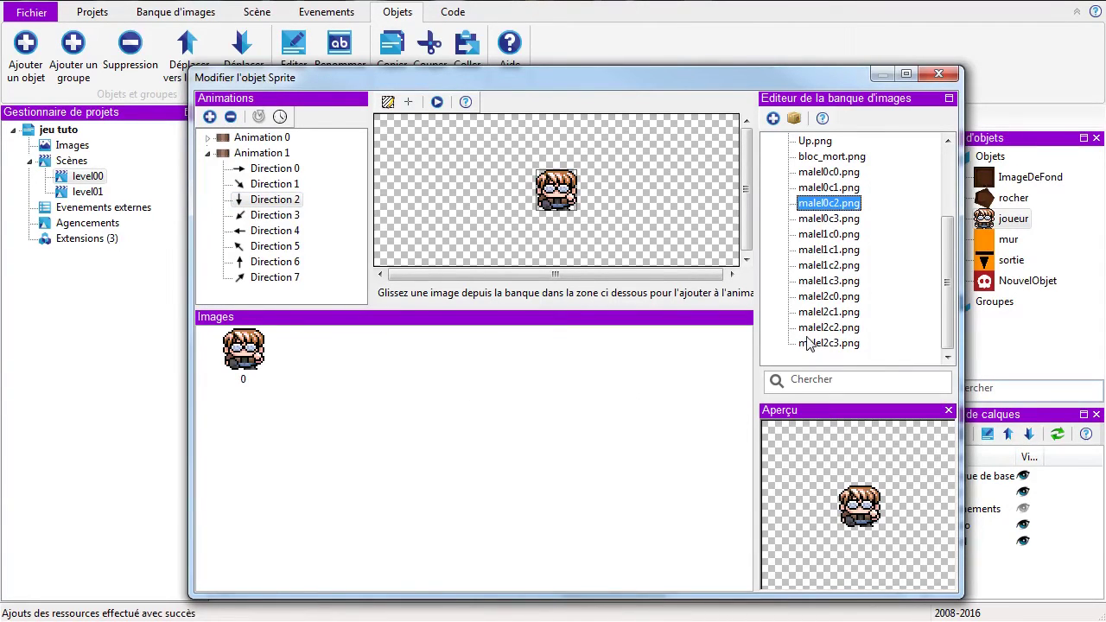
pyautogui.click(854, 313)
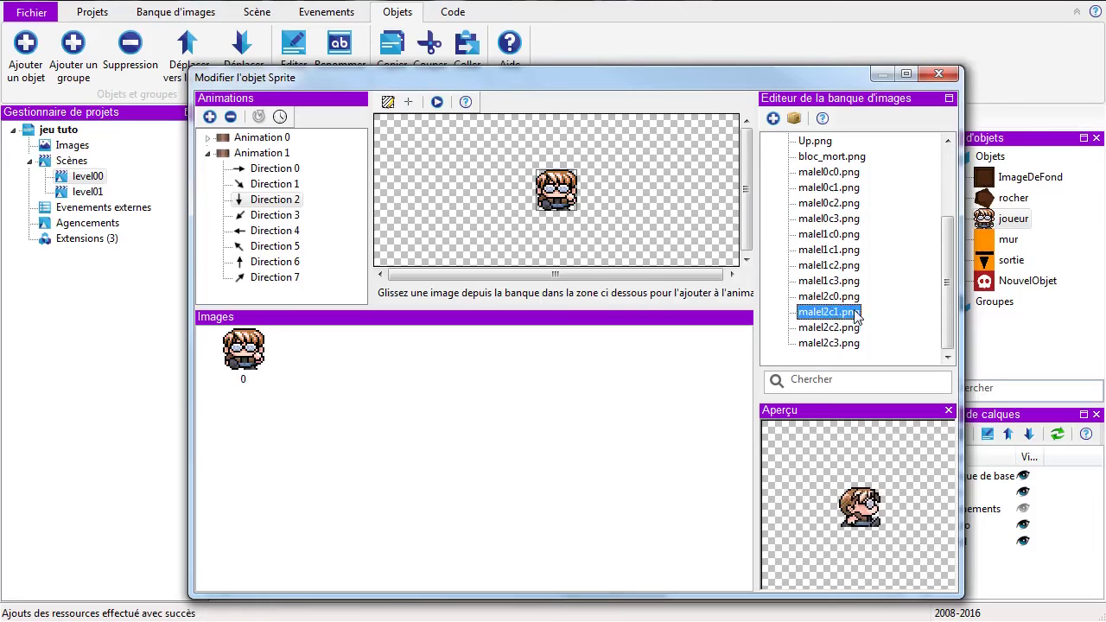
pyautogui.click(838, 329)
pyautogui.moveTo(827, 333); pyautogui.dragTo(427, 417)
# Step: Loop Direction 2 of Animation 1 with 0.1 seconds between images
pyautogui.click(279, 117)
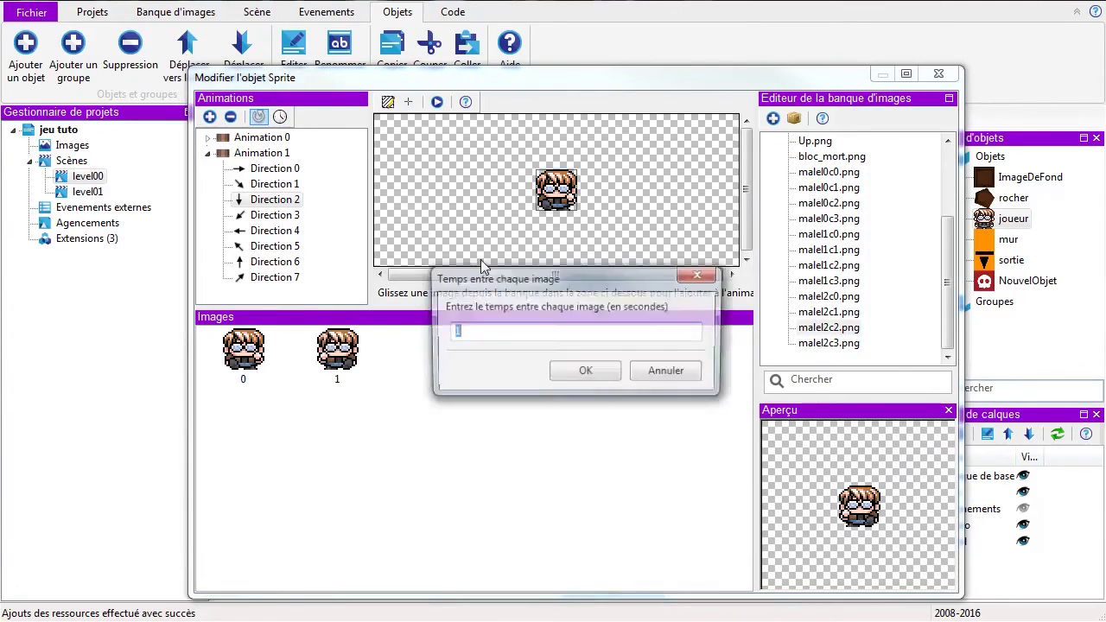
pyautogui.write('0.1')
pyautogui.click(575, 374)
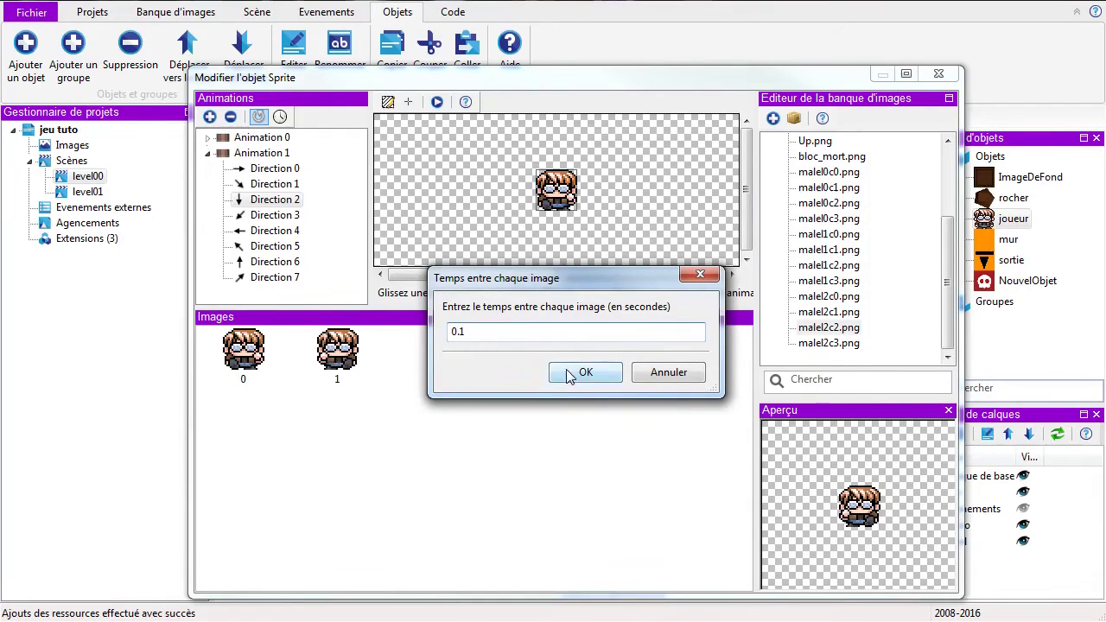
# Step: Add malel0c2.png and malel2c2.png as the images for Direction 3 of Animation 1
pyautogui.click(290, 217)
pyautogui.moveTo(825, 204); pyautogui.dragTo(458, 383)
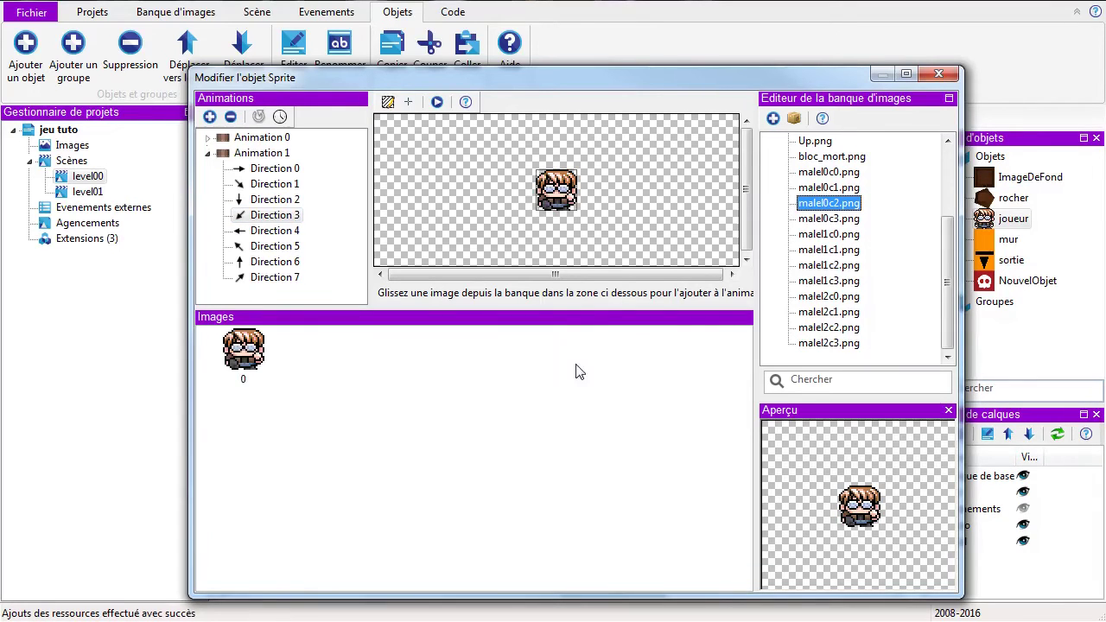
pyautogui.click(851, 312)
pyautogui.moveTo(843, 328); pyautogui.dragTo(492, 381)
# Step: Loop Direction 3 of Animation 1 with 0.1 seconds between images
pyautogui.click(259, 116)
pyautogui.click(280, 117)
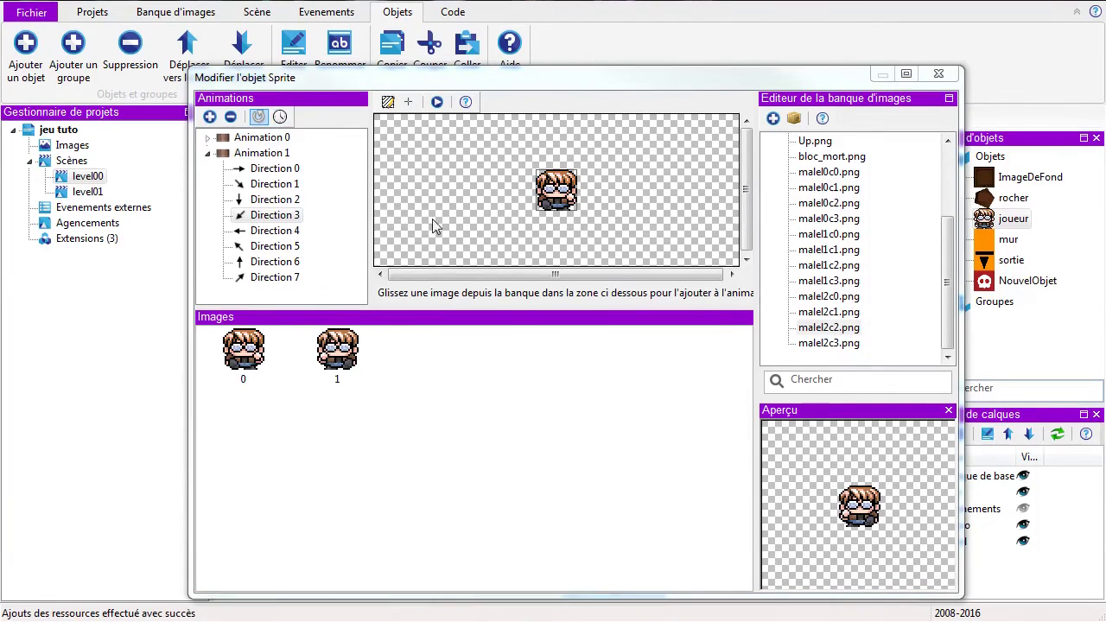
pyautogui.write('0.1')
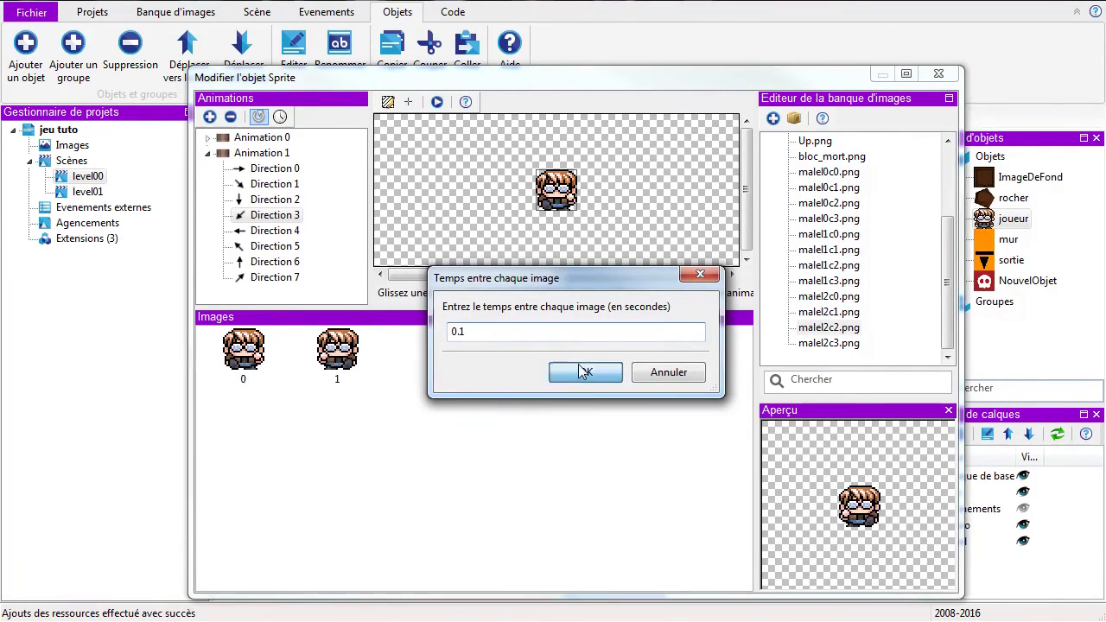
pyautogui.click(585, 372)
# Step: Add malel1c3.png and malel2c3.png as the images for Direction 4 of Animation 1
pyautogui.click(263, 231)
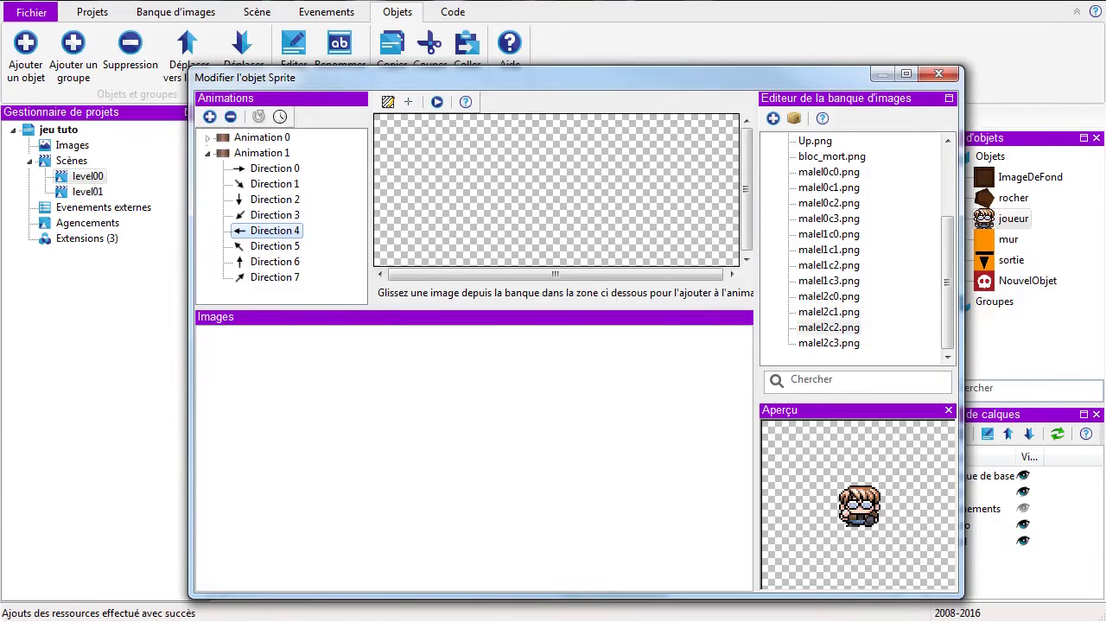
pyautogui.moveTo(821, 280); pyautogui.dragTo(391, 399)
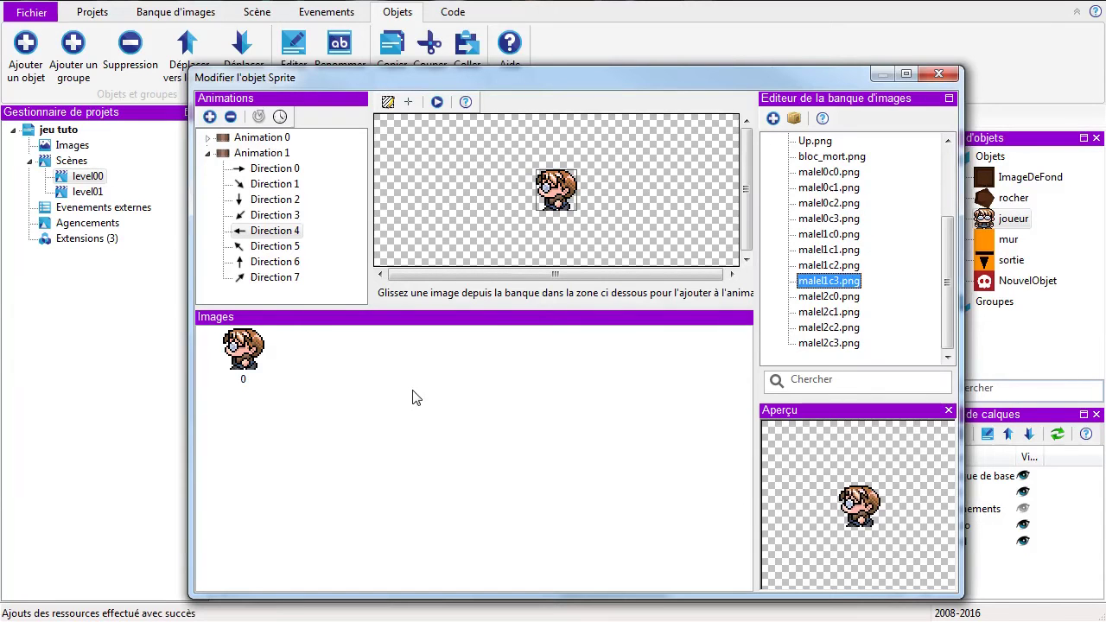
pyautogui.moveTo(831, 342); pyautogui.dragTo(471, 389)
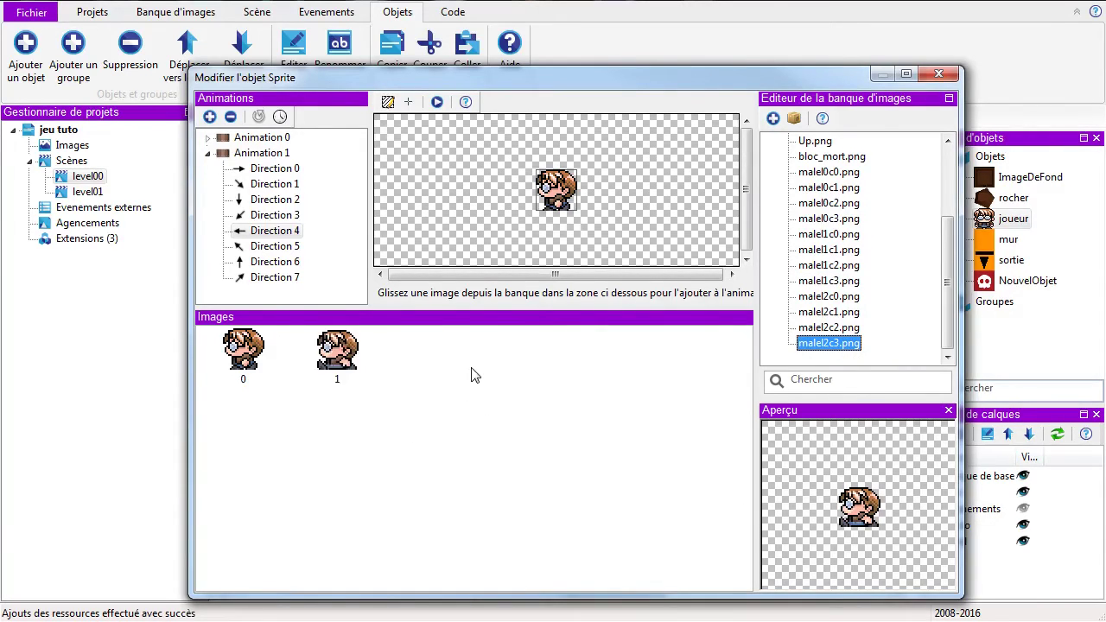
# Step: Loop Direction 4 of Animation 1 with 0.1 seconds between images and preview the animation
pyautogui.click(258, 117)
pyautogui.write('0.1')
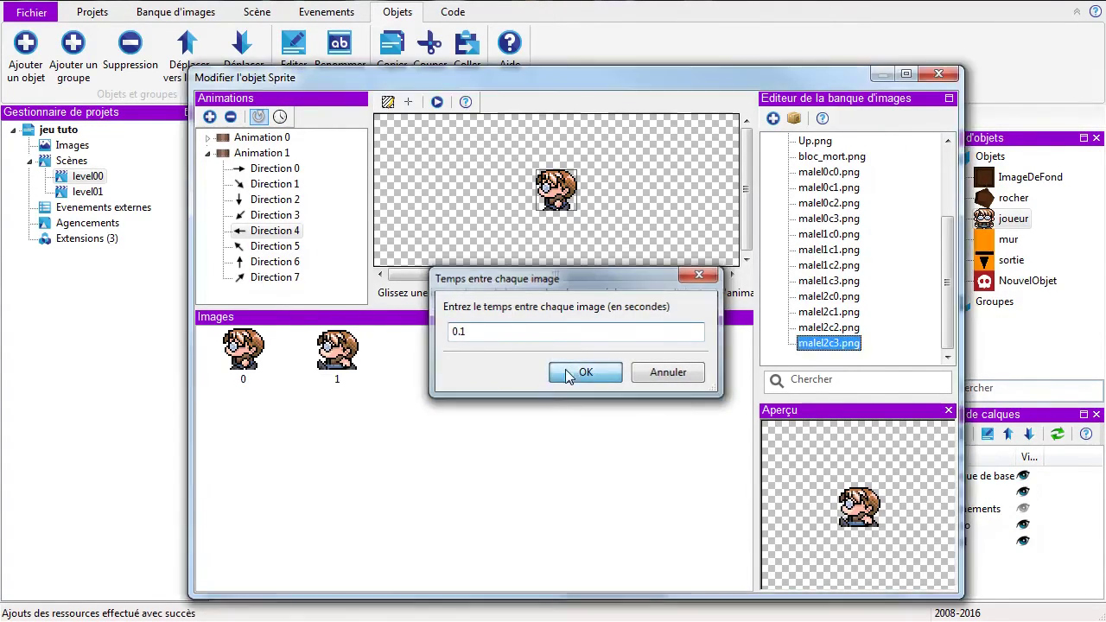
pyautogui.click(573, 372)
pyautogui.click(437, 102)
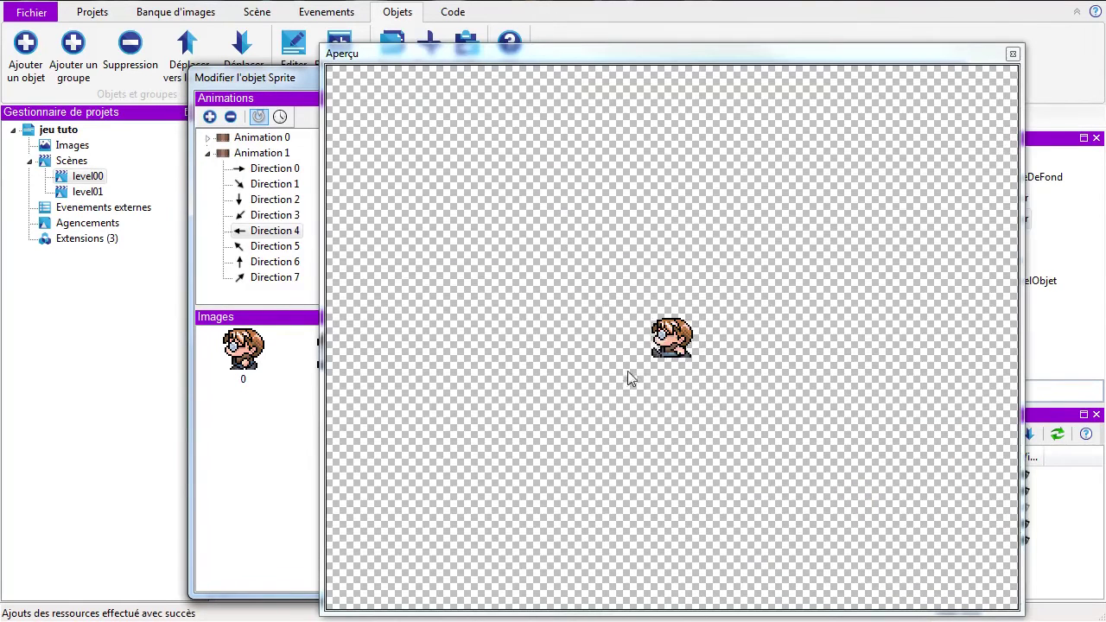
pyautogui.click(1013, 54)
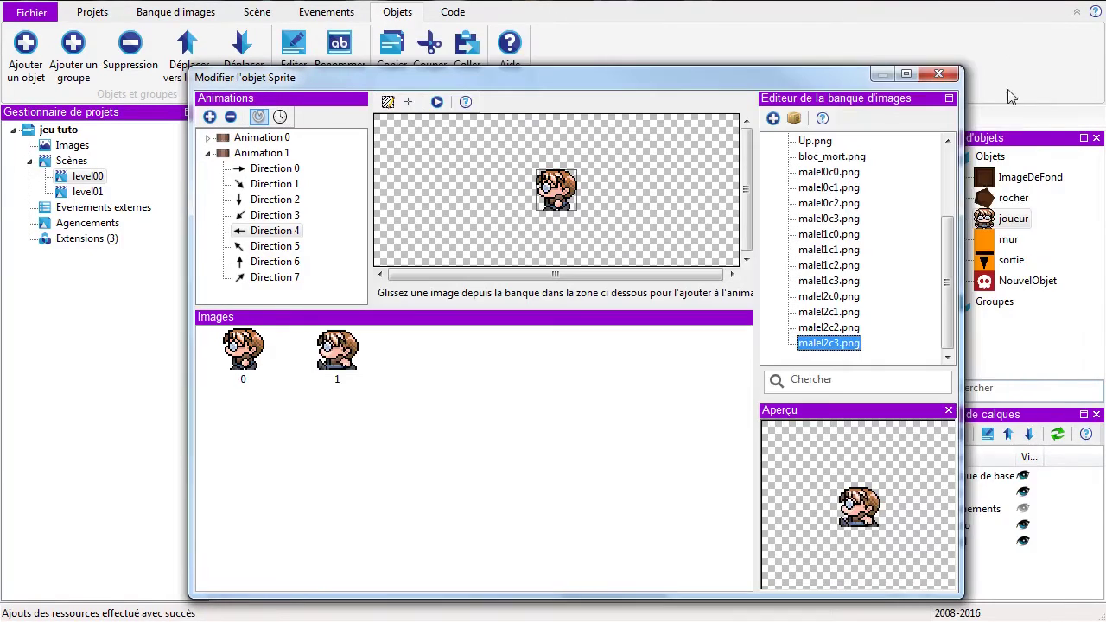
# Step: Add malel0c0.png and malel2c0.png as the images for Direction 5 of Animation 1
pyautogui.click(277, 247)
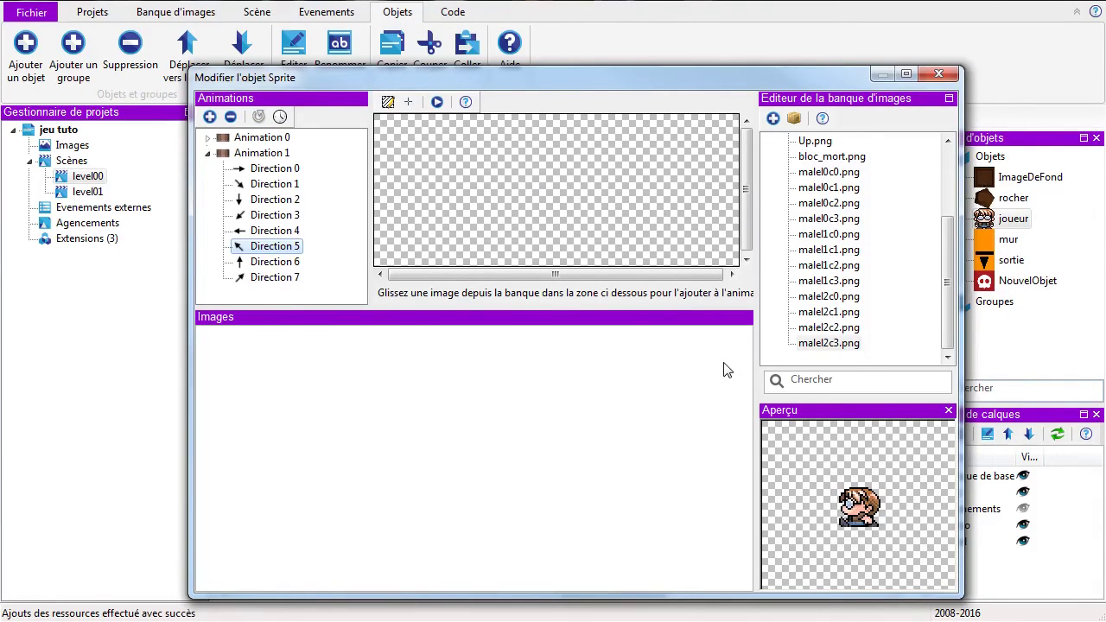
pyautogui.click(835, 173)
pyautogui.moveTo(839, 179); pyautogui.dragTo(417, 395)
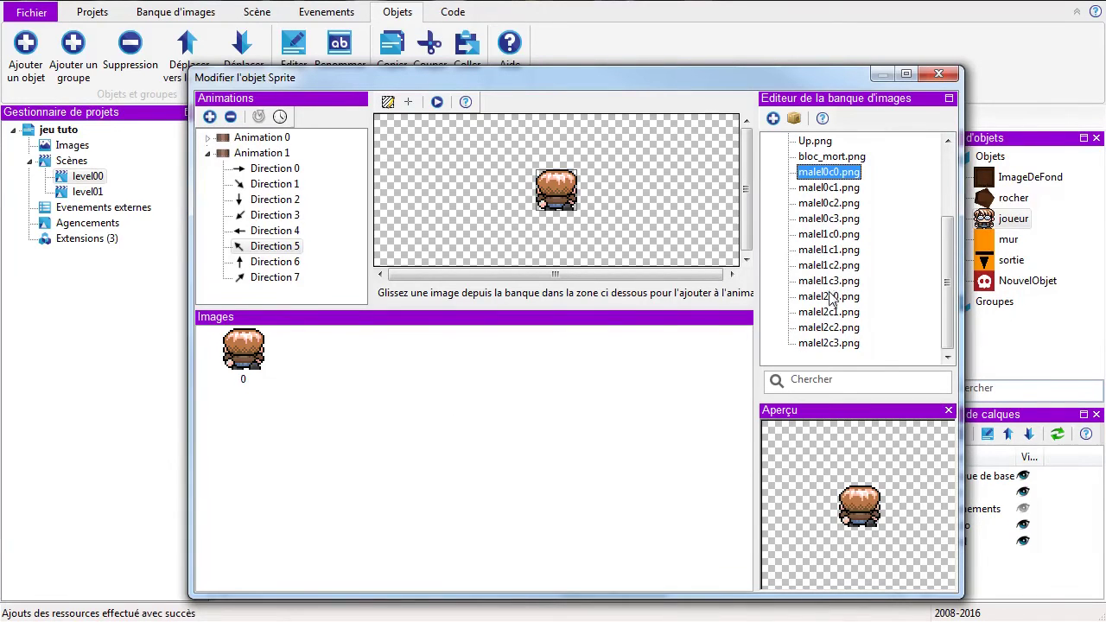
pyautogui.moveTo(828, 296); pyautogui.dragTo(482, 395)
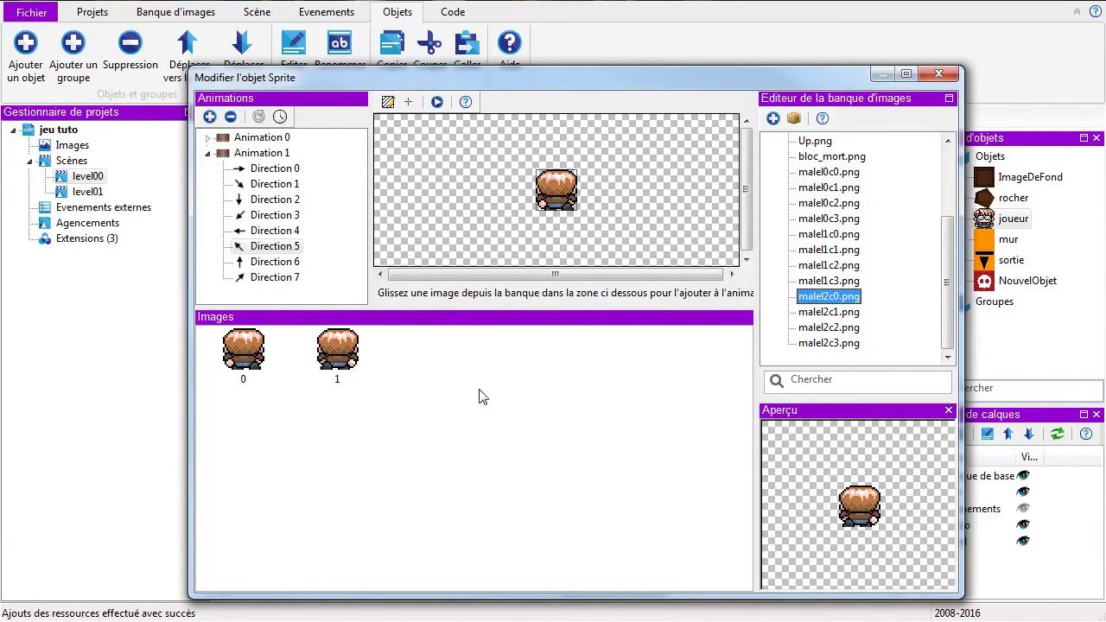
# Step: Loop Direction 5 of Animation 1 with 0.1 seconds between images
pyautogui.click(280, 117)
pyautogui.write('0.1')
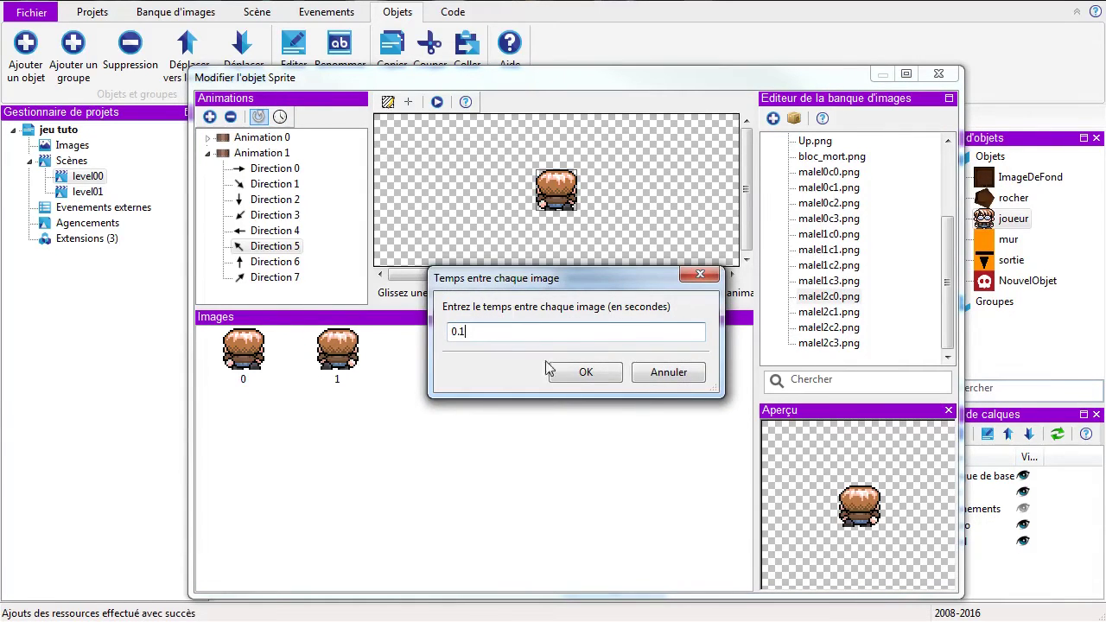
pyautogui.click(571, 373)
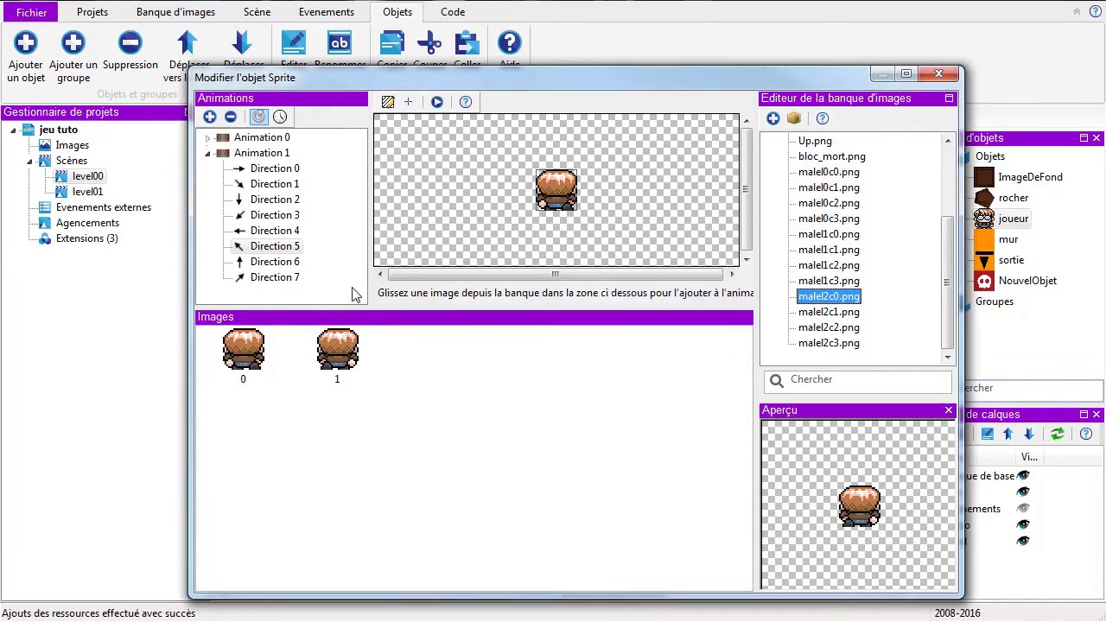
# Step: Add malel0c0.png and malel2c0.png as the images for Direction 6 of Animation 1
pyautogui.click(275, 262)
pyautogui.moveTo(824, 177); pyautogui.dragTo(484, 402)
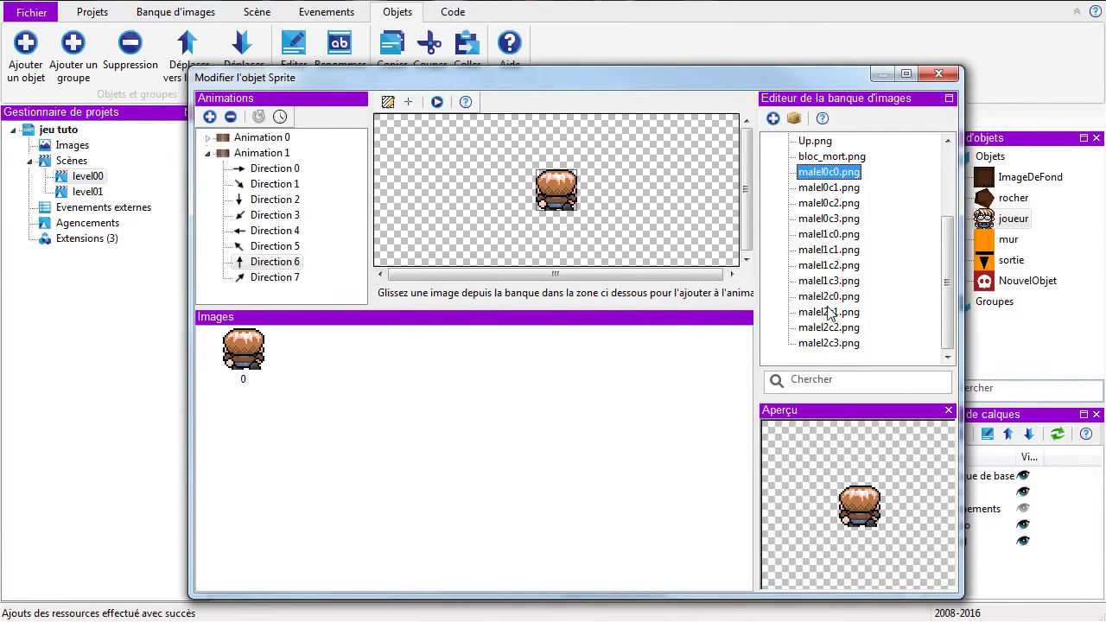
pyautogui.click(826, 343)
pyautogui.click(842, 328)
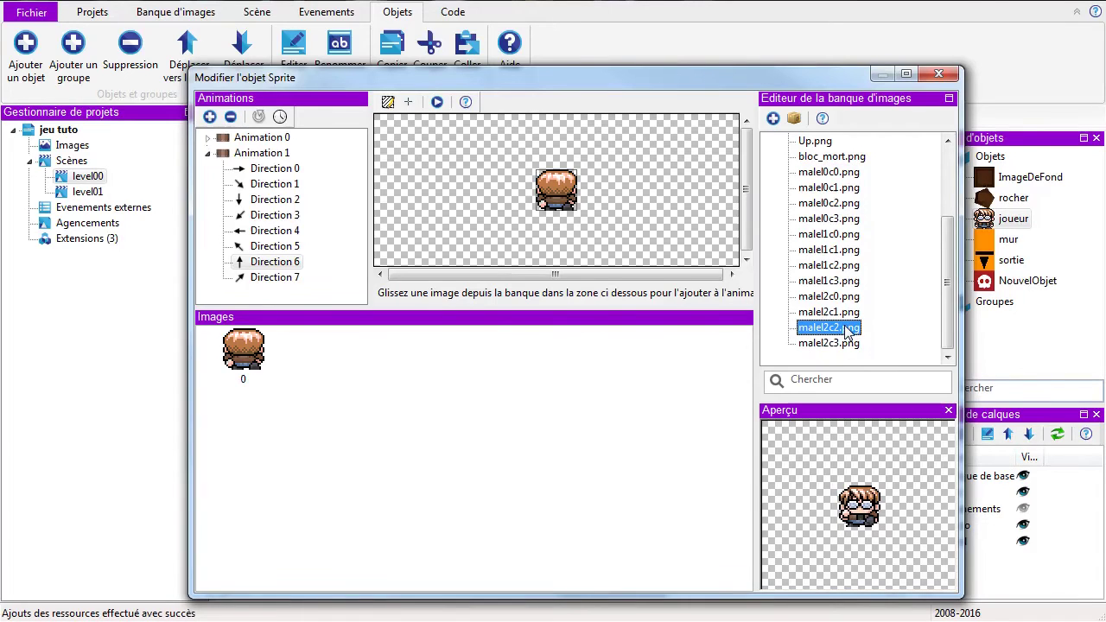
pyautogui.click(848, 313)
pyautogui.click(847, 299)
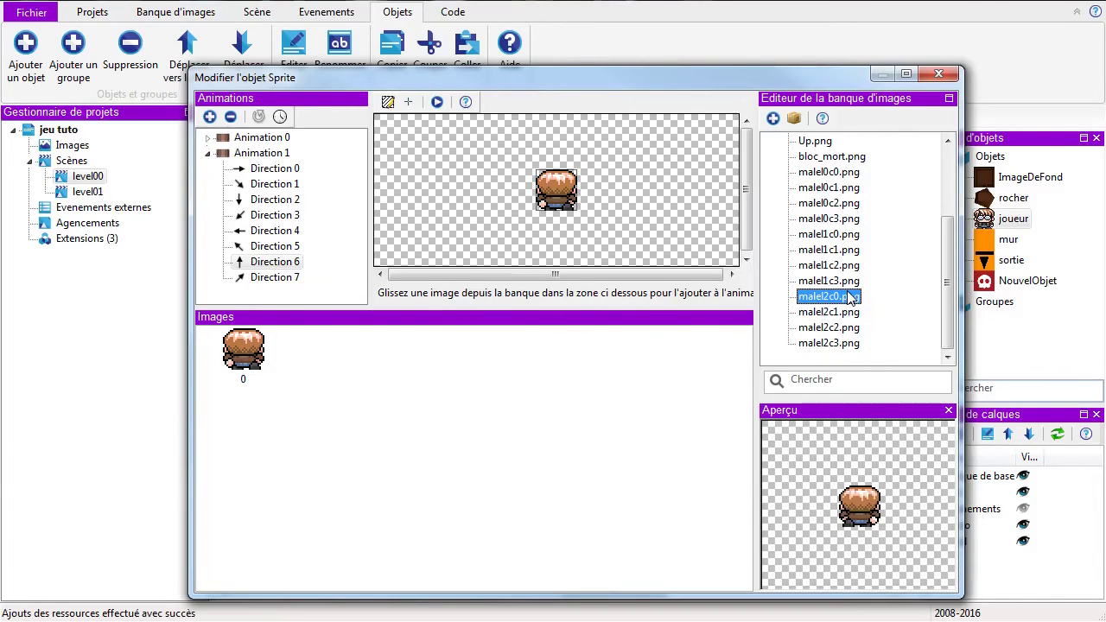
pyautogui.moveTo(827, 303); pyautogui.dragTo(444, 396)
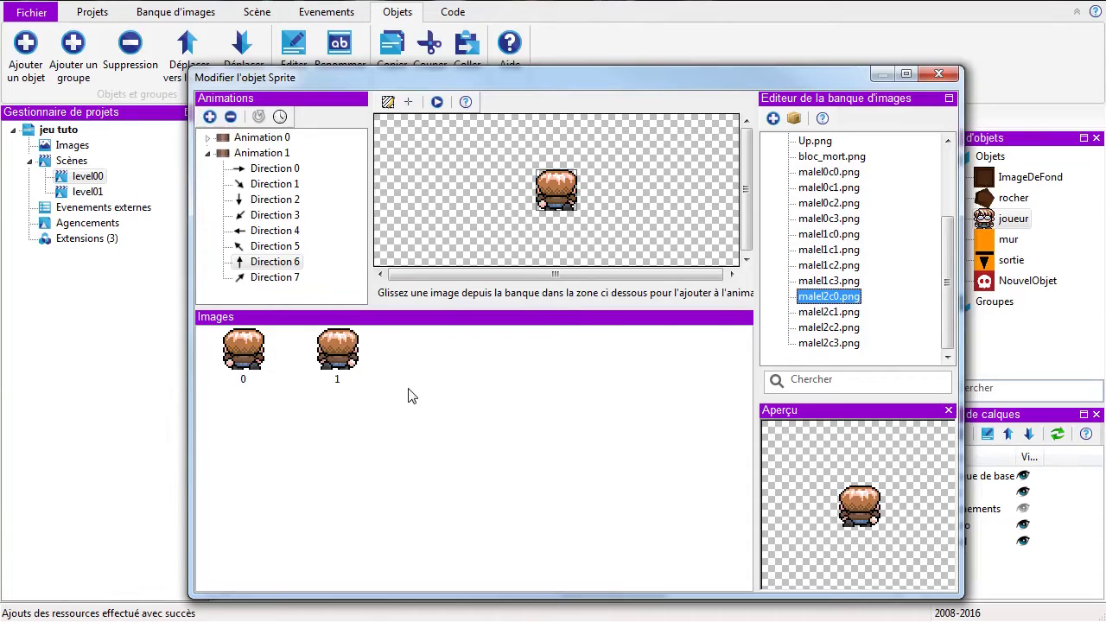
# Step: Loop Direction 6 of Animation 1 with 0.1 seconds between images
pyautogui.click(260, 117)
pyautogui.click(280, 117)
pyautogui.write('0.1')
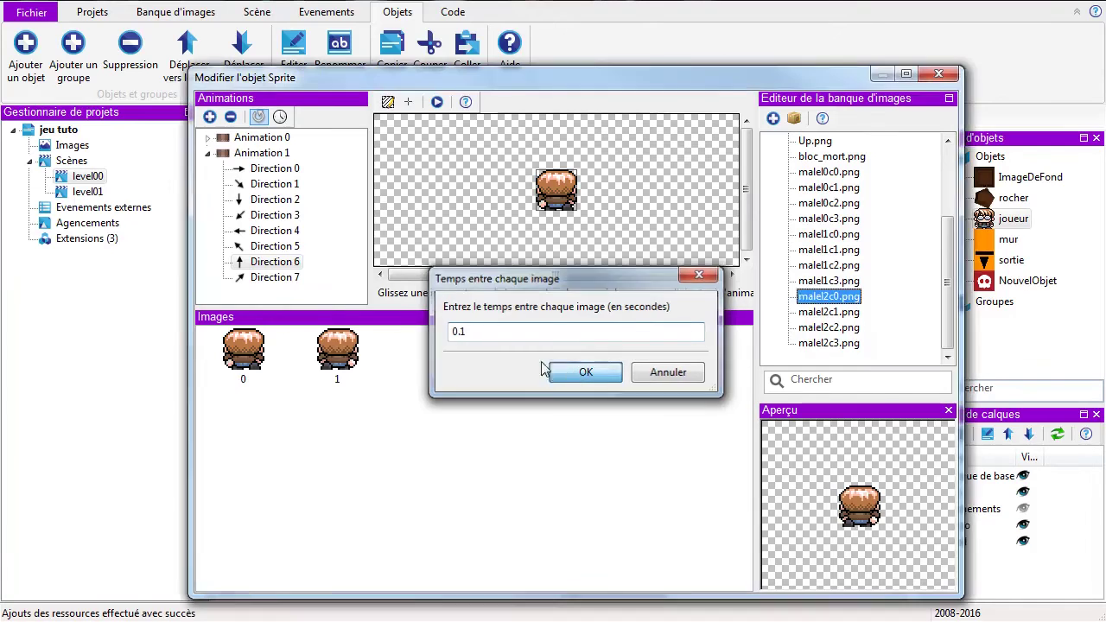
pyautogui.click(583, 372)
# Step: Add malel0c0.png and malel2c0.png as the images for Direction 7 of Animation 1
pyautogui.click(274, 277)
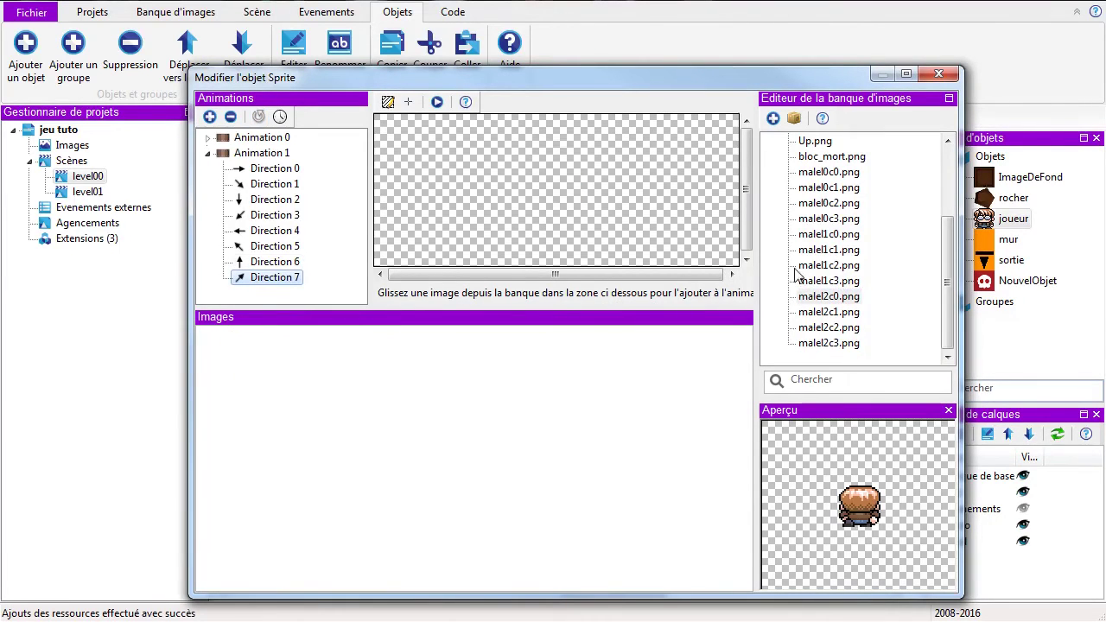
pyautogui.moveTo(819, 173); pyautogui.dragTo(585, 371)
pyautogui.moveTo(840, 300); pyautogui.dragTo(452, 395)
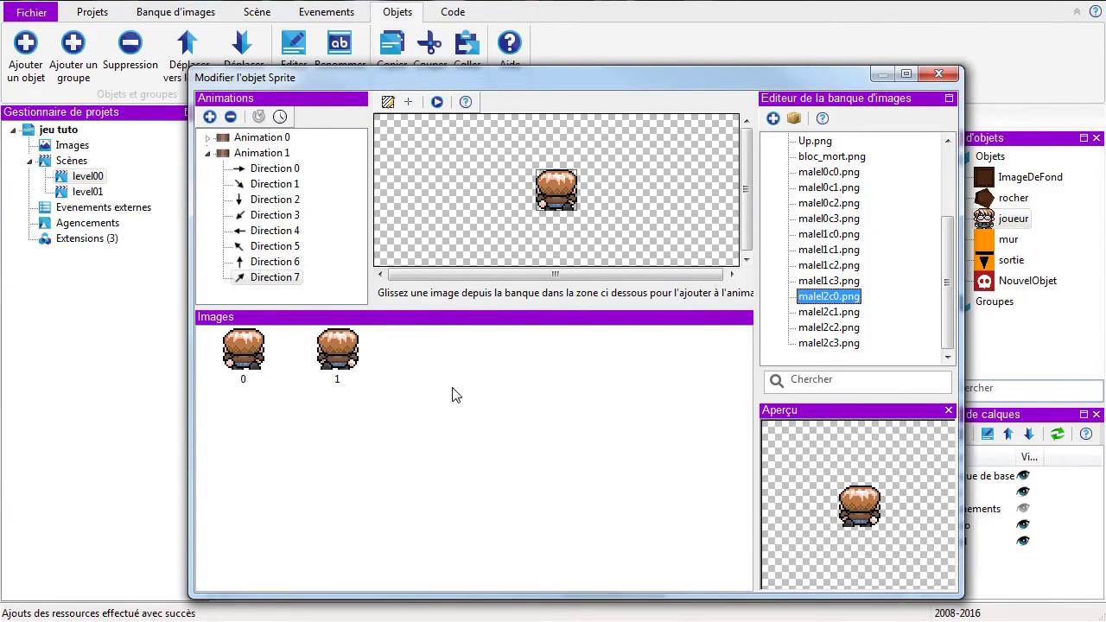
# Step: Loop Direction 7 of Animation 1 with 0.1 seconds between images
pyautogui.click(279, 117)
pyautogui.write('0.1')
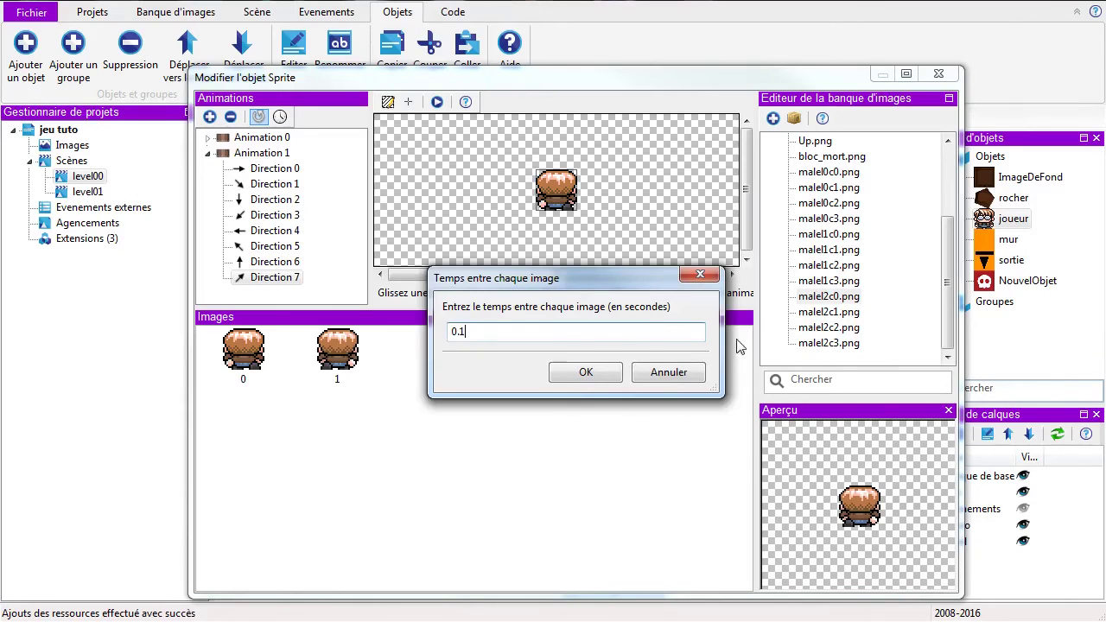
pyautogui.click(586, 373)
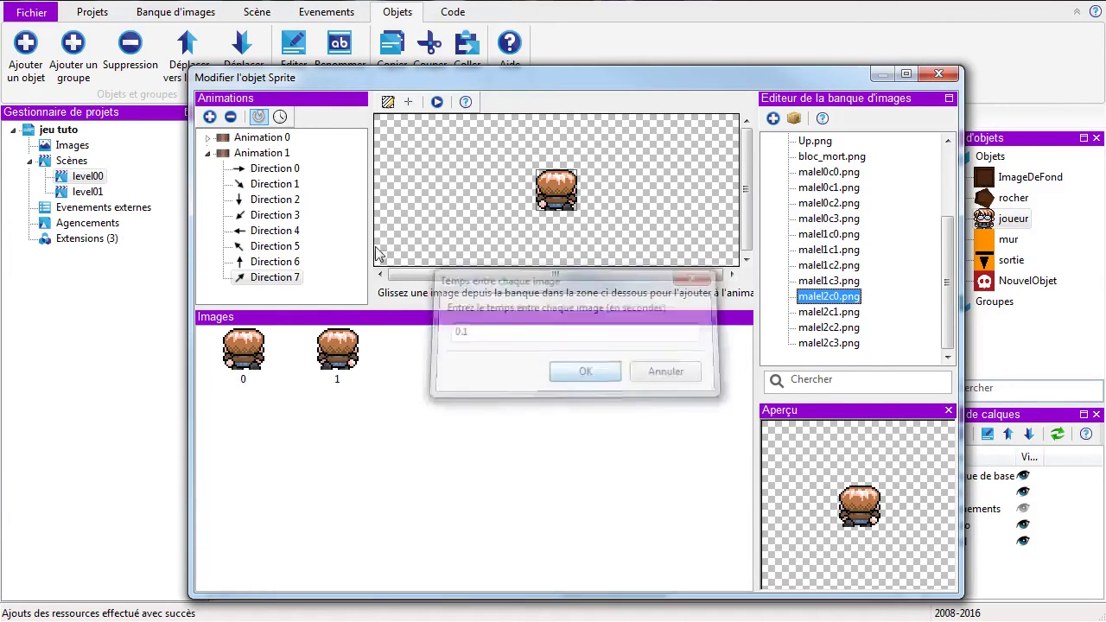
# Step: Compare the images of Animation 0 and Animation 1, and close the joueur sprite editor
pyautogui.click(255, 142)
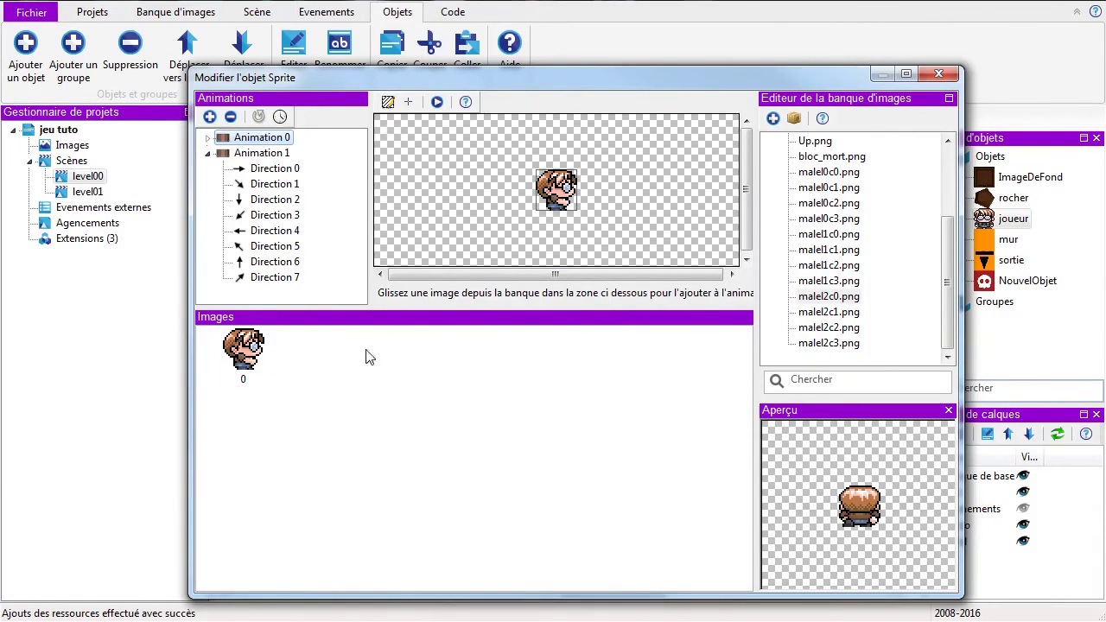
pyautogui.click(259, 154)
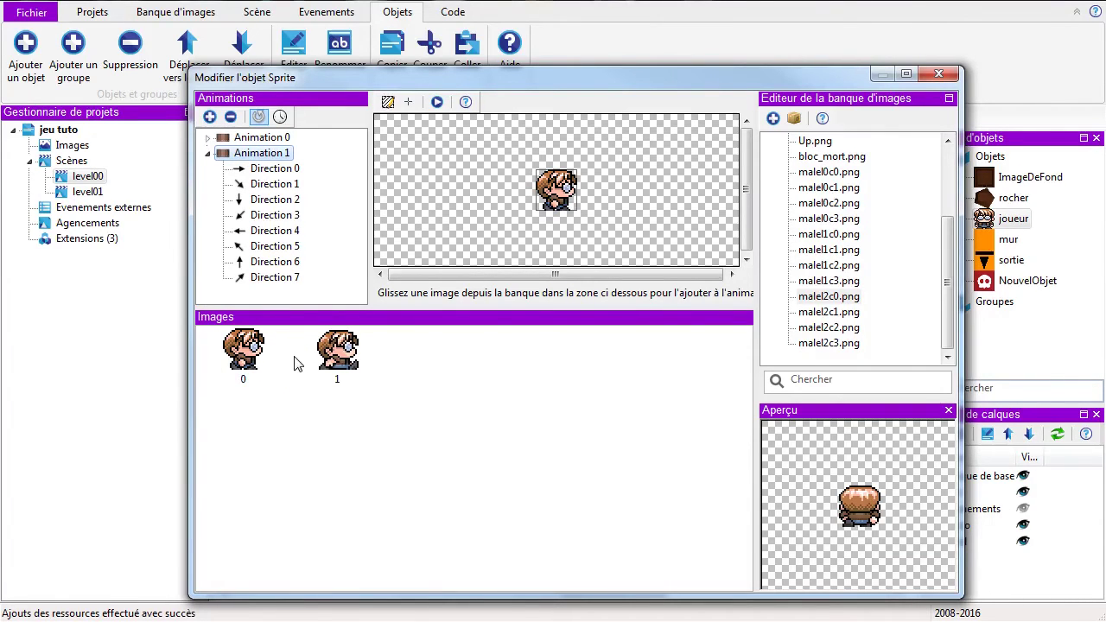
pyautogui.click(939, 74)
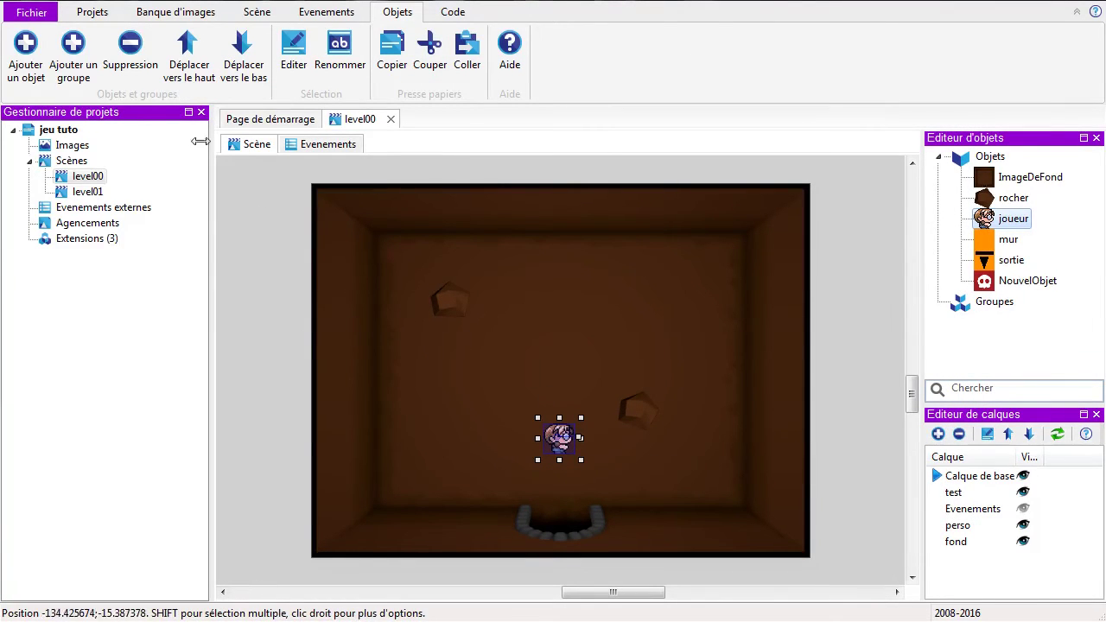
# Step: Preview the level00 scene, walk the player up, down, left and right to check its sprites, and stop the preview
pyautogui.click(245, 12)
pyautogui.click(64, 43)
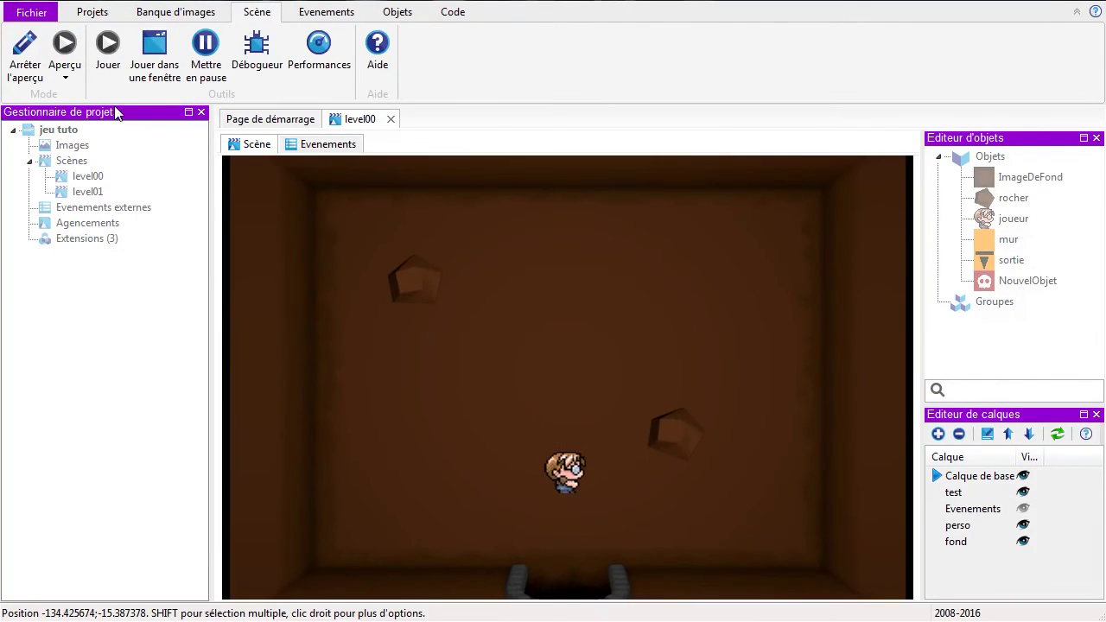
pyautogui.press('Up')
pyautogui.press('Down')
pyautogui.press('Left')
pyautogui.press('Right')
pyautogui.press('Down')
pyautogui.press('Up')
pyautogui.press('Up')
pyautogui.press('Right')
pyautogui.press('Left')
pyautogui.press('Left')
pyautogui.press('Down')
pyautogui.press('Right')
pyautogui.press('Up')
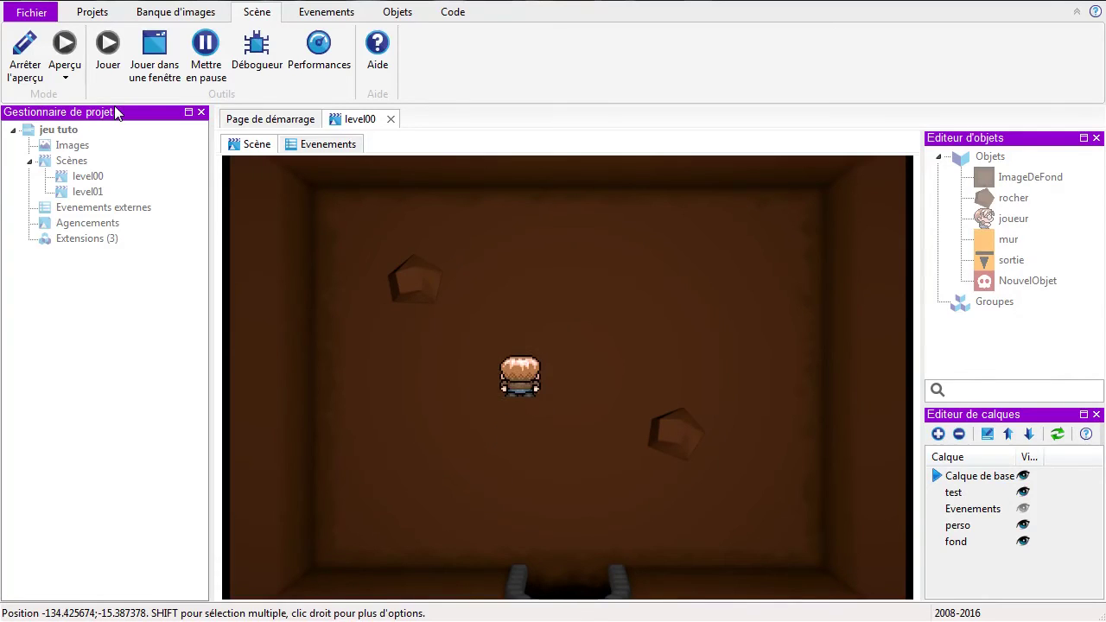
pyautogui.press('Up')
pyautogui.click(26, 76)
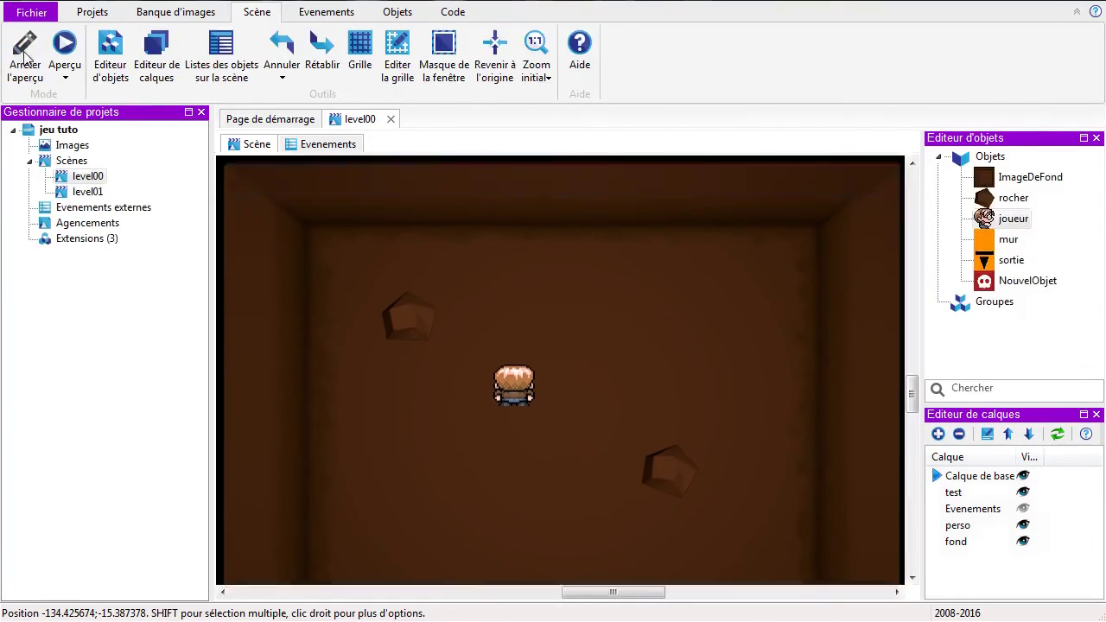
# Step: Open the events of level00 and view the properties of the hhsdfu group
pyautogui.click(327, 147)
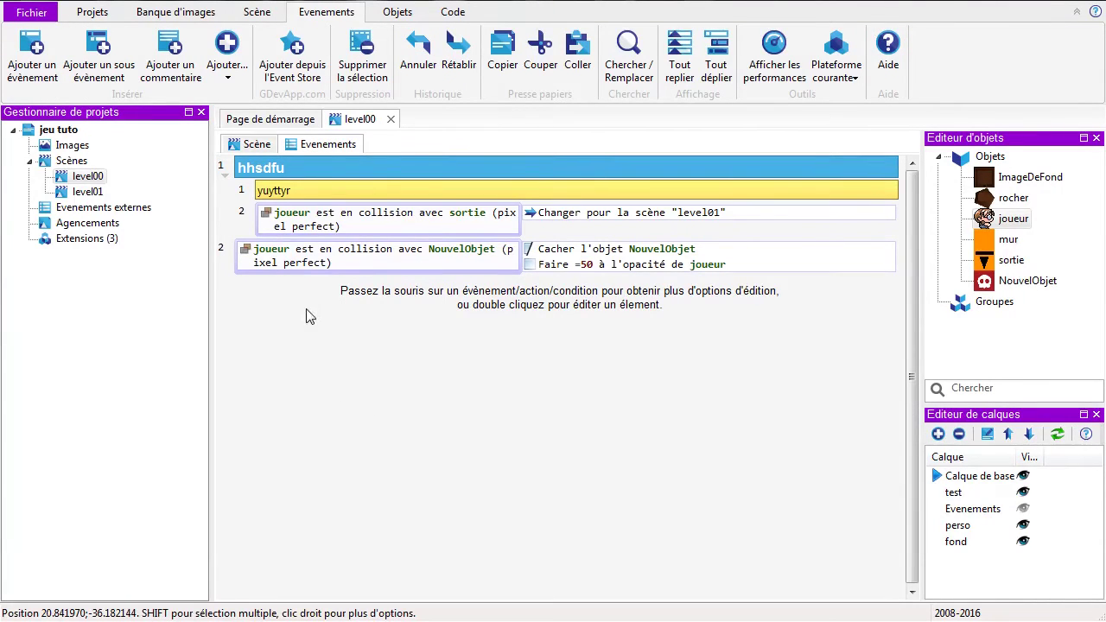
pyautogui.moveTo(270, 180)
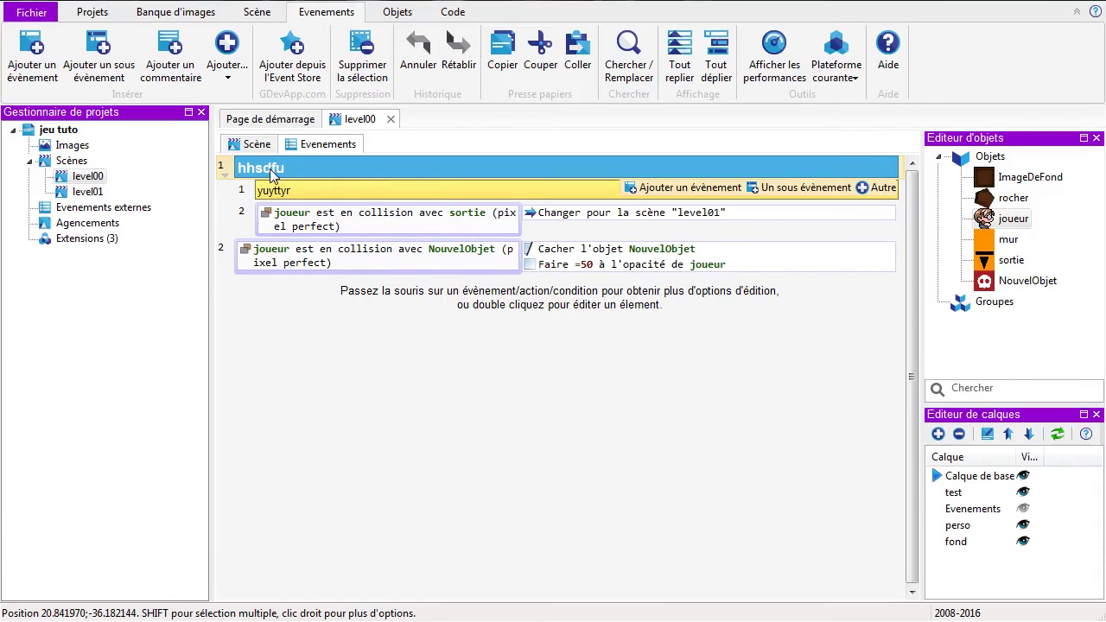
pyautogui.doubleClick(271, 174)
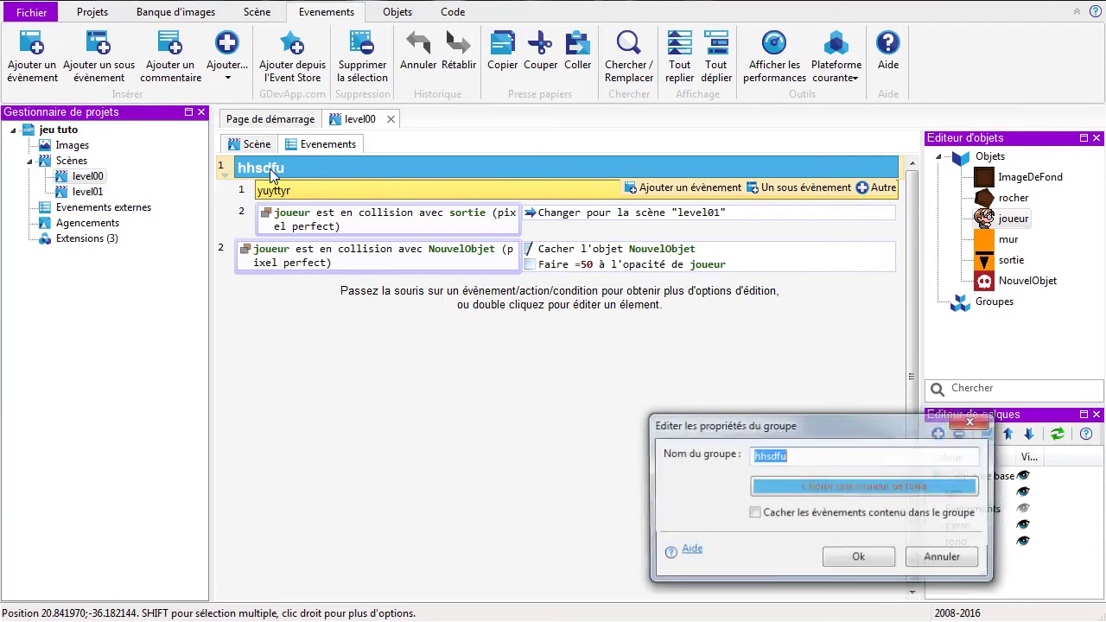
pyautogui.click(945, 561)
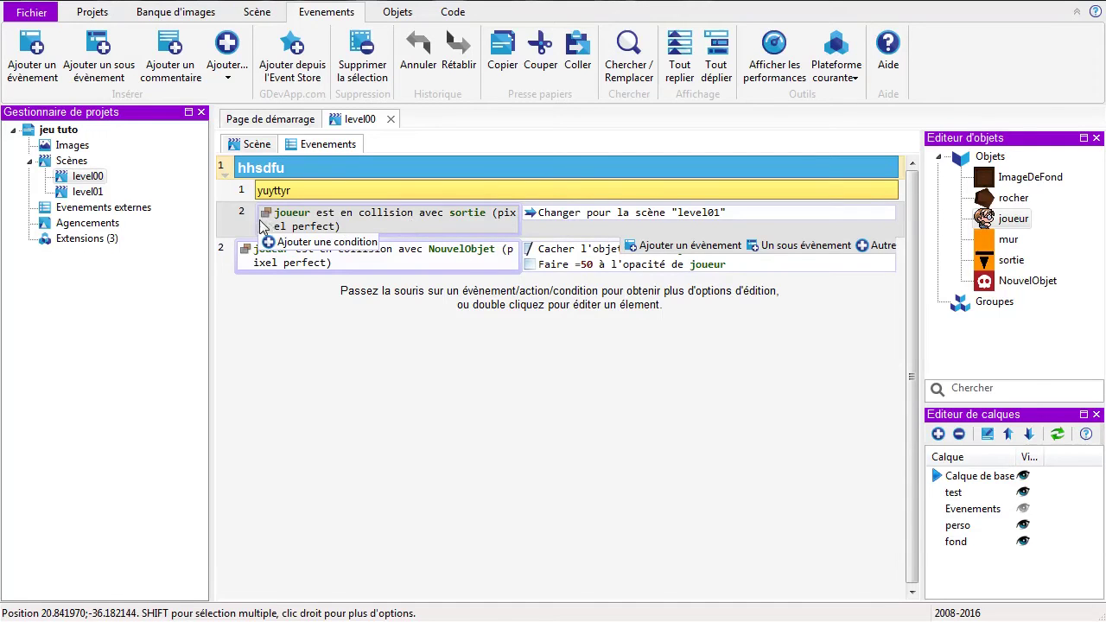
# Step: Delete both collision events and the hhsdfu group with its comment from level00's events
pyautogui.click(231, 268)
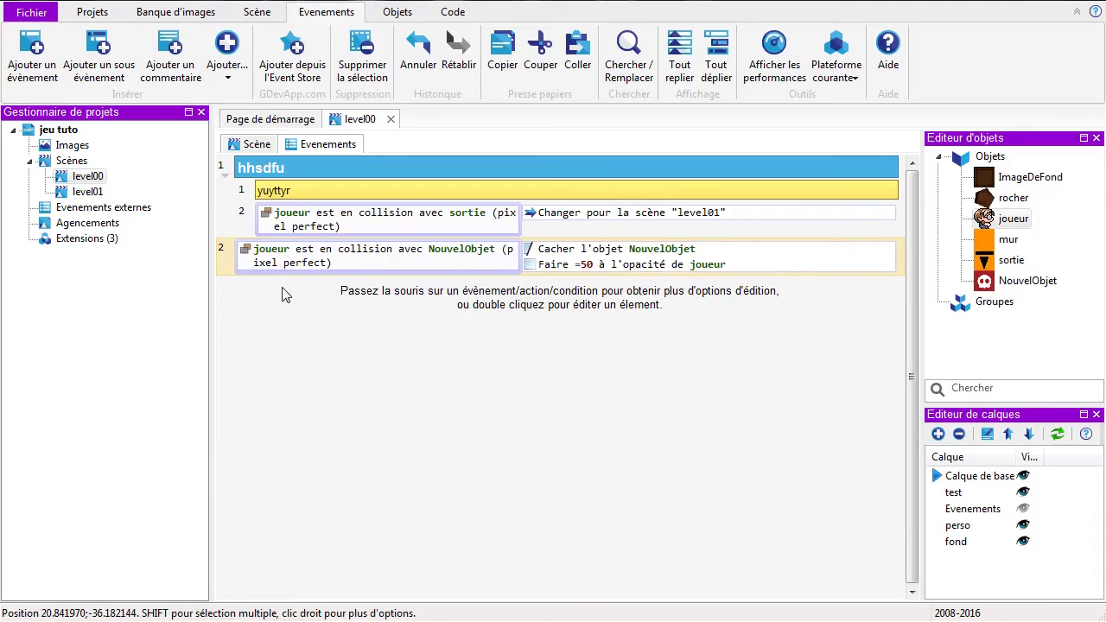
pyautogui.press('Delete')
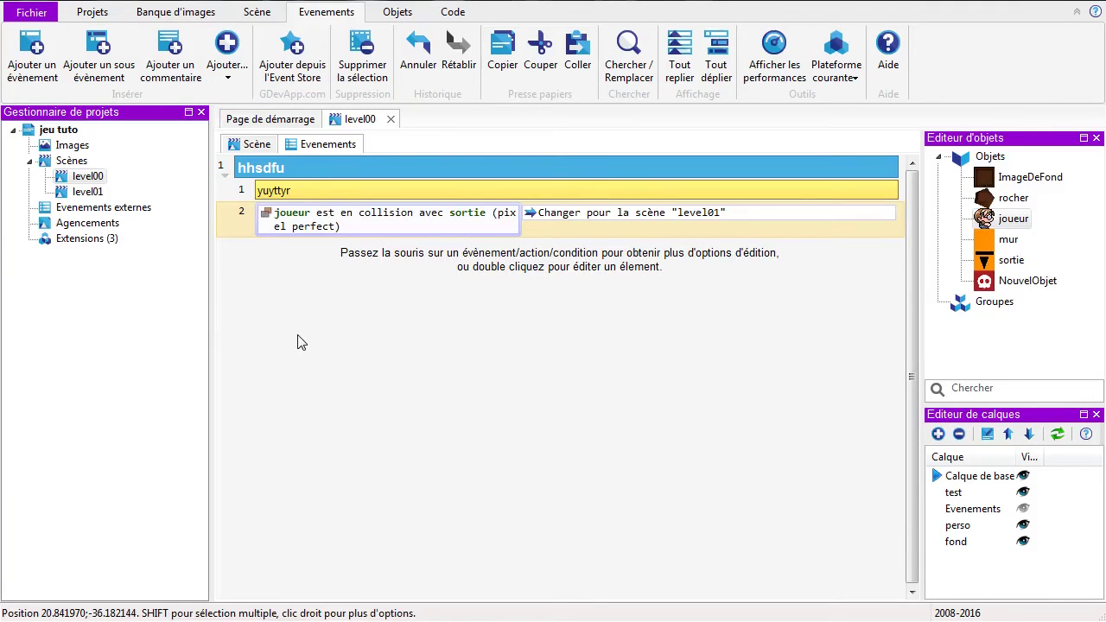
pyautogui.press('Delete')
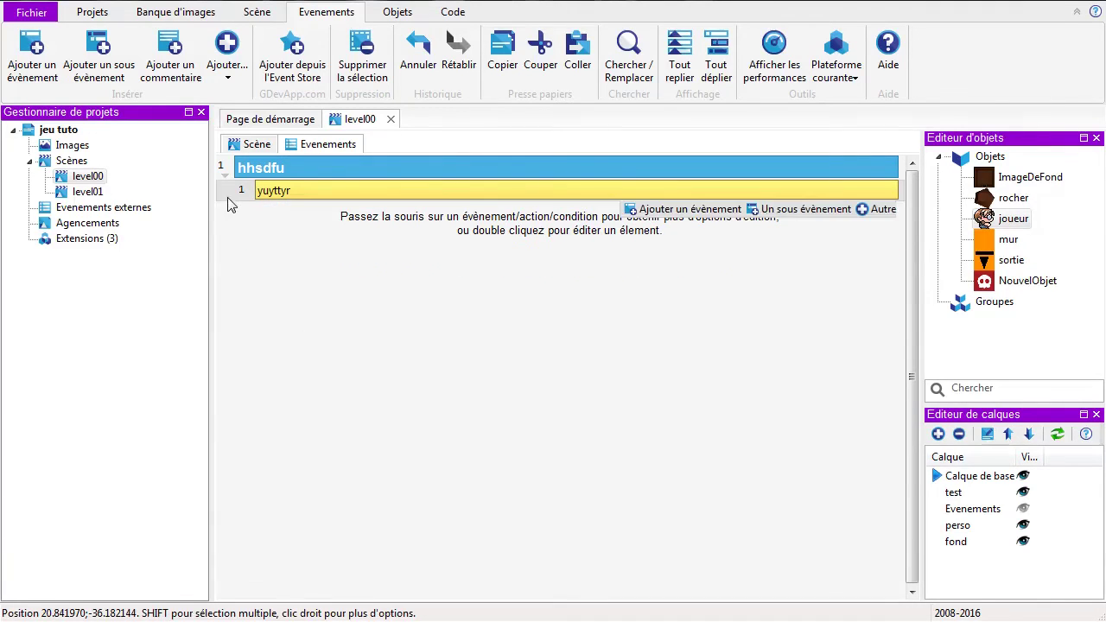
pyautogui.click(223, 173)
pyautogui.press('Delete')
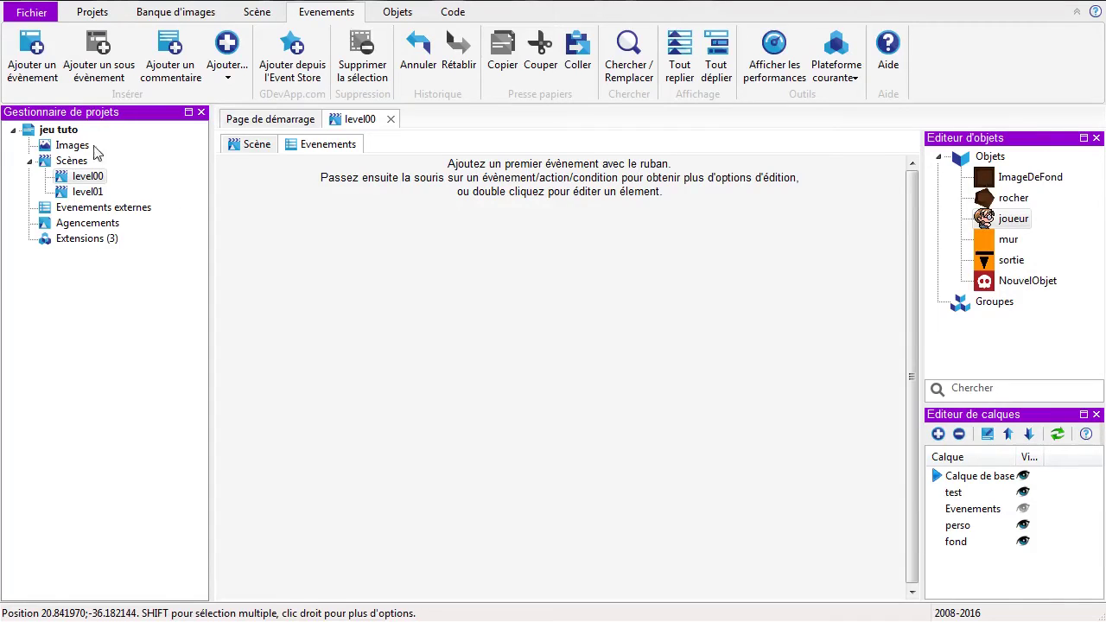
# Step: Add an event to level00 with the condition "Est entrain de bouger" for object joueur, using the TopDownMovement behavior
pyautogui.click(33, 53)
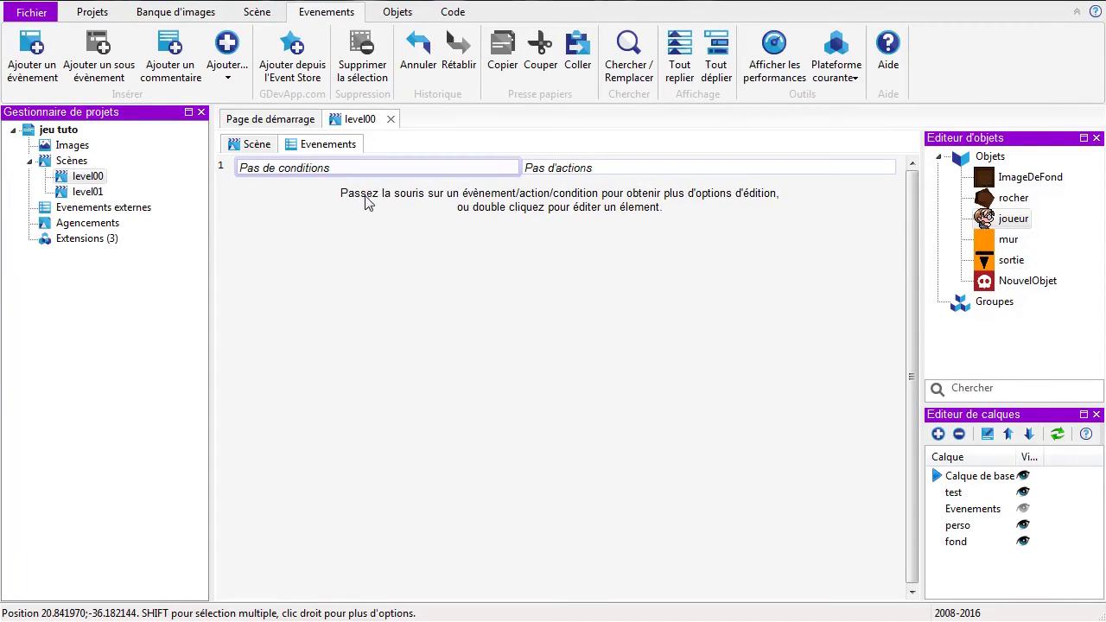
pyautogui.moveTo(306, 173)
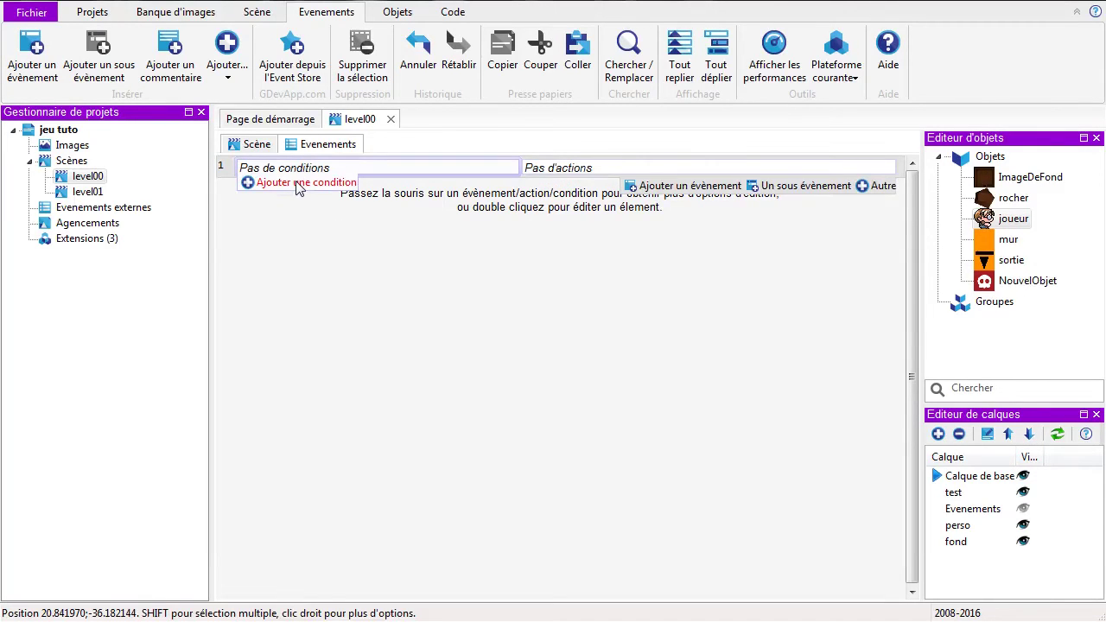
pyautogui.click(298, 183)
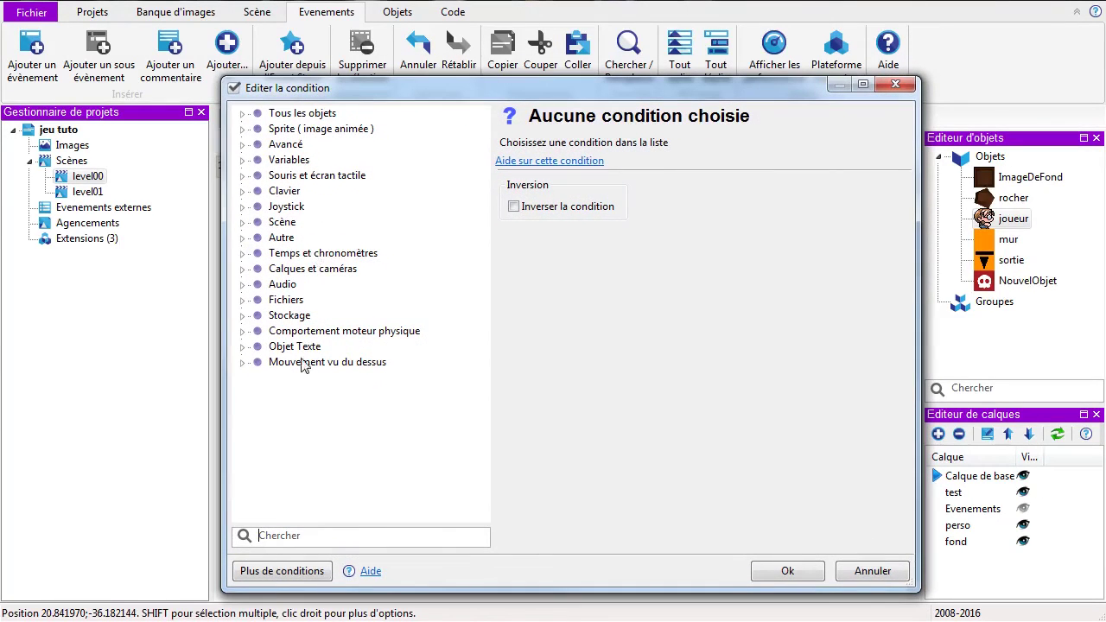
pyautogui.click(303, 363)
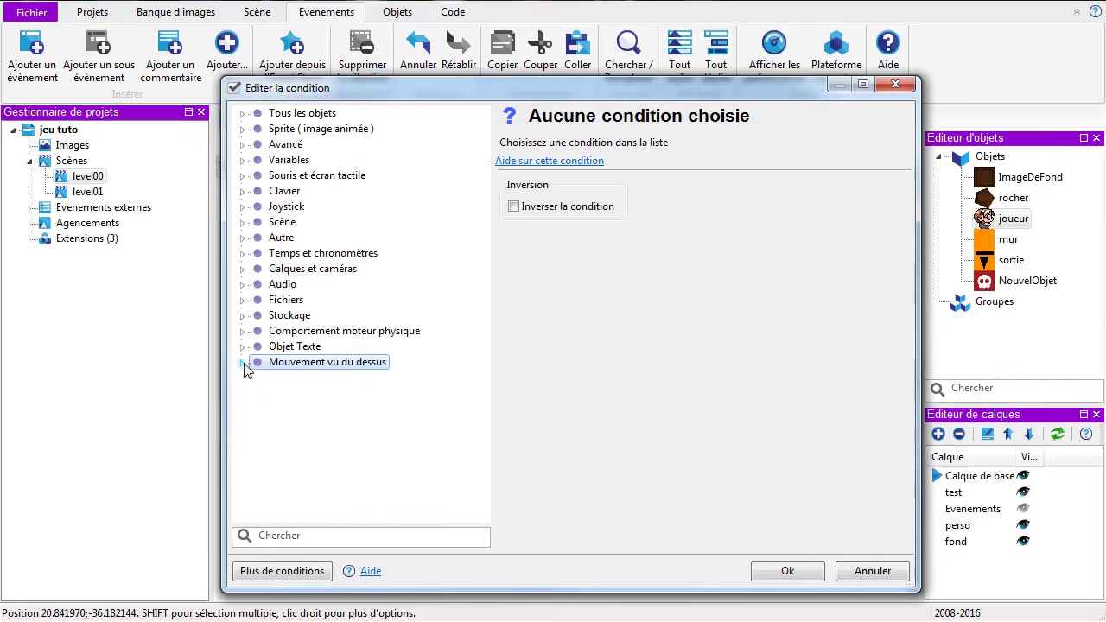
pyautogui.click(242, 363)
pyautogui.click(285, 396)
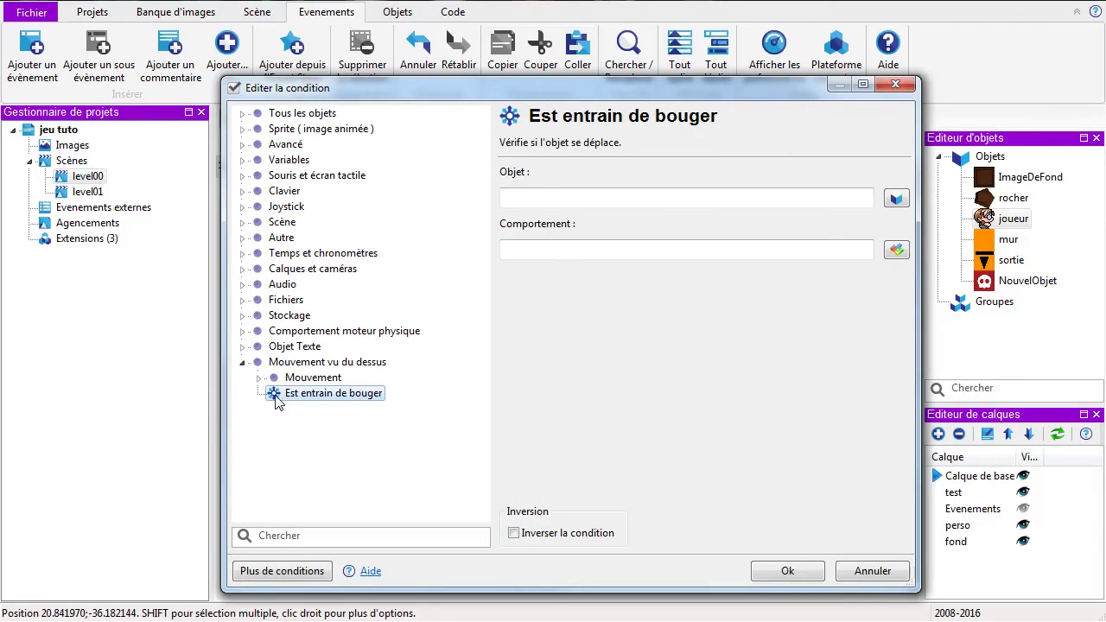
pyautogui.click(896, 200)
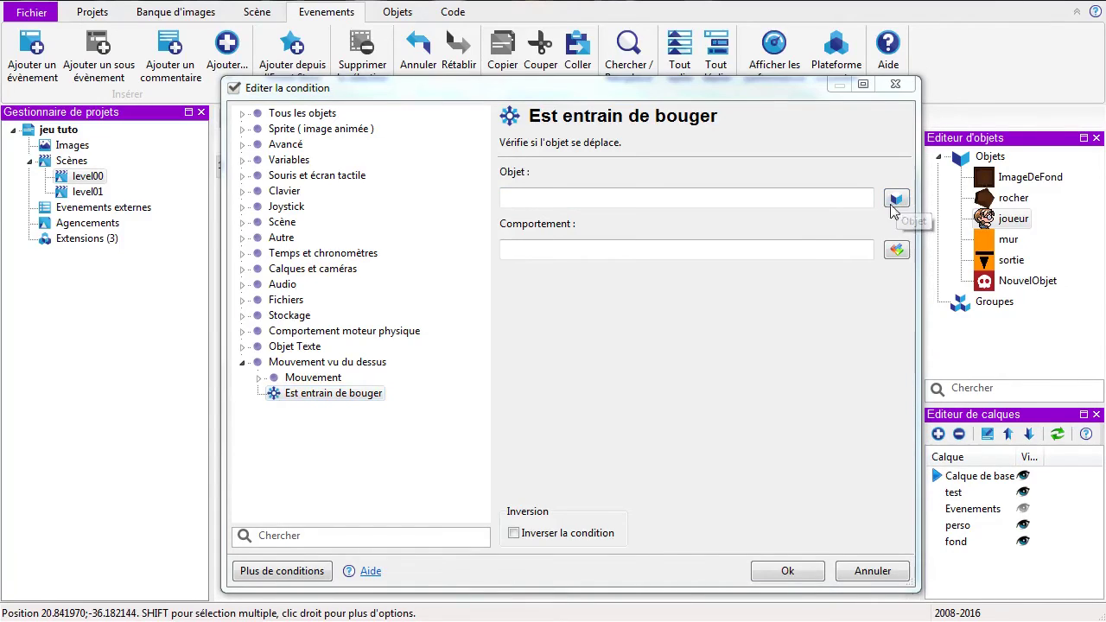
pyautogui.click(373, 239)
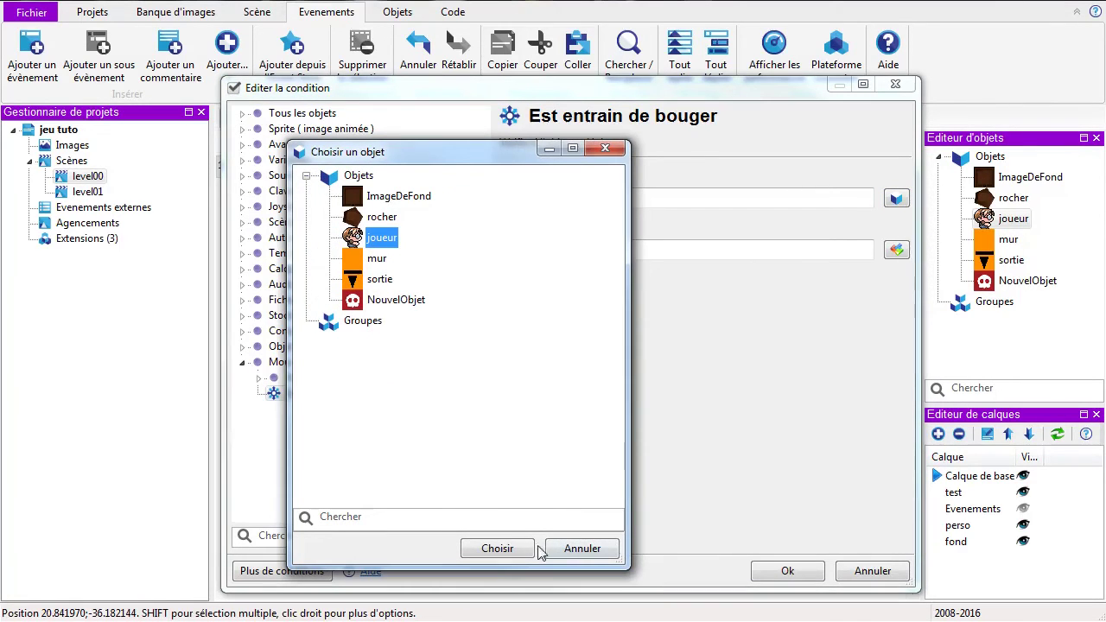
pyautogui.click(496, 548)
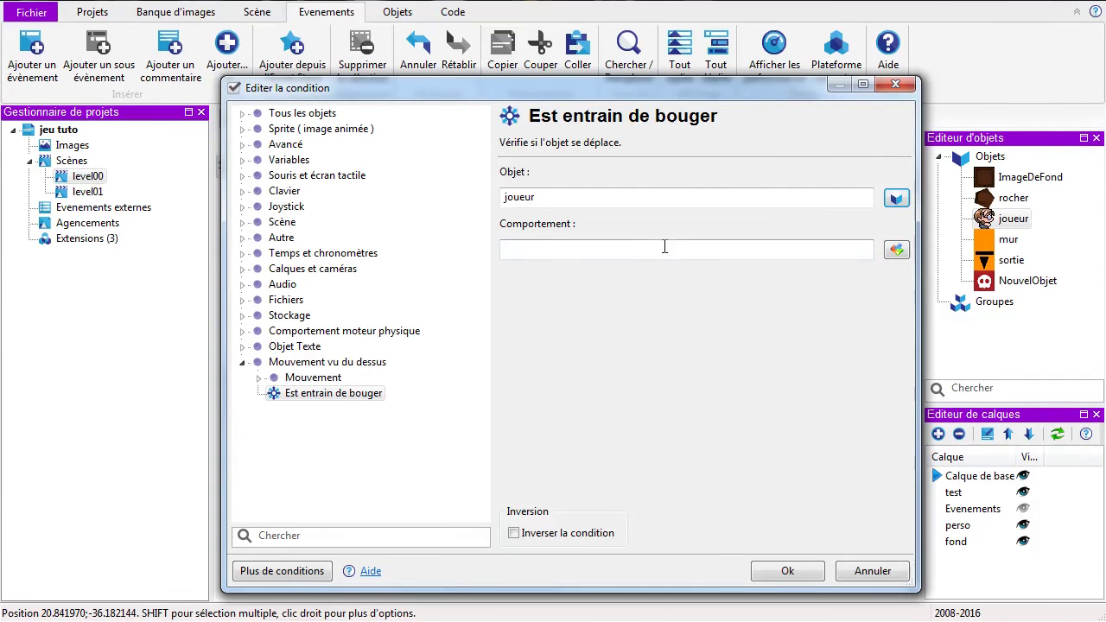
pyautogui.click(898, 249)
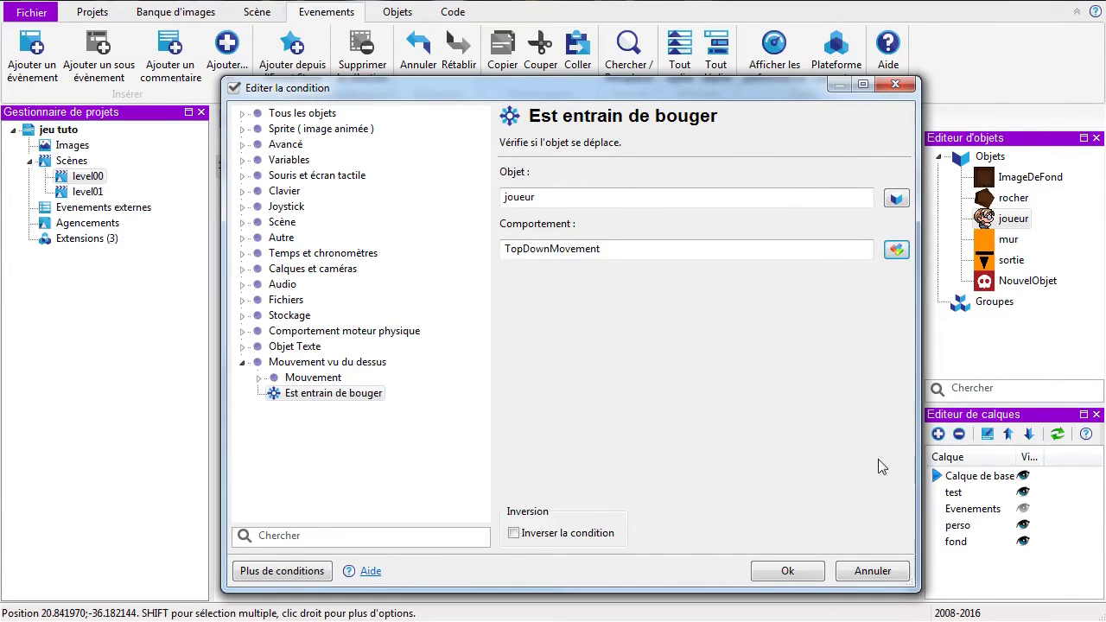
pyautogui.click(789, 575)
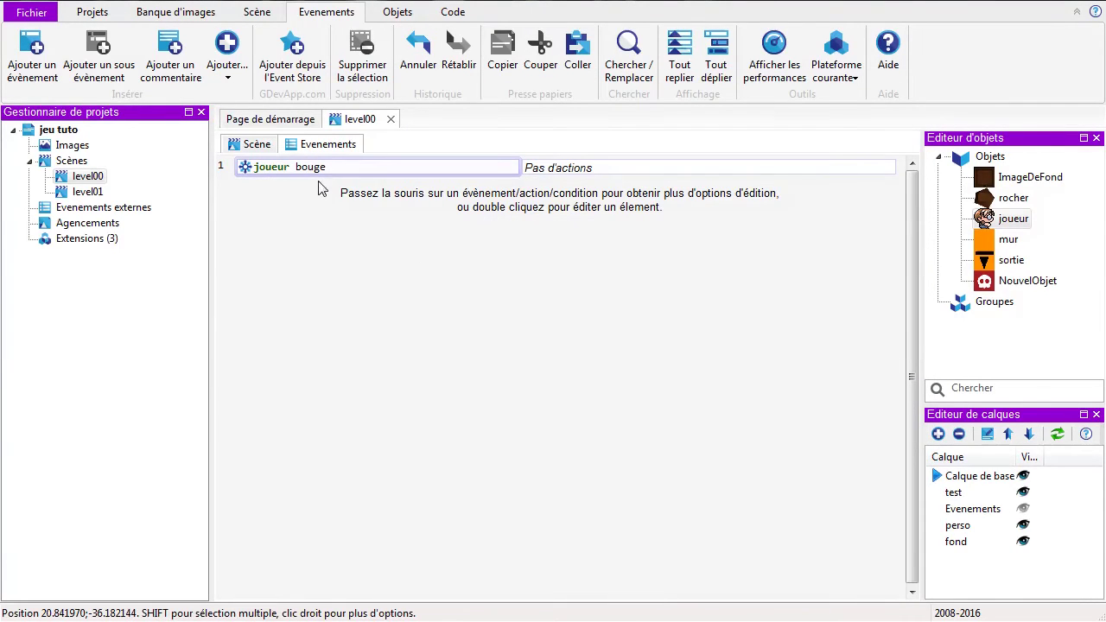
# Step: Add a "Changer l'animation" action to the joueur movement event that sets joueur's animation number to =1
pyautogui.moveTo(559, 173)
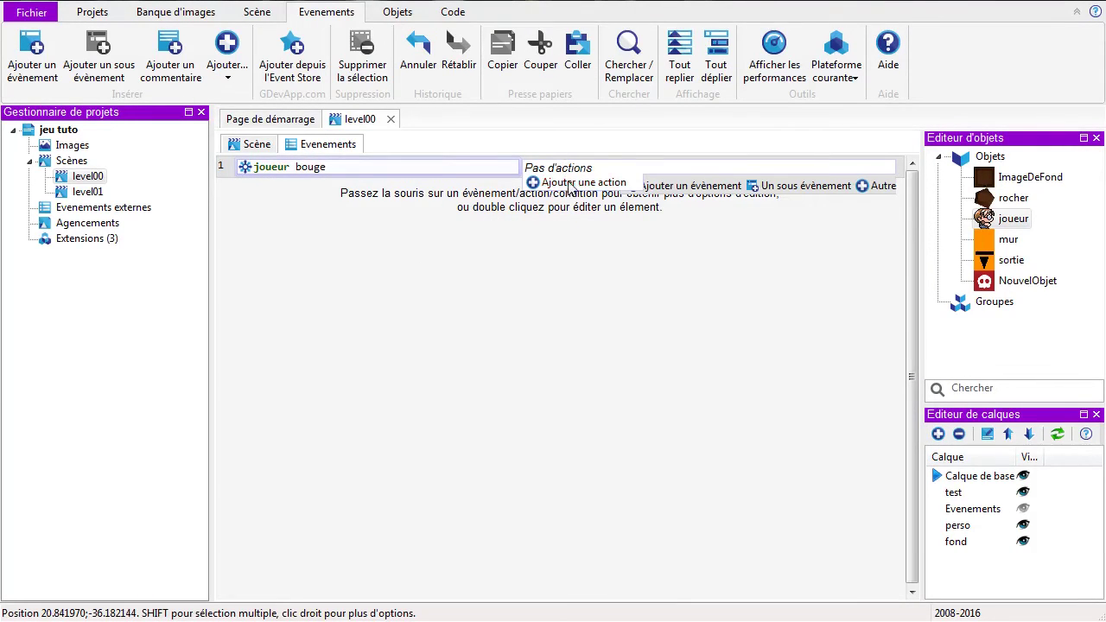
pyautogui.click(570, 183)
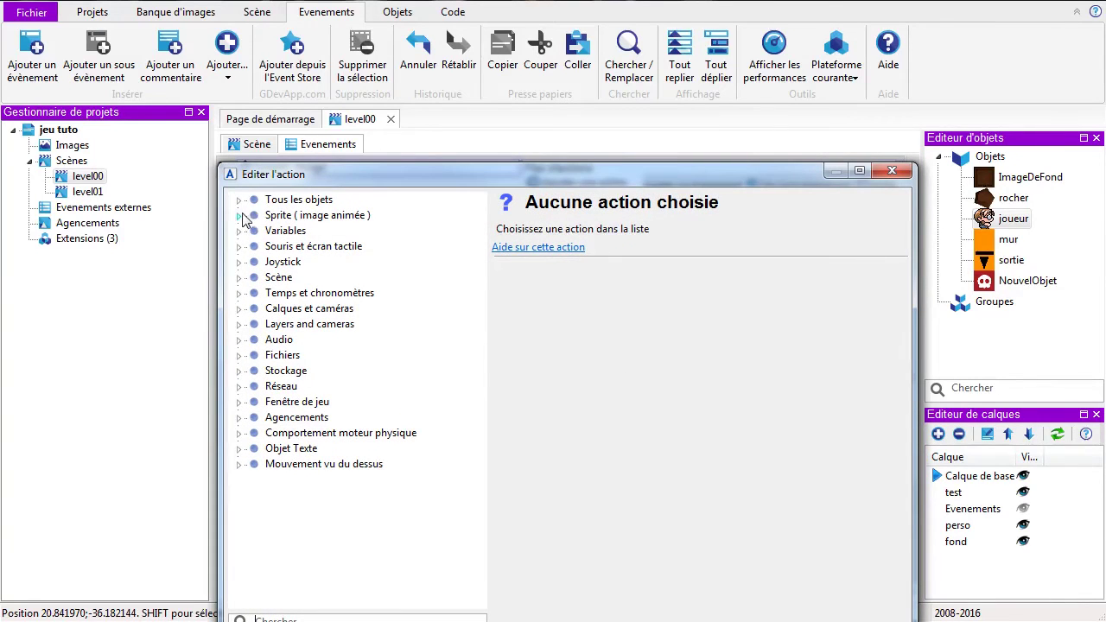
pyautogui.click(239, 215)
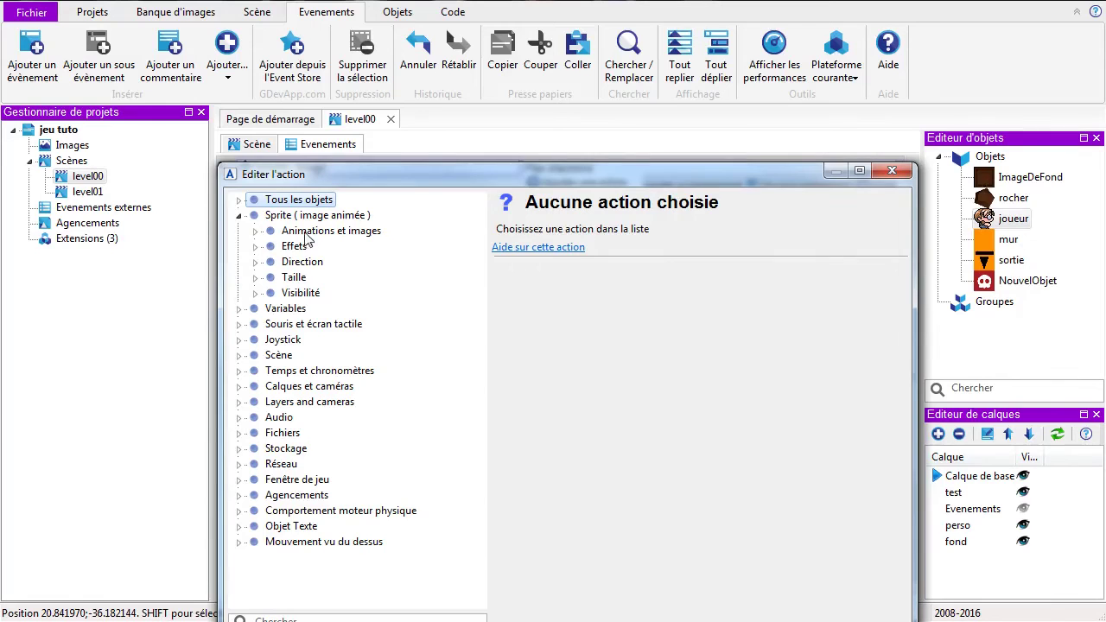
pyautogui.click(255, 232)
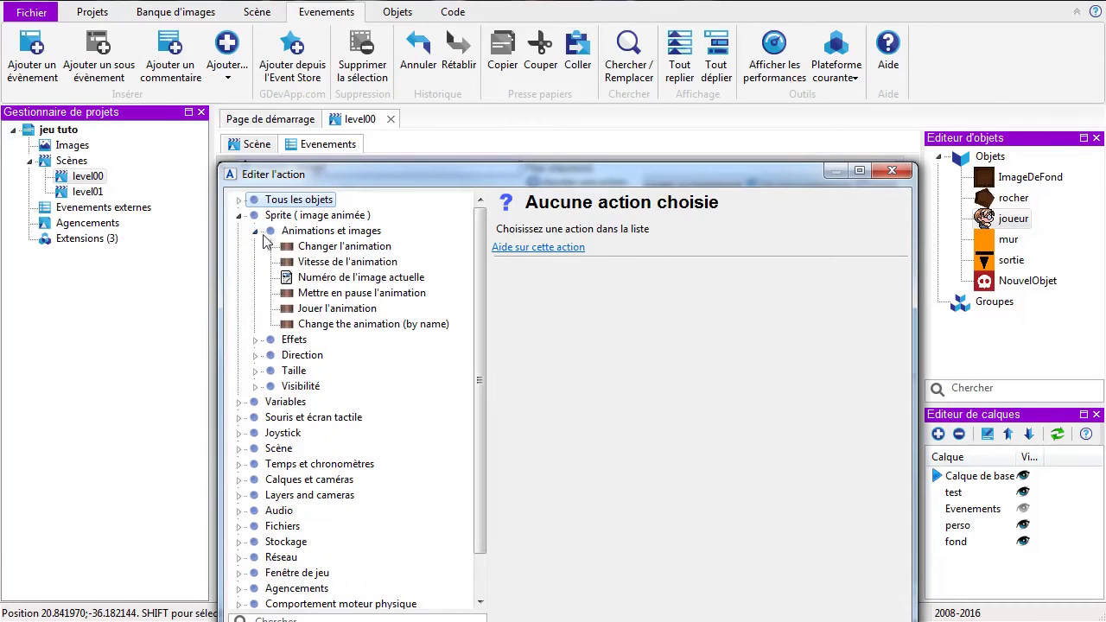
pyautogui.click(357, 248)
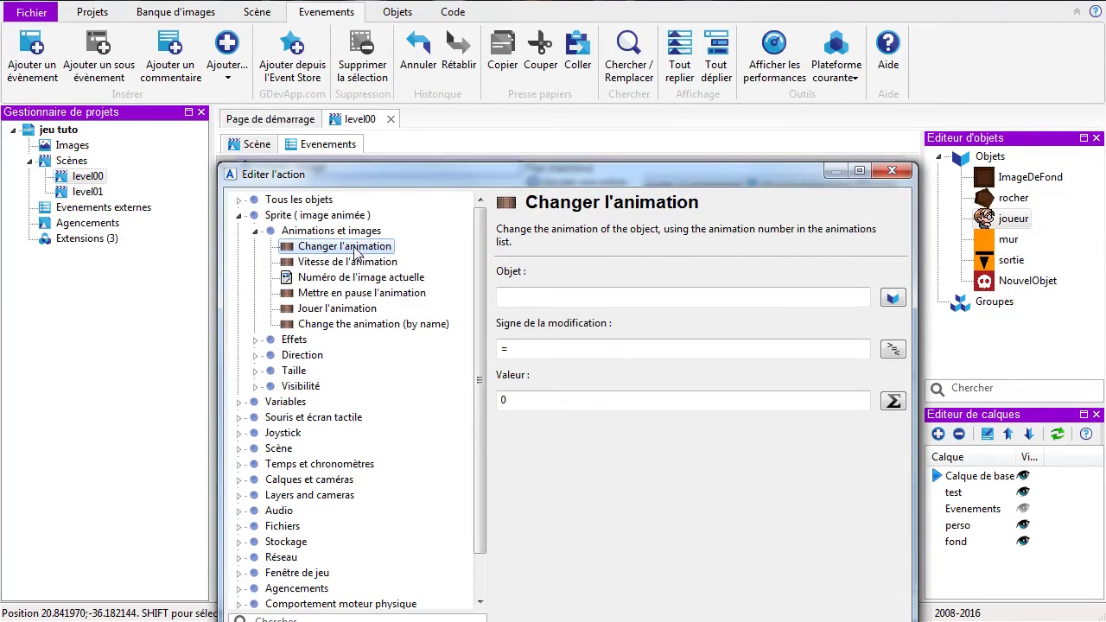
pyautogui.click(893, 297)
pyautogui.click(379, 325)
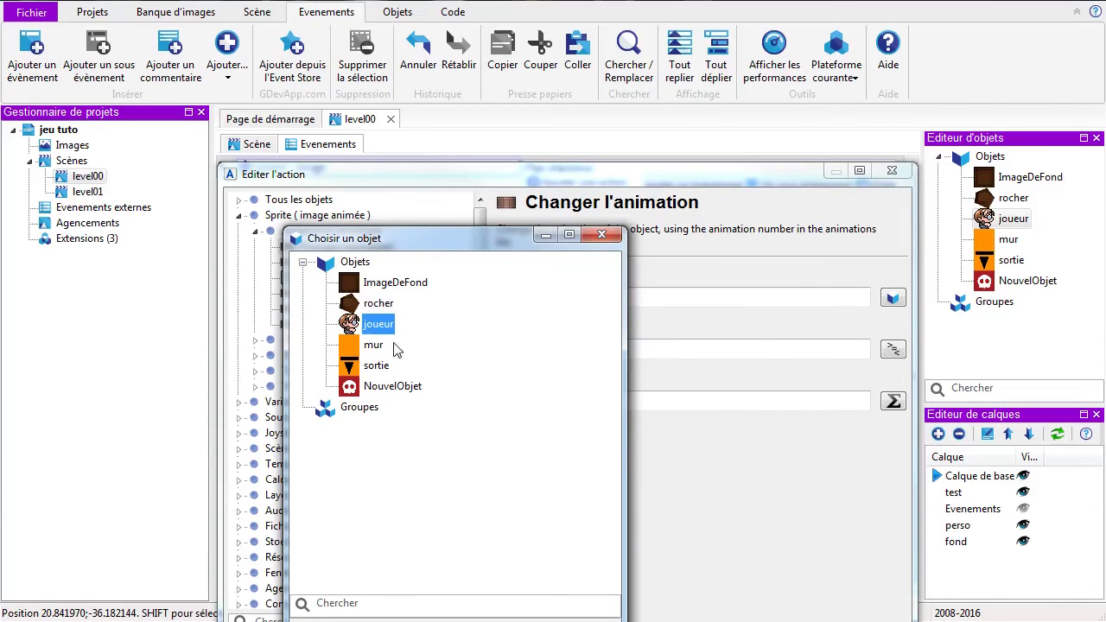
pyautogui.doubleClick(379, 324)
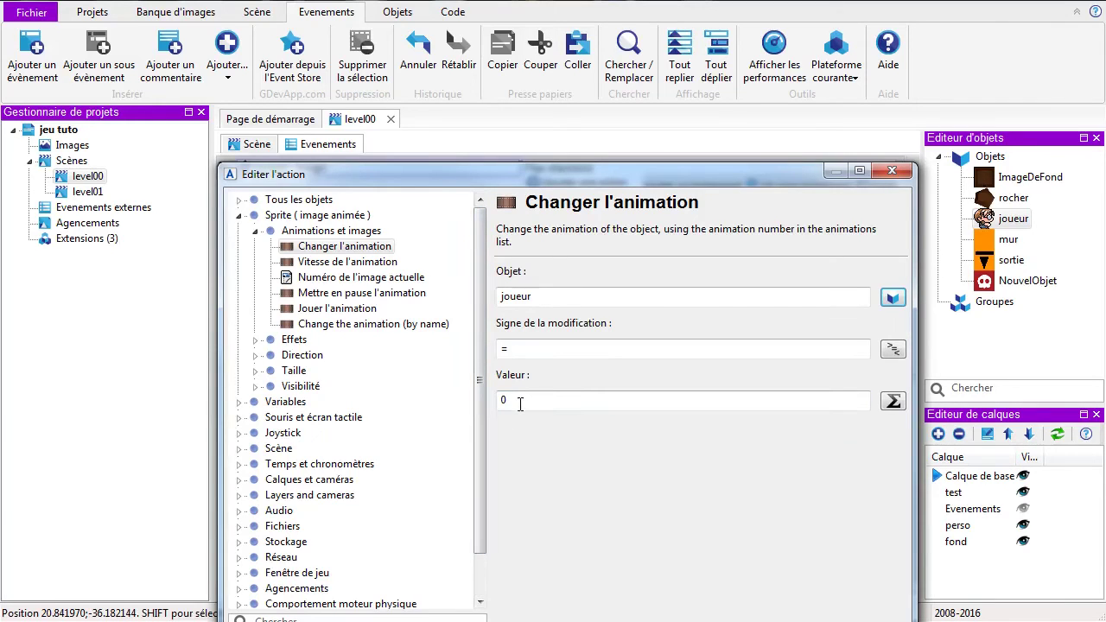
pyautogui.doubleClick(518, 400)
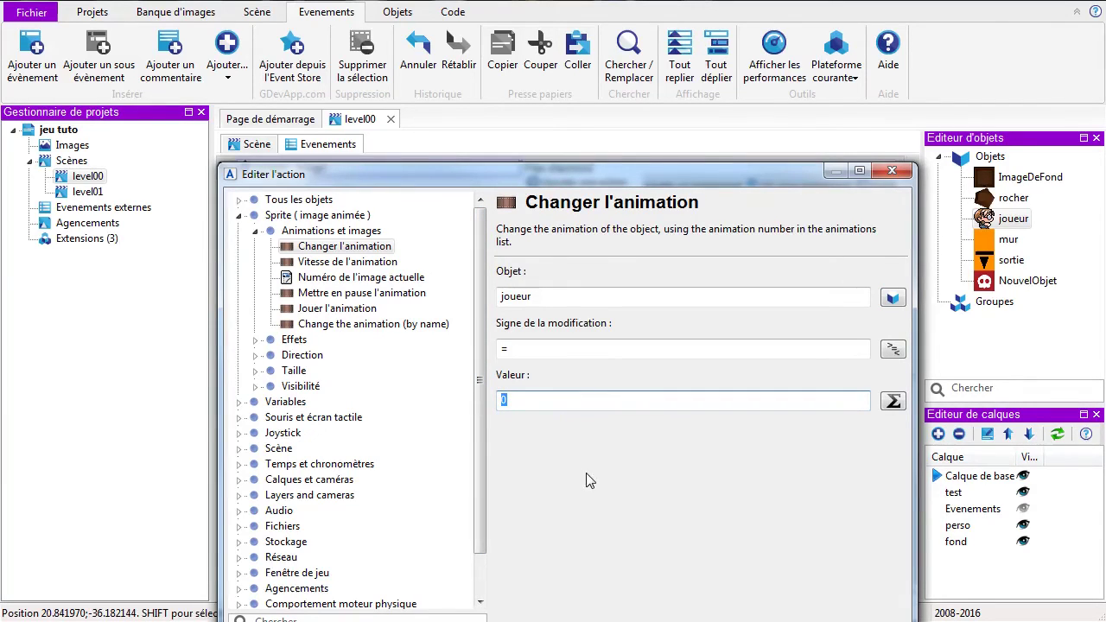
pyautogui.write('1')
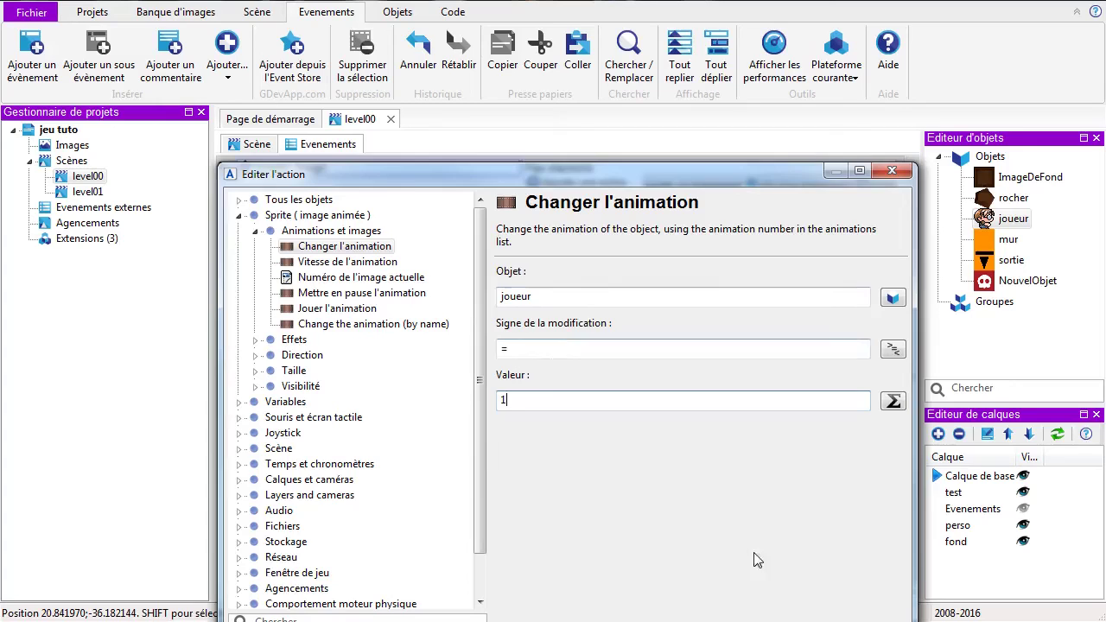
pyautogui.press('Return')
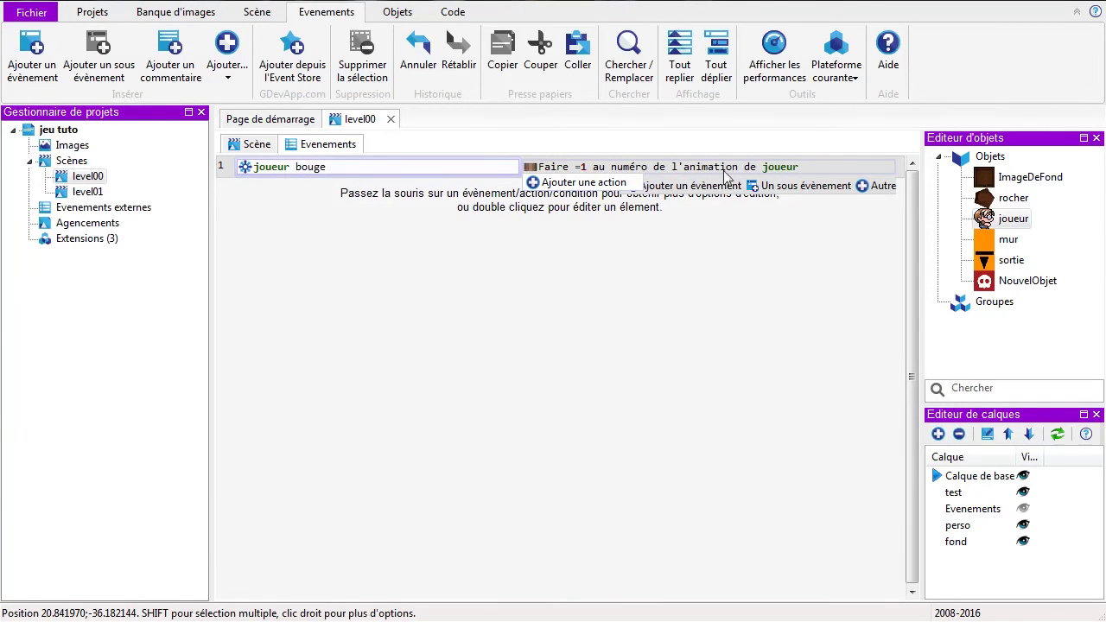
# Step: Check joueur's animation list, and preview level00 while walking the player in all four directions to test its animation
pyautogui.doubleClick(986, 222)
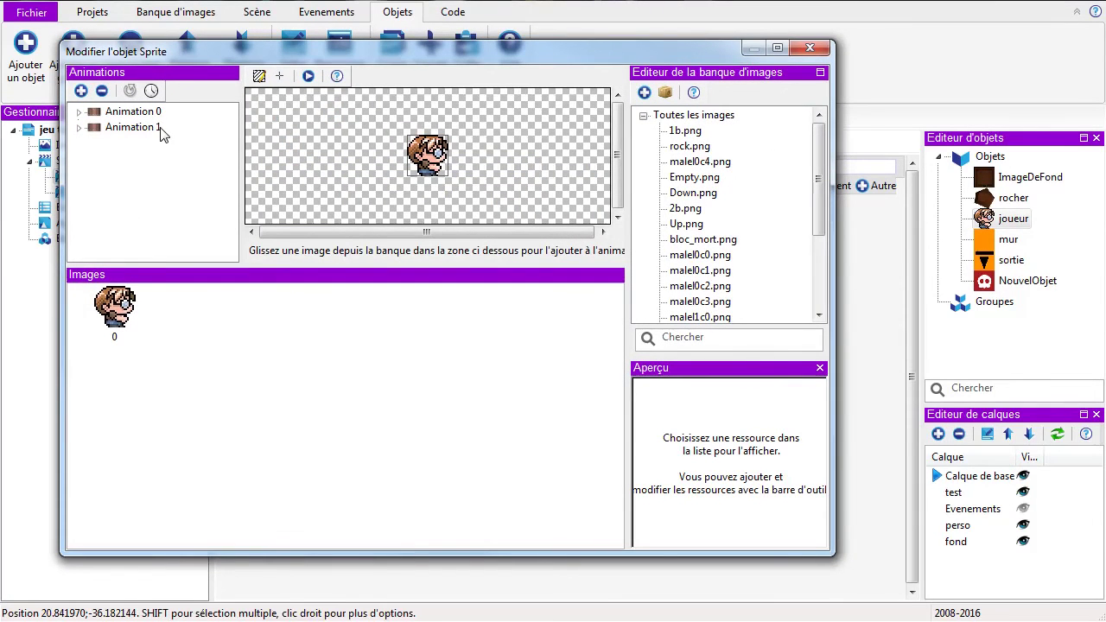
pyautogui.click(810, 48)
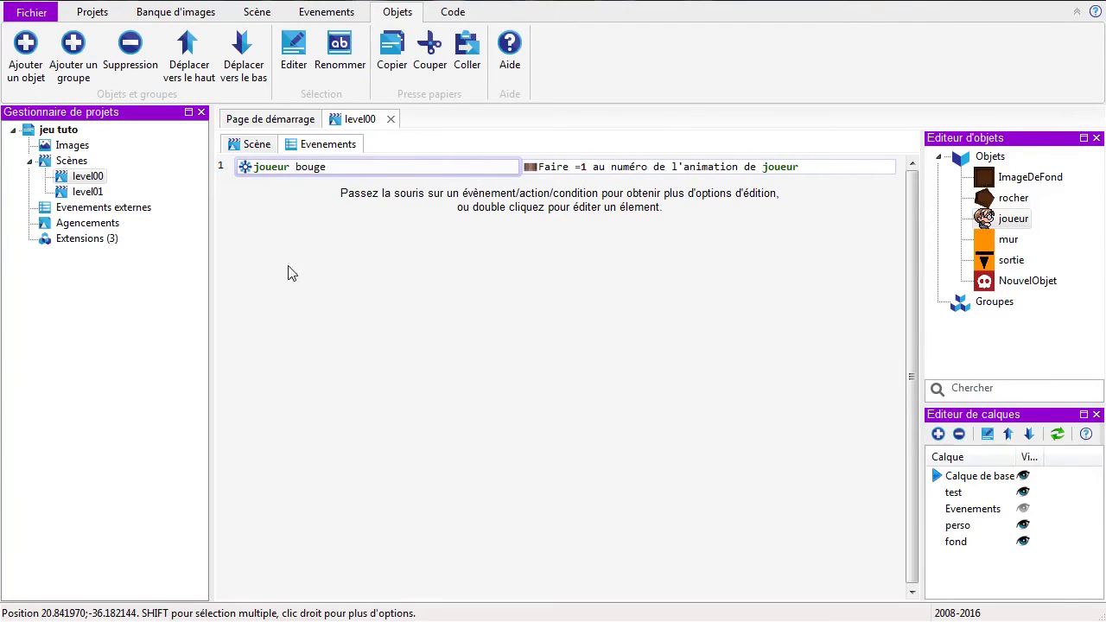
pyautogui.click(254, 144)
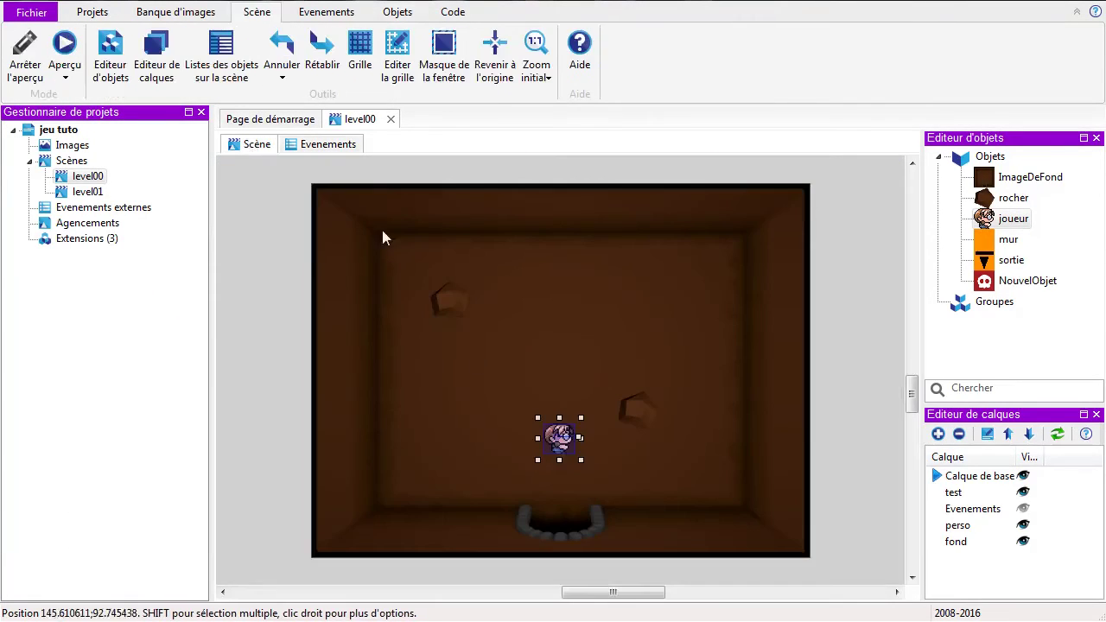
pyautogui.click(65, 45)
pyautogui.press('Up')
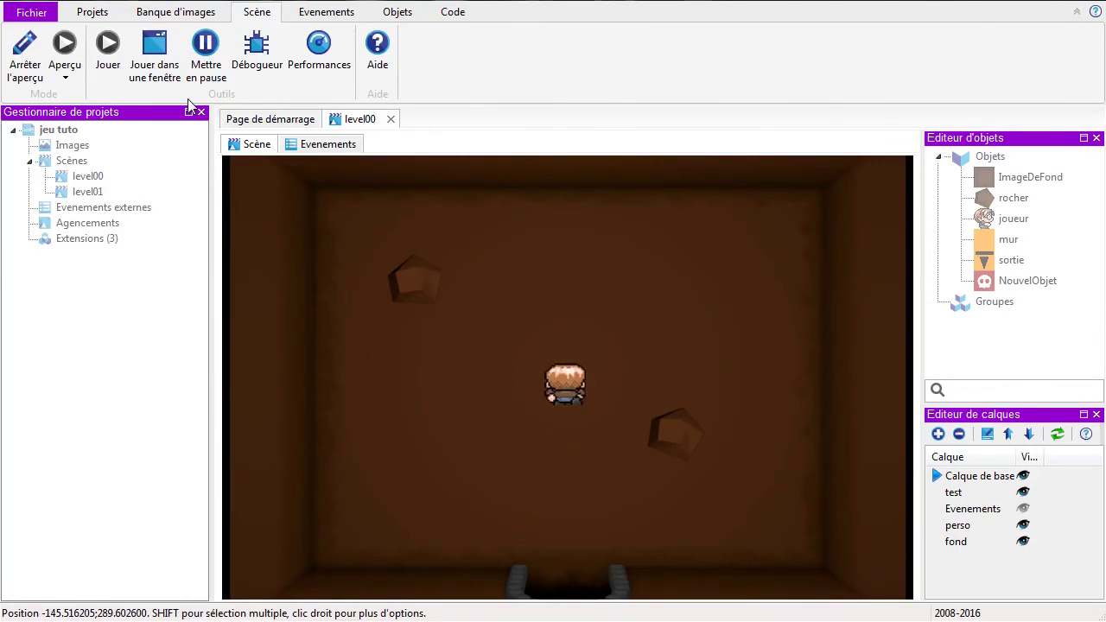
pyautogui.press('Down')
pyautogui.press('Left')
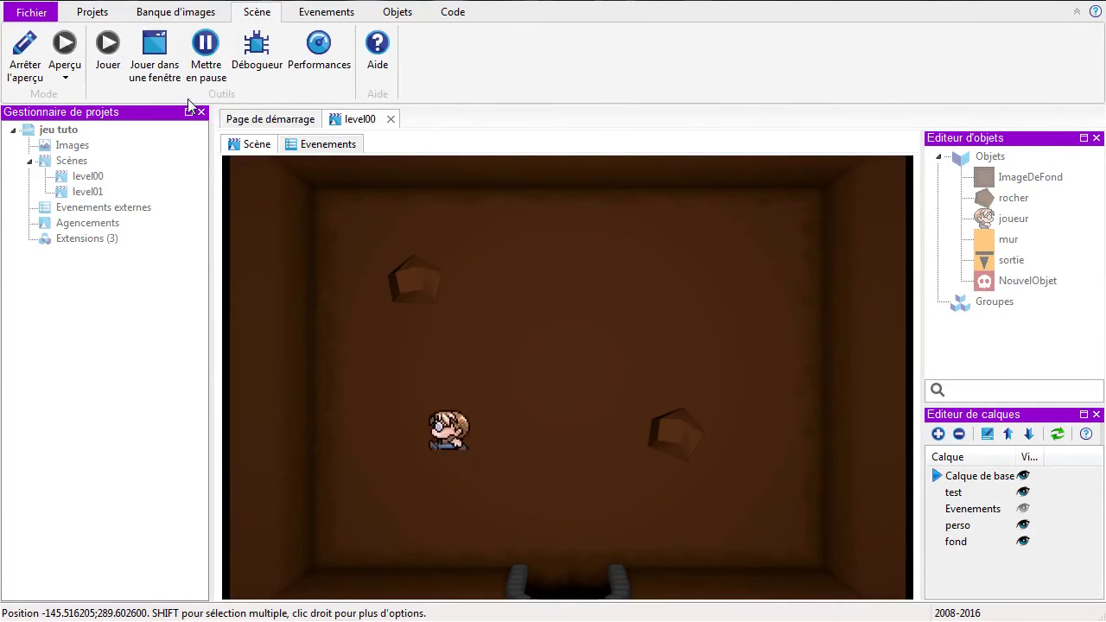
pyautogui.press('Right')
pyautogui.press('Up')
pyautogui.press('Right')
pyautogui.press('Left')
pyautogui.press('Down')
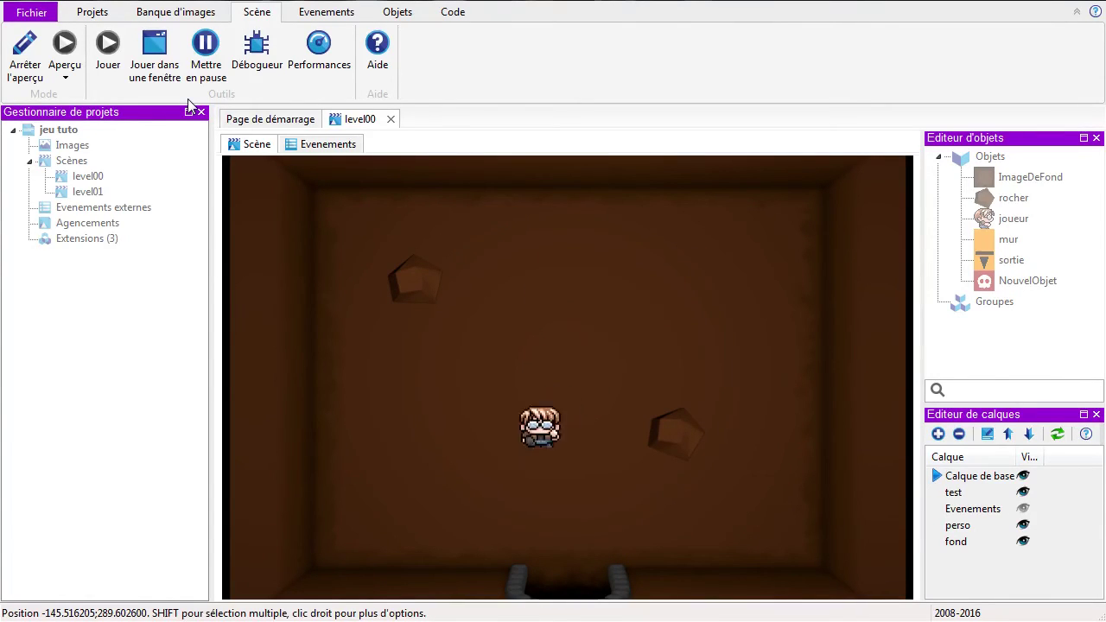
pyautogui.press('Up')
pyautogui.press('Right')
pyautogui.press('Down')
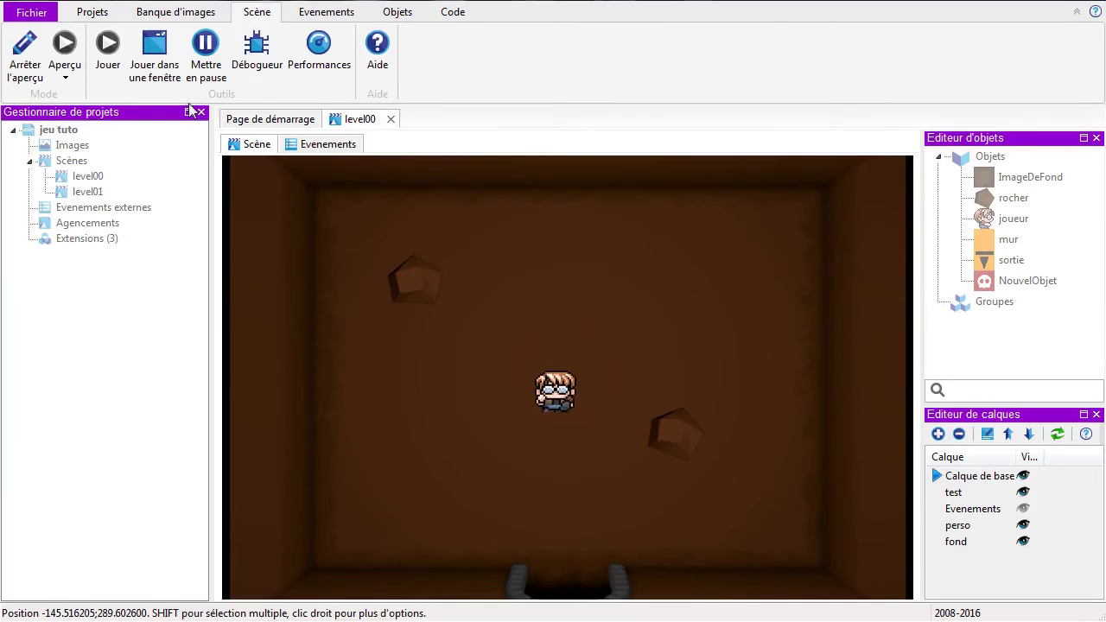
pyautogui.click(23, 53)
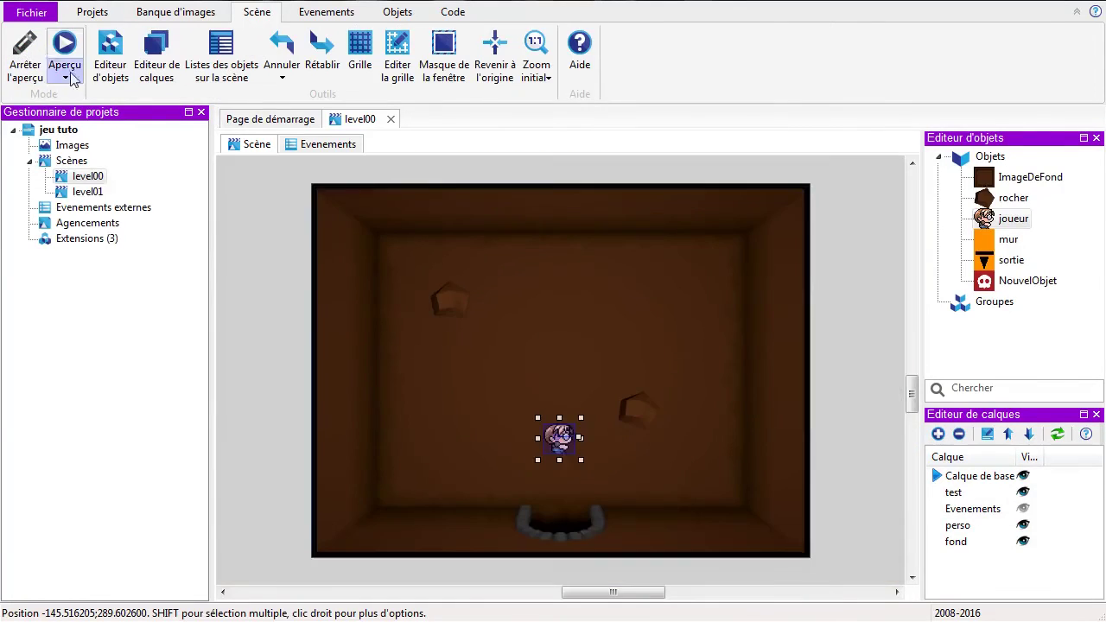
# Step: Add a second event to level00 with the inverted condition "Est entrain de bouger" for joueur, using the TopDownMovement behavior
pyautogui.click(318, 144)
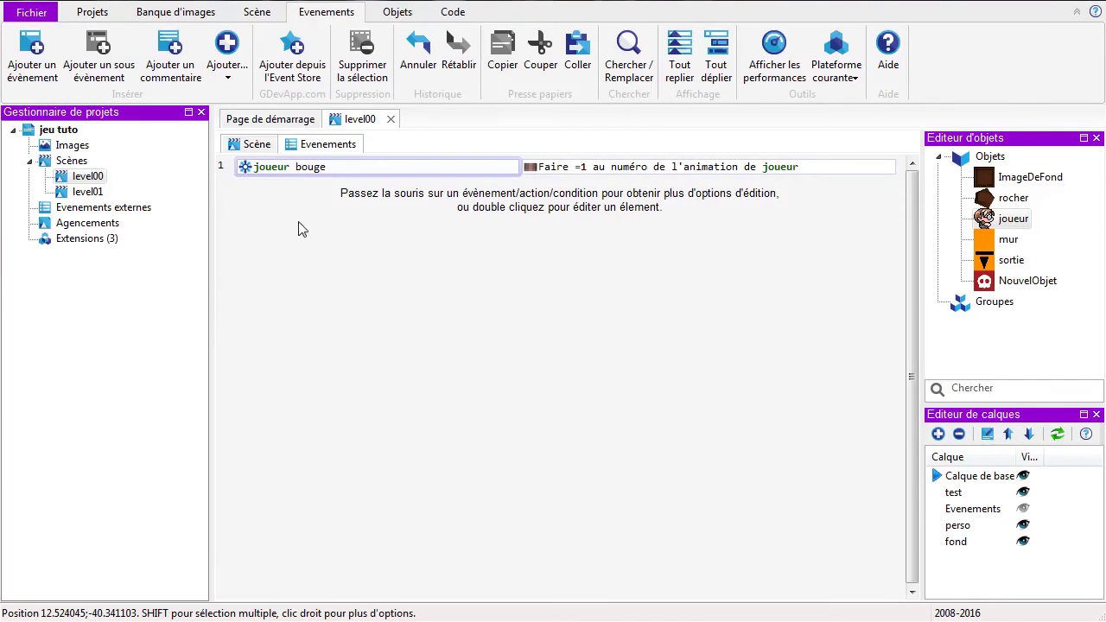
pyautogui.click(19, 52)
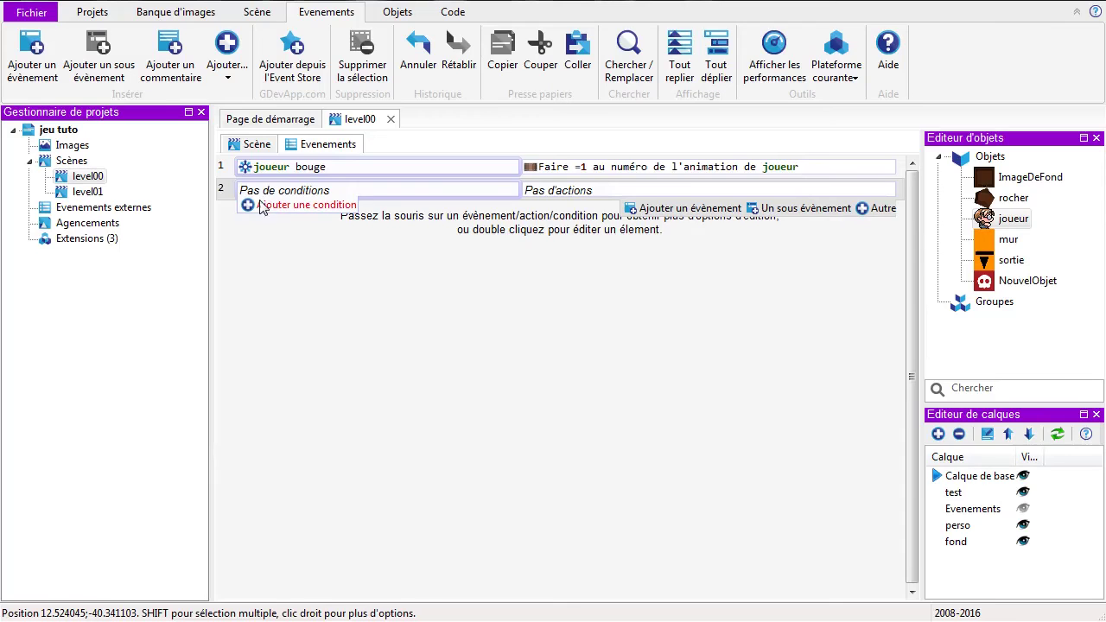
pyautogui.click(294, 207)
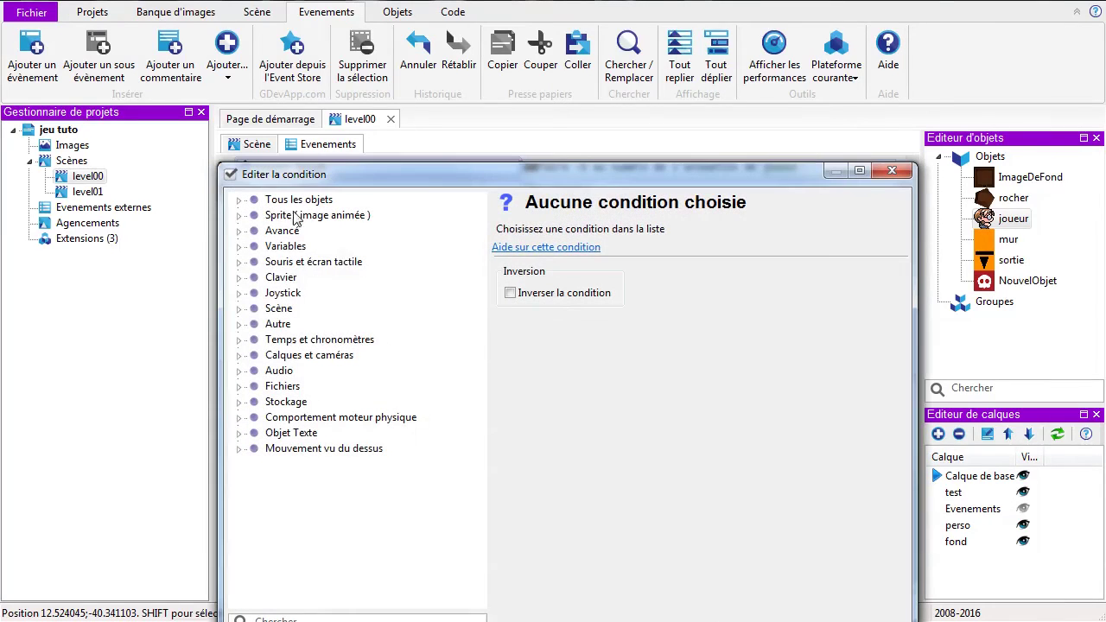
pyautogui.click(239, 449)
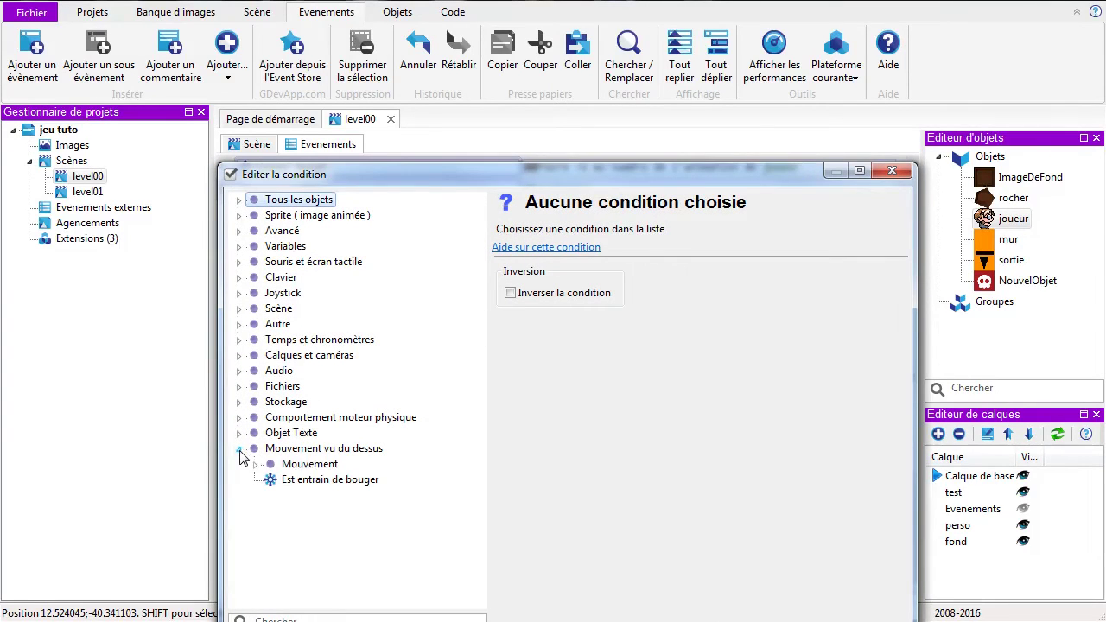
pyautogui.click(309, 482)
pyautogui.moveTo(520, 175); pyautogui.dragTo(439, 65)
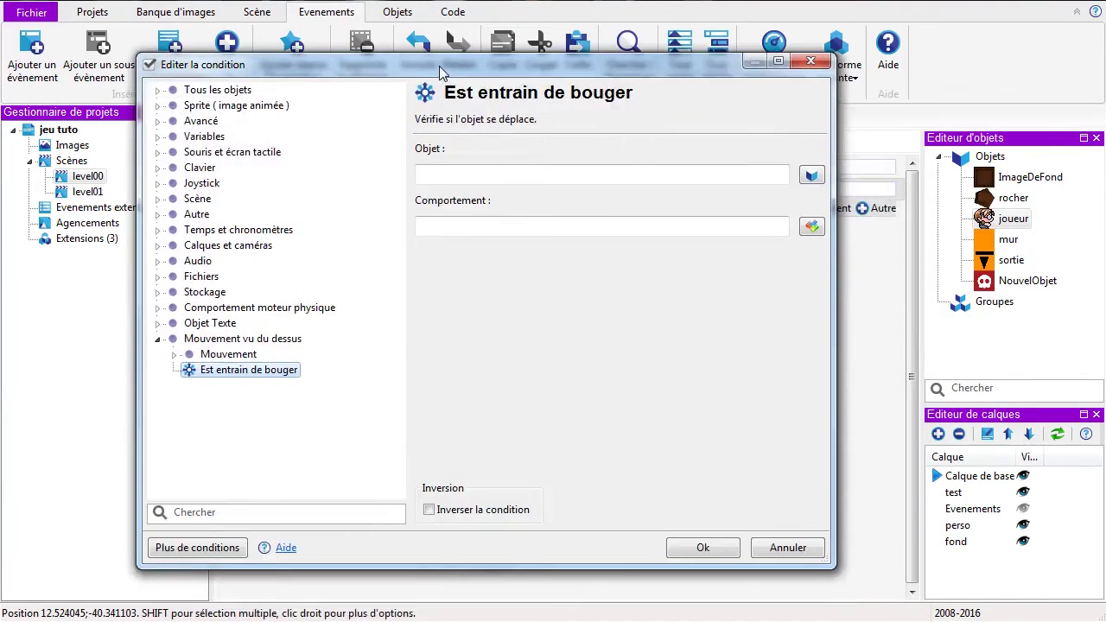
pyautogui.click(810, 175)
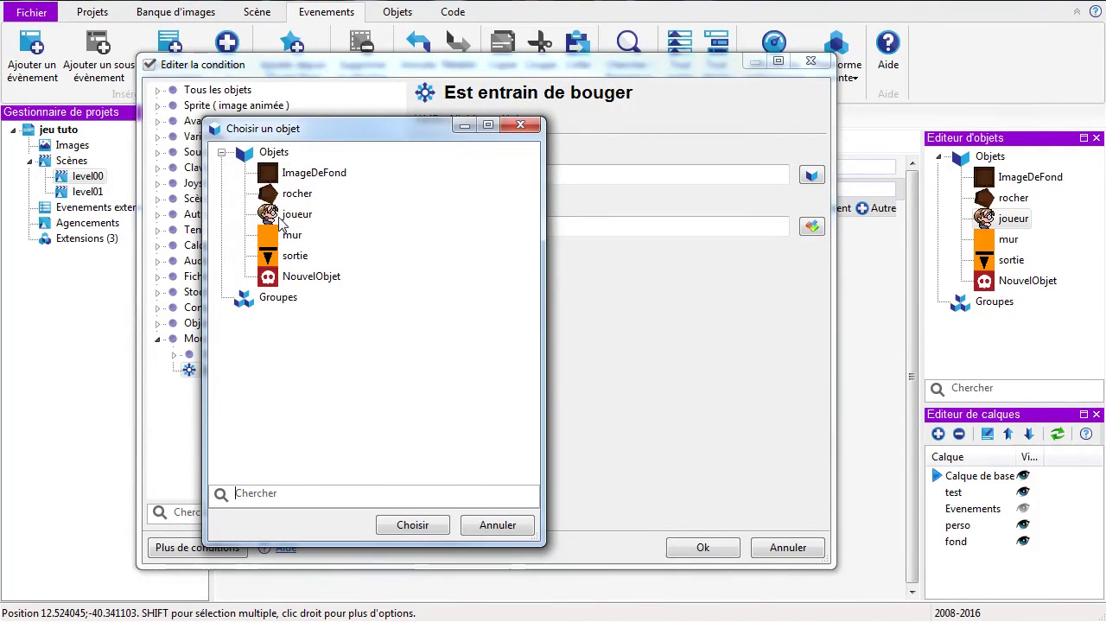
pyautogui.click(289, 215)
pyautogui.click(412, 524)
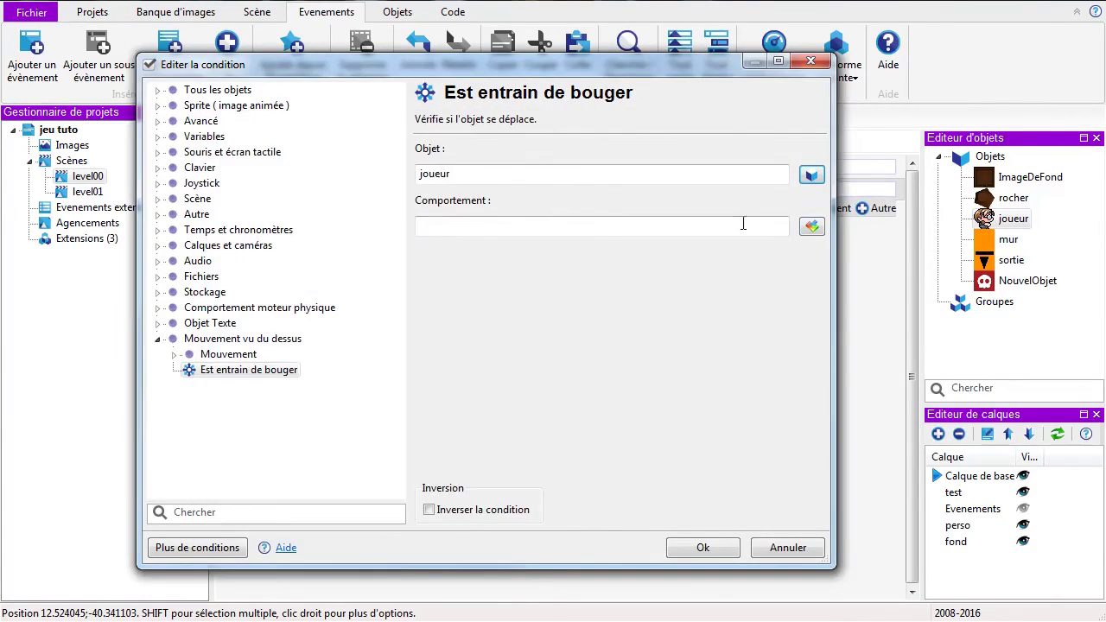
pyautogui.click(812, 226)
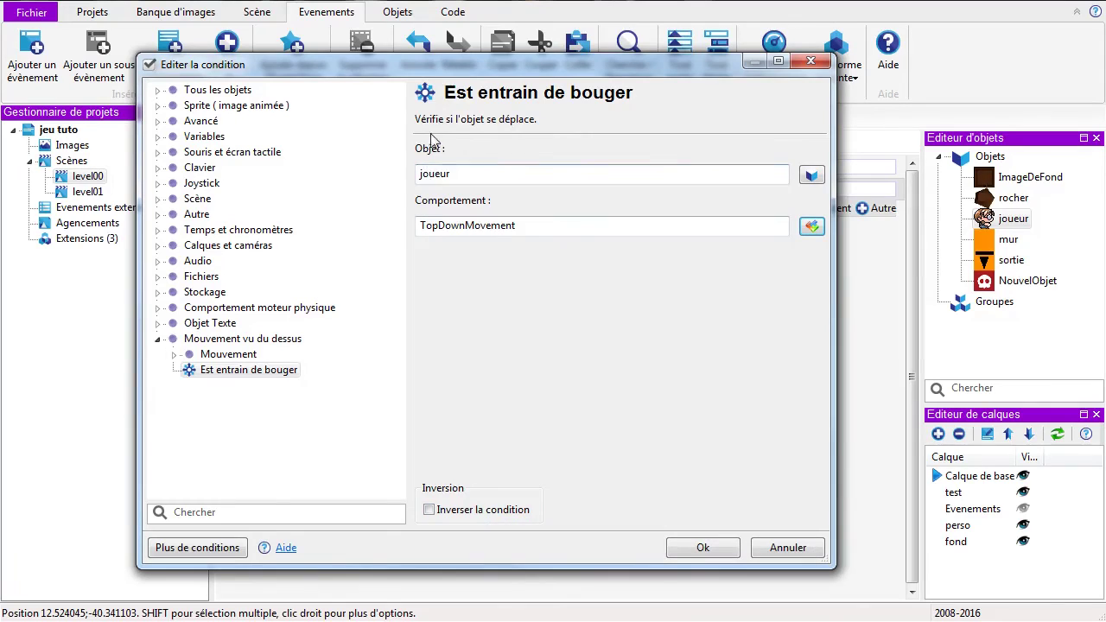
pyautogui.click(432, 511)
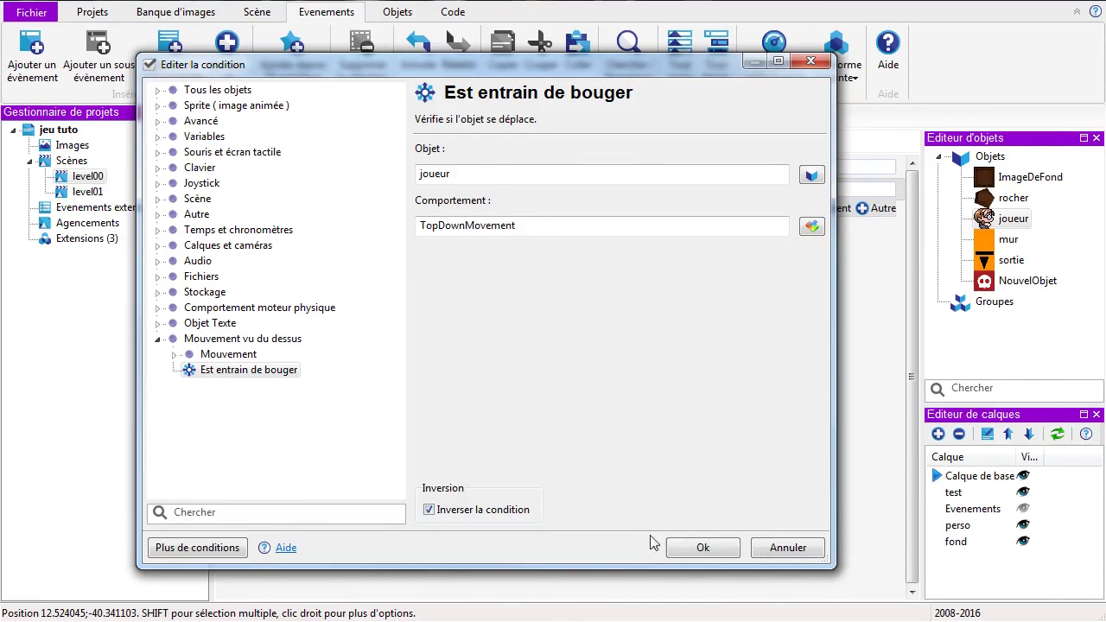
pyautogui.click(700, 547)
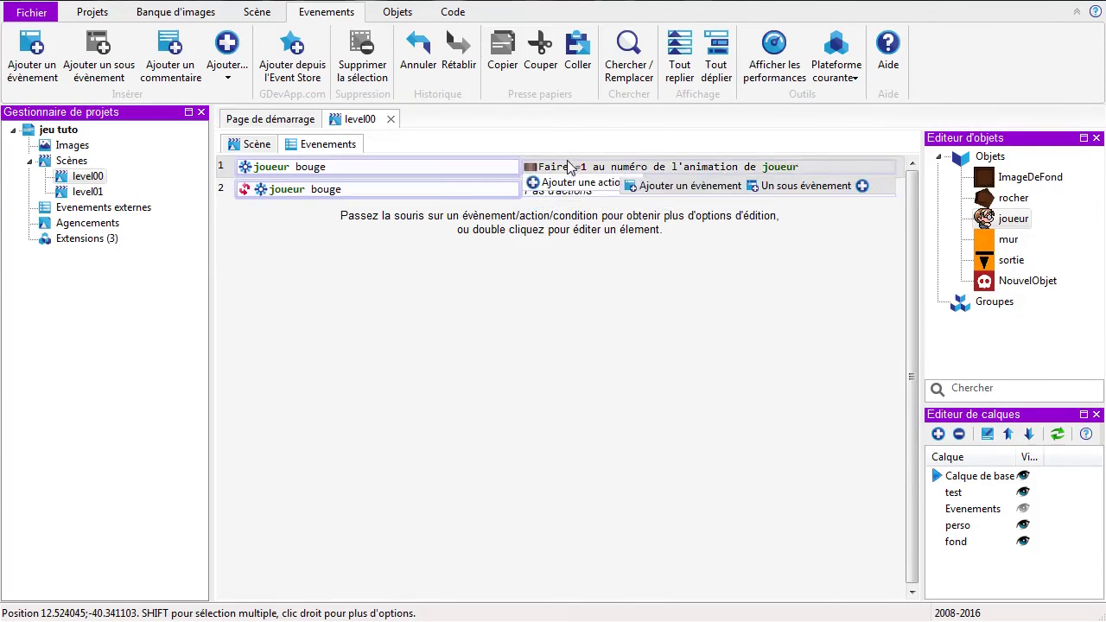
# Step: Add a "Changer l'animation" action to the inverted movement event that sets joueur's animation number to =0
pyautogui.click(577, 205)
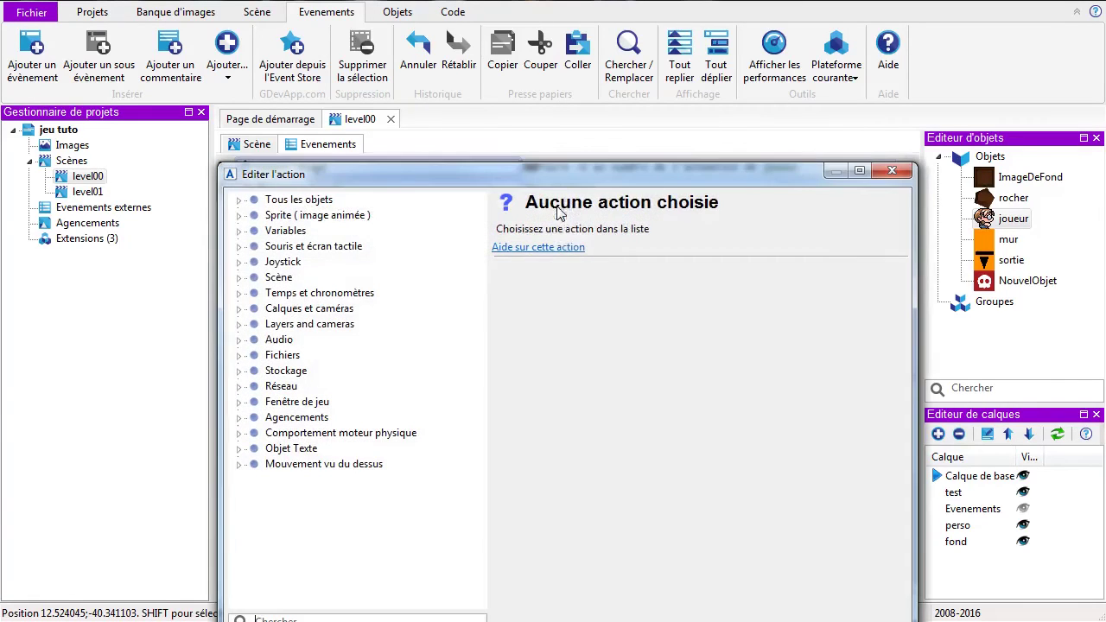
pyautogui.moveTo(288, 178); pyautogui.dragTo(294, 82)
pyautogui.click(245, 115)
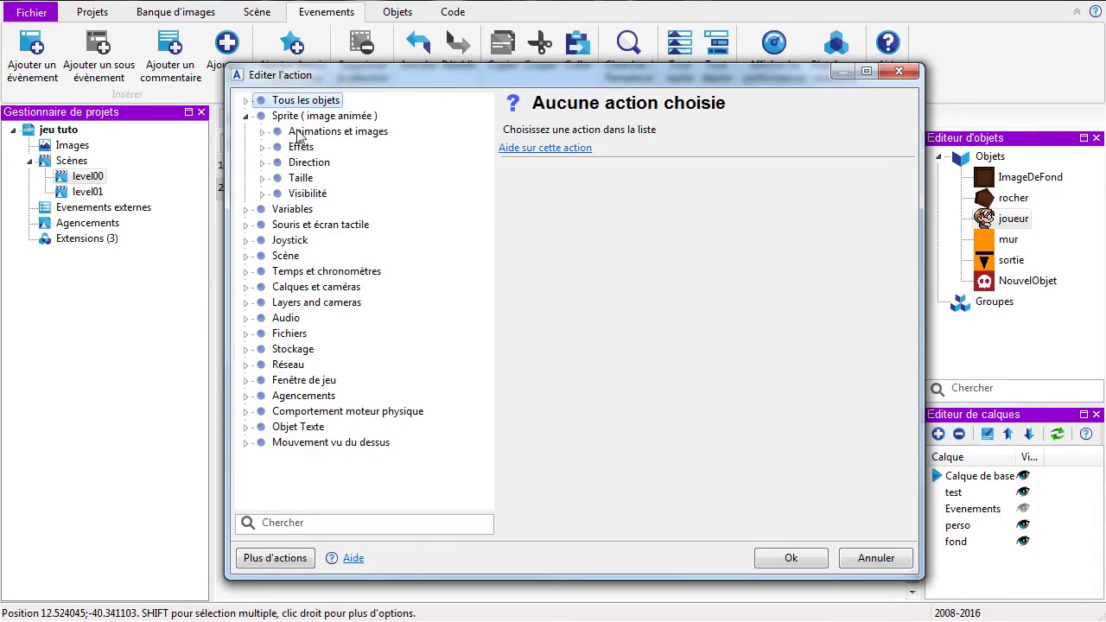
pyautogui.click(262, 131)
pyautogui.click(338, 147)
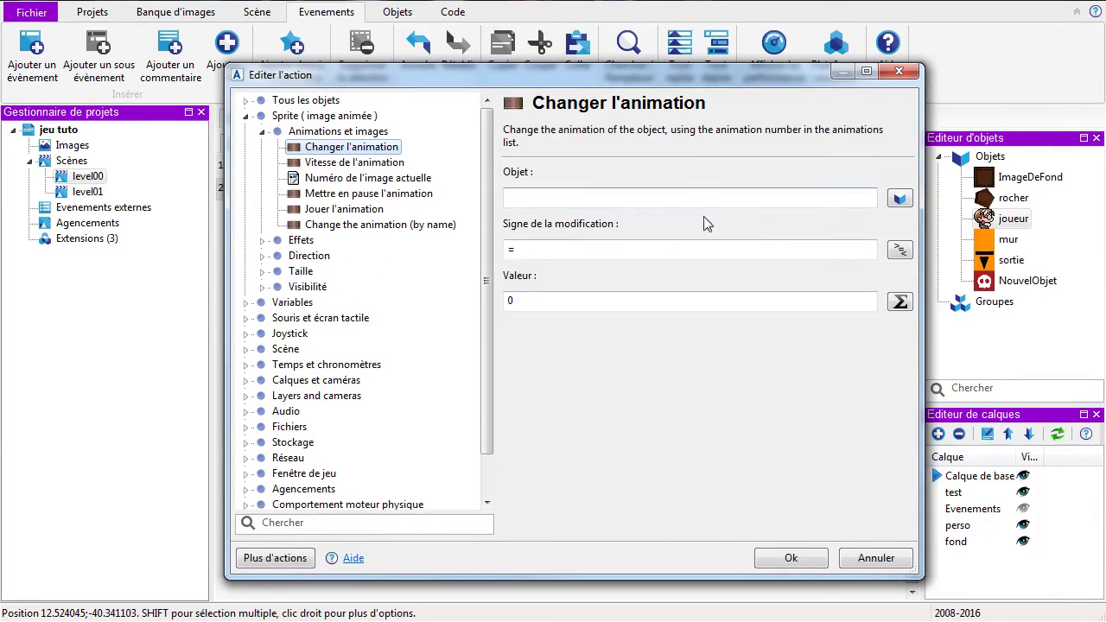
pyautogui.click(899, 199)
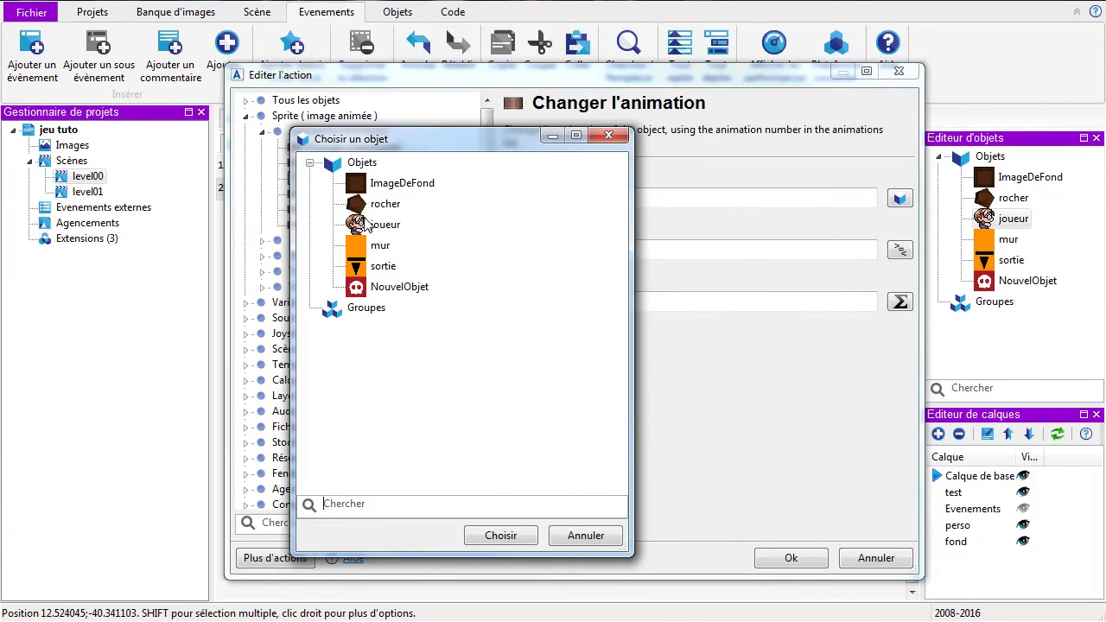
pyautogui.click(380, 226)
pyautogui.click(501, 536)
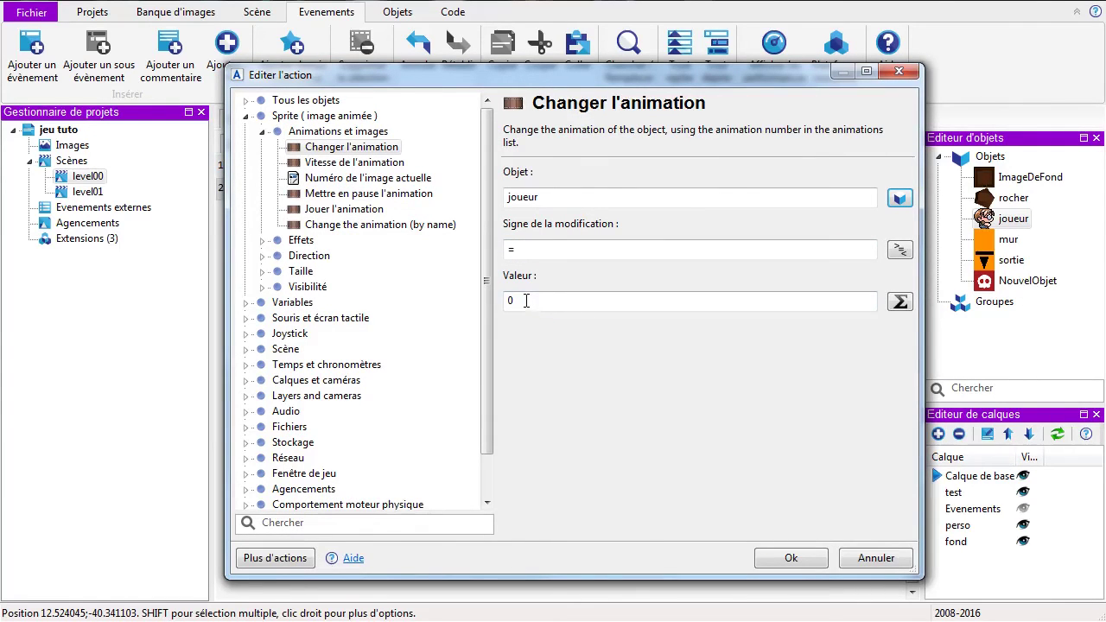
pyautogui.click(791, 558)
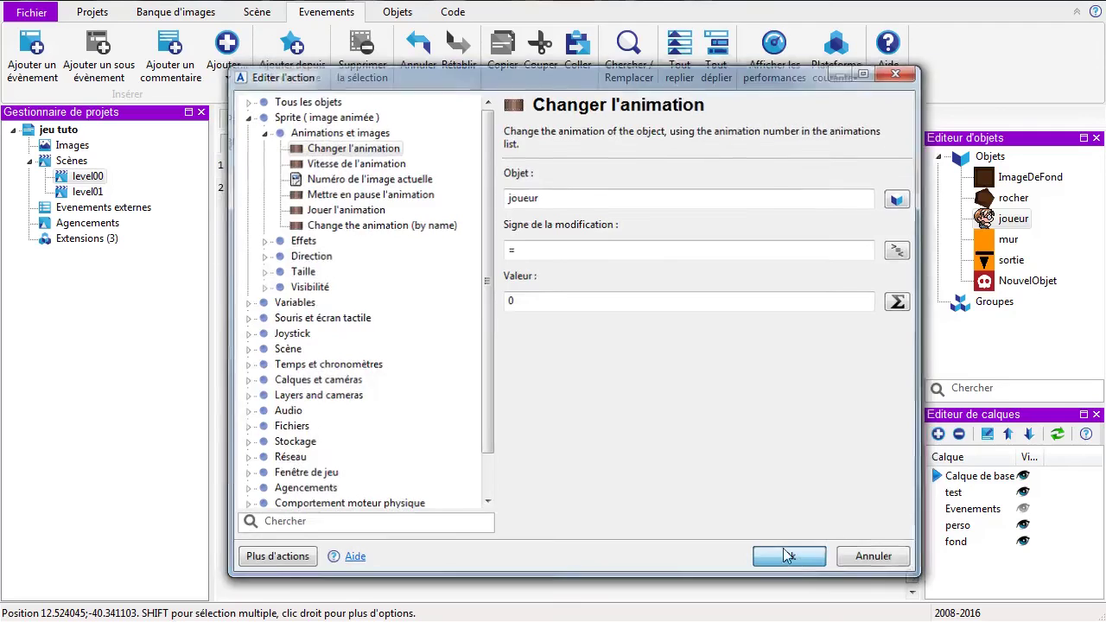
# Step: Preview level00, walking and stopping the player in all directions to test the switch between idle and walking animations, and end the preview
pyautogui.moveTo(239, 208)
pyautogui.click(248, 144)
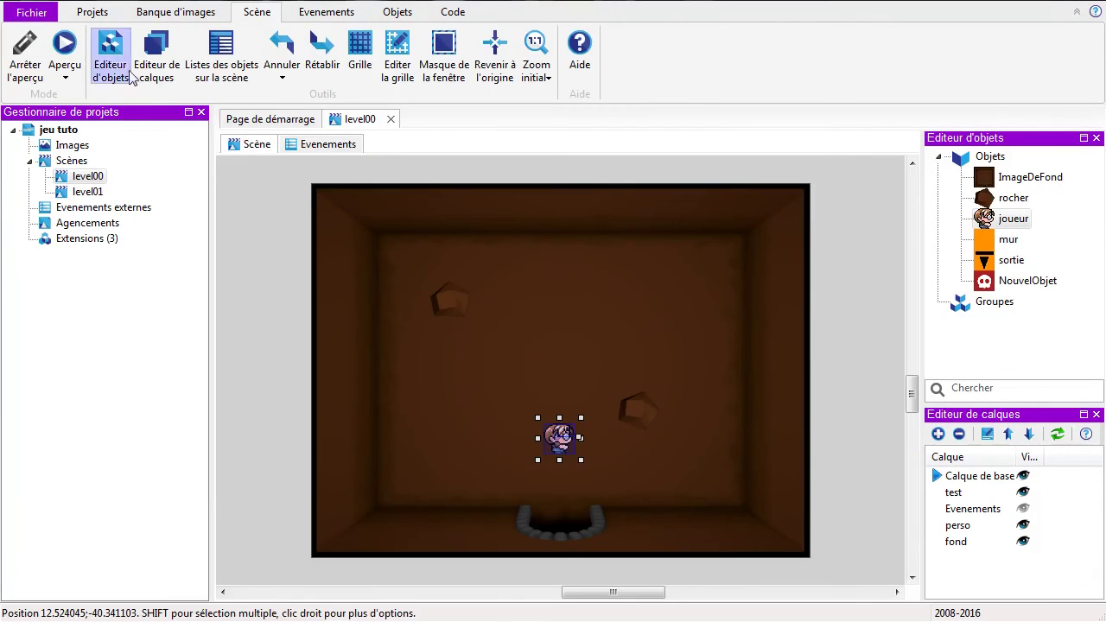
pyautogui.click(65, 45)
pyautogui.press('Up')
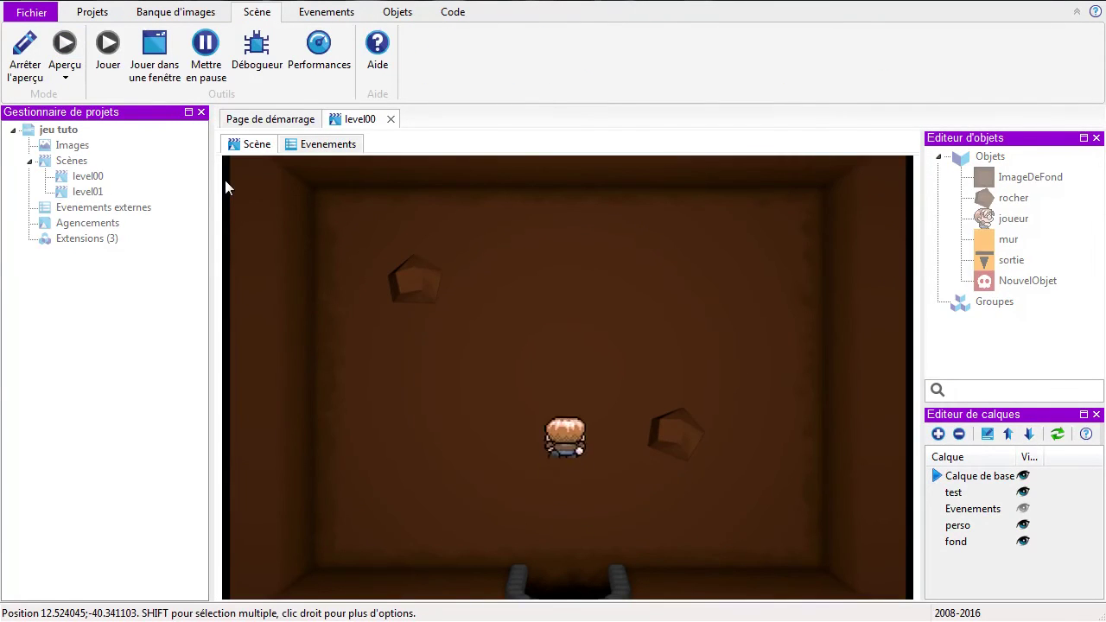
pyautogui.press('Down')
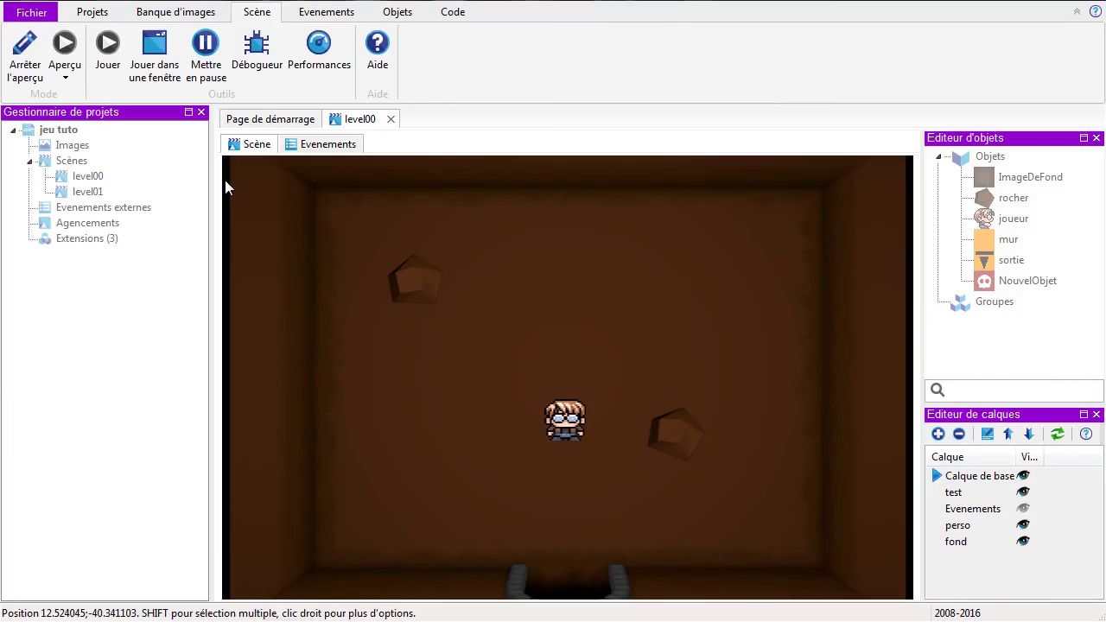
pyautogui.press('Left')
pyautogui.press('Right')
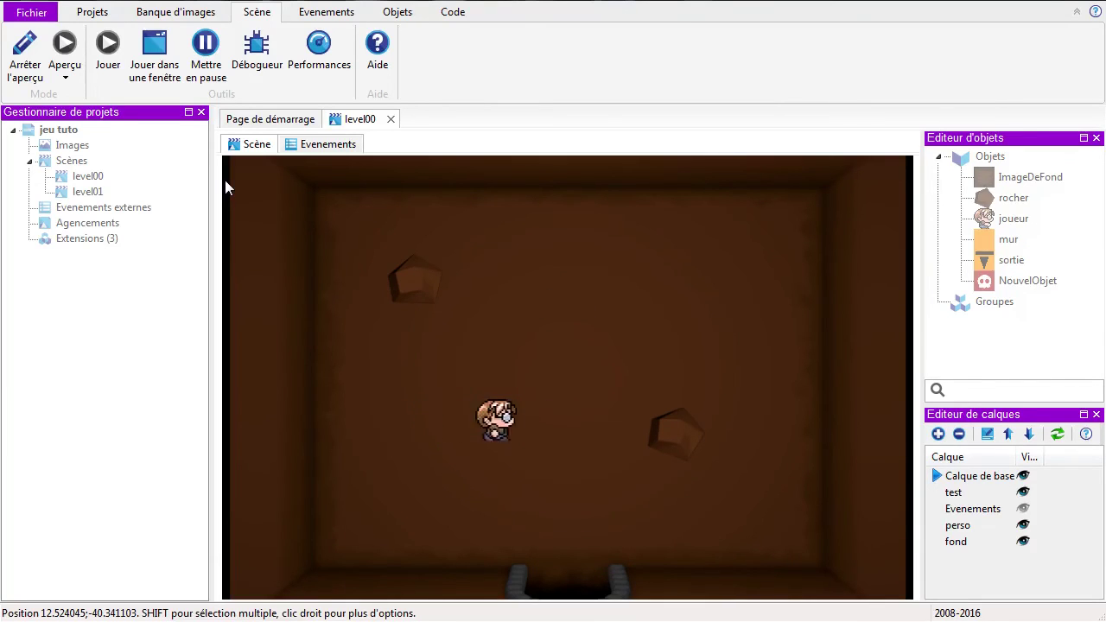
pyautogui.press('Up')
pyautogui.press('Right')
pyautogui.press('Left')
pyautogui.press('Left')
pyautogui.press('Down')
pyautogui.press('Up')
pyautogui.press('Right')
pyautogui.press('Down')
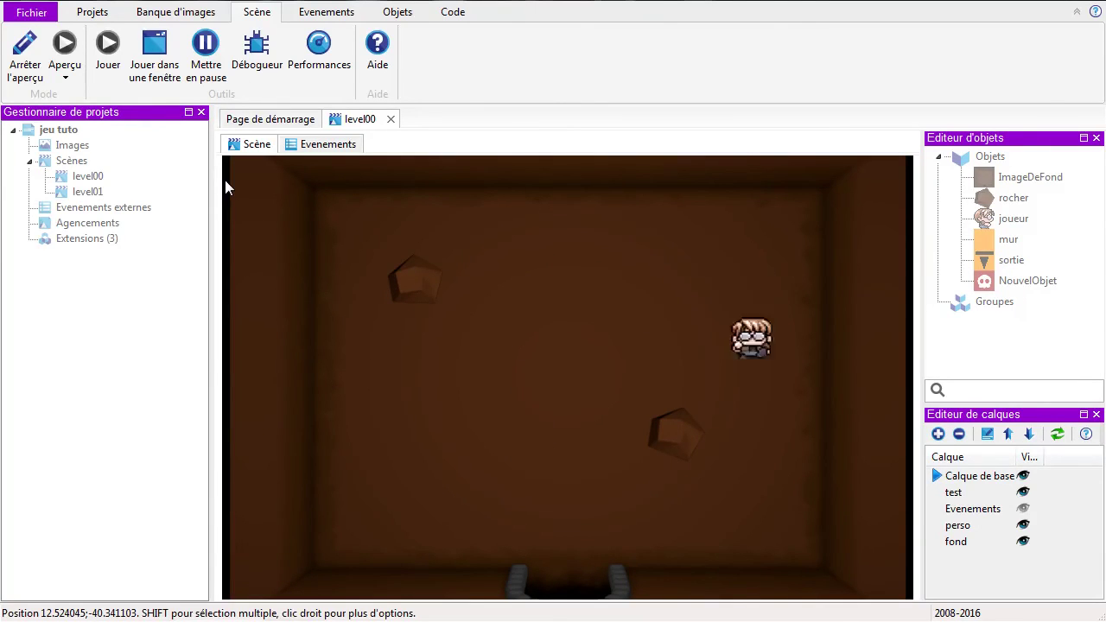
pyautogui.press('Left')
pyautogui.press('Right')
pyautogui.press('Down')
pyautogui.press('Left')
pyautogui.press('Up')
pyautogui.press('Up')
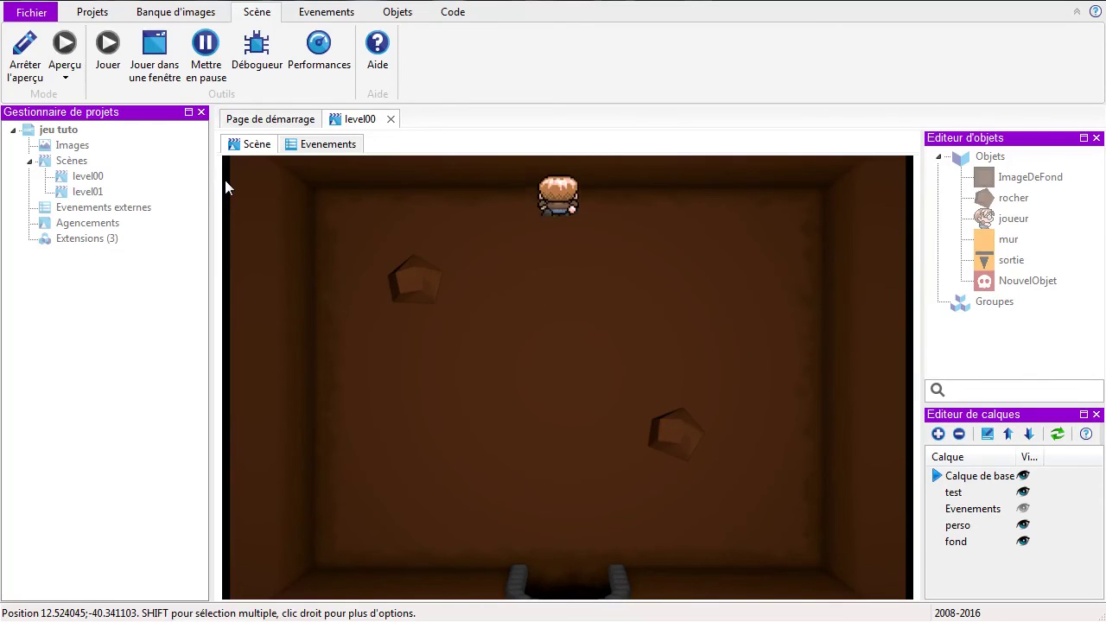
pyautogui.press('Down')
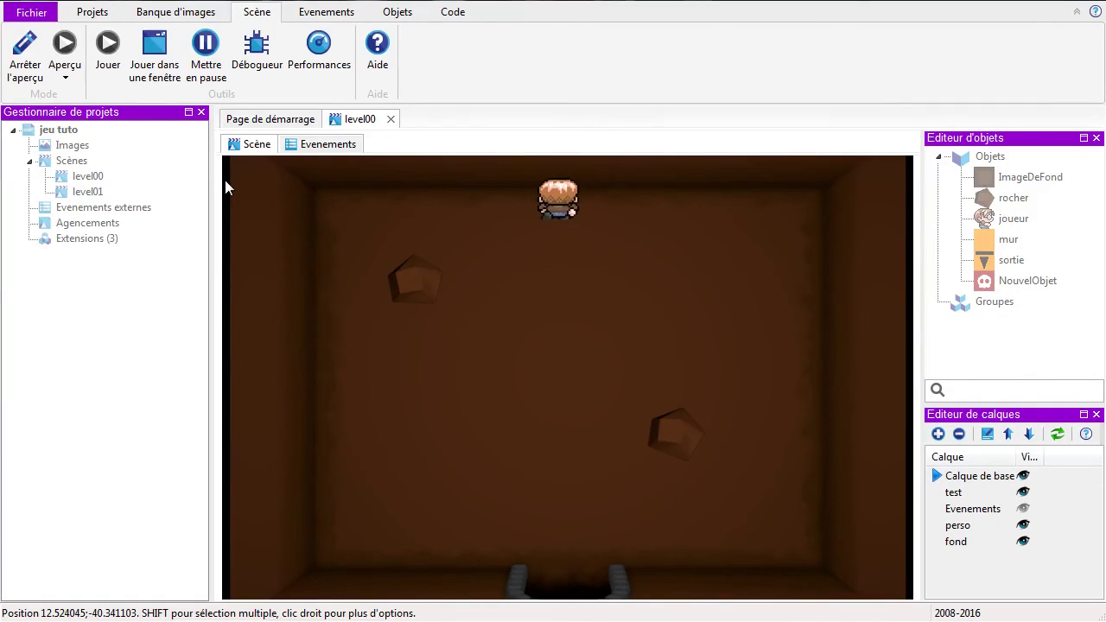
pyautogui.press('Down')
pyautogui.press('Left')
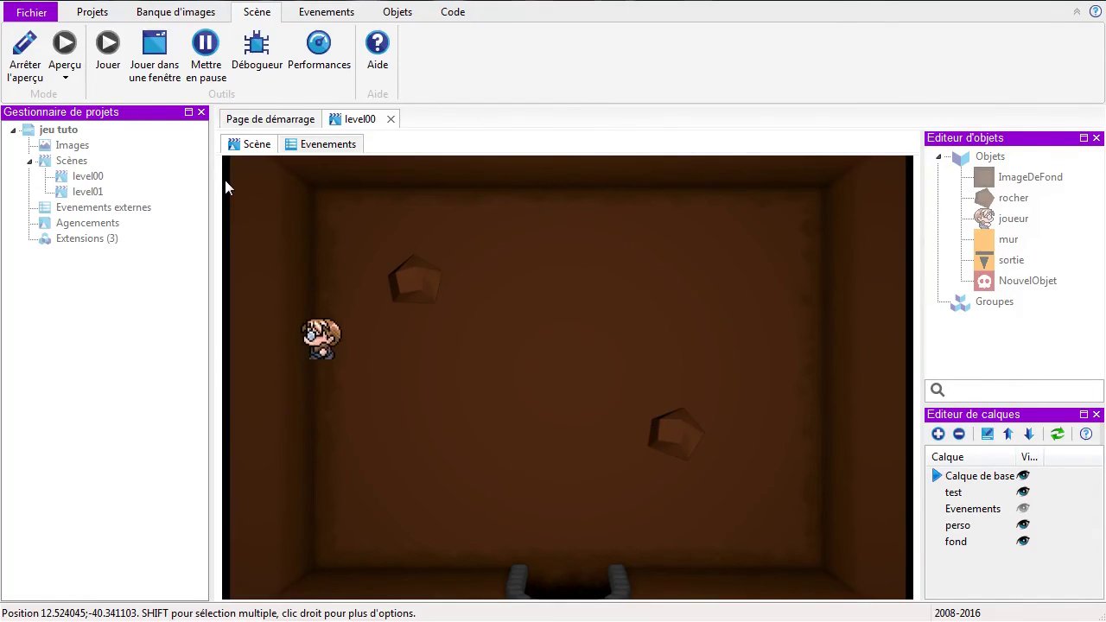
pyautogui.press('Right')
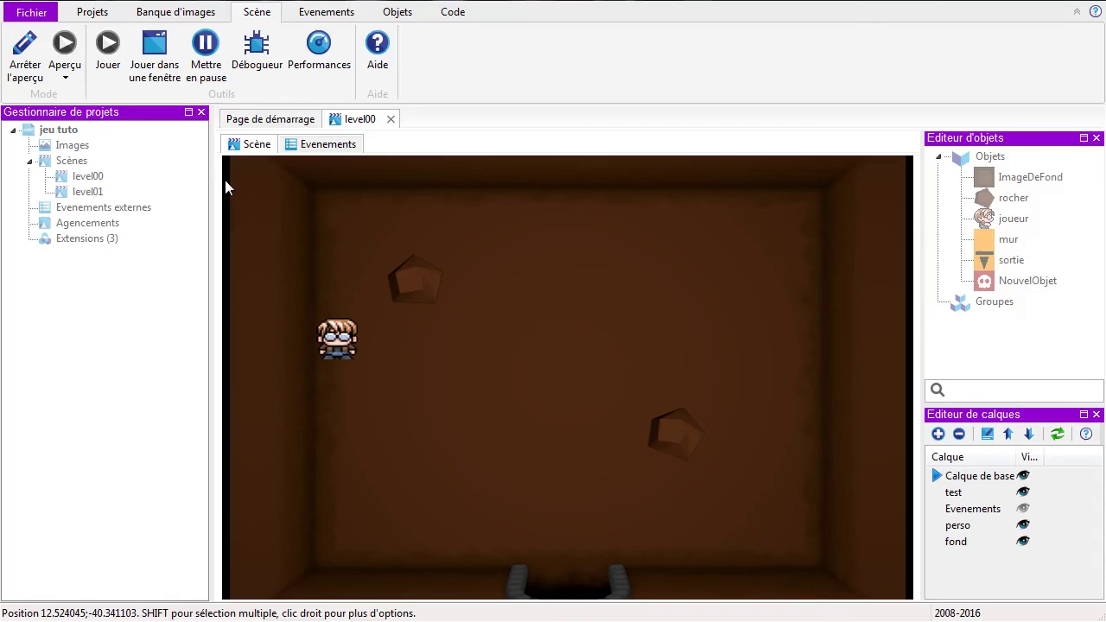
pyautogui.press('Right')
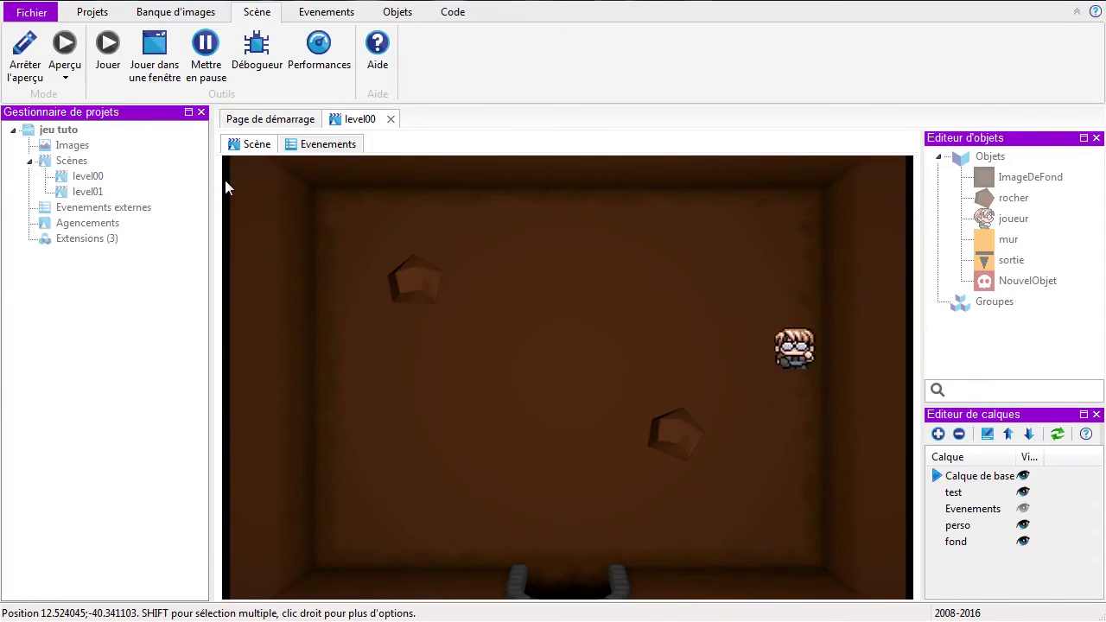
pyautogui.press('Left')
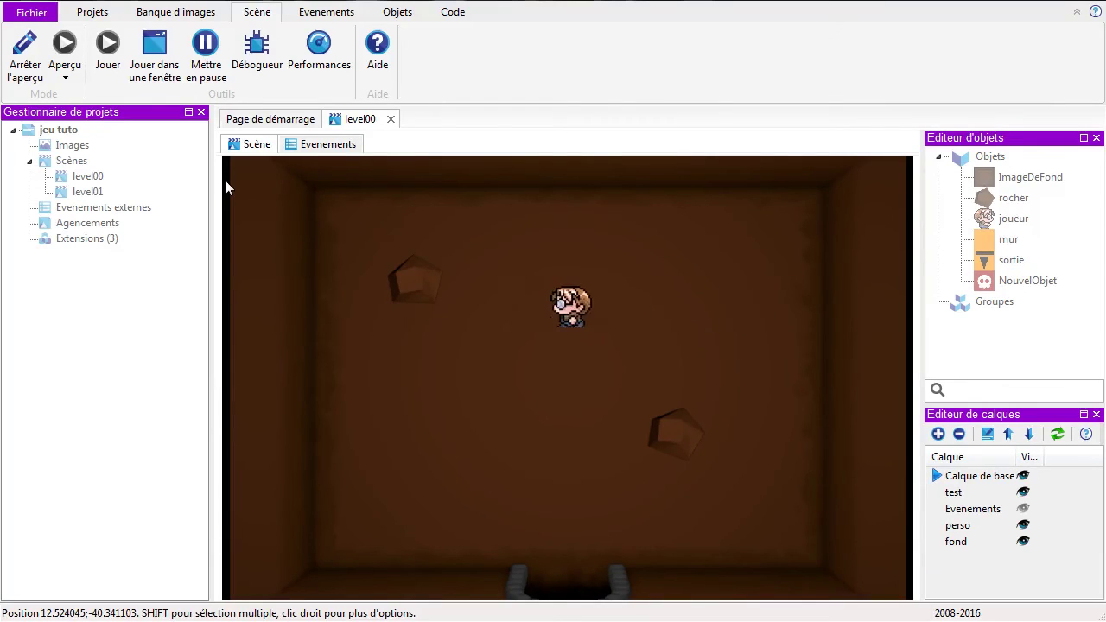
pyautogui.press('Down')
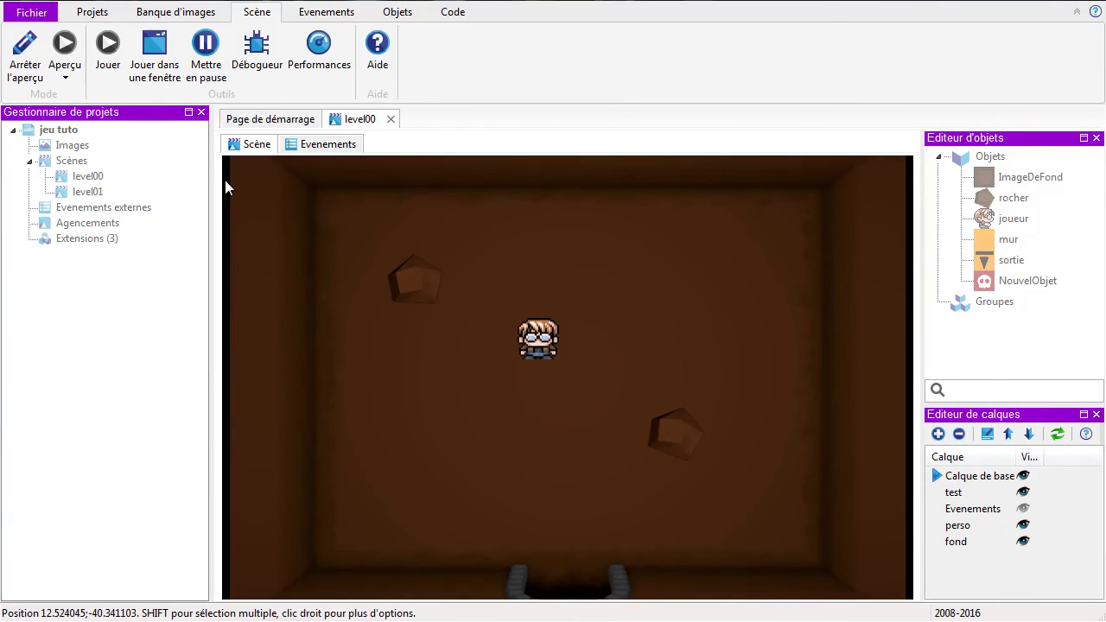
pyautogui.click(30, 45)
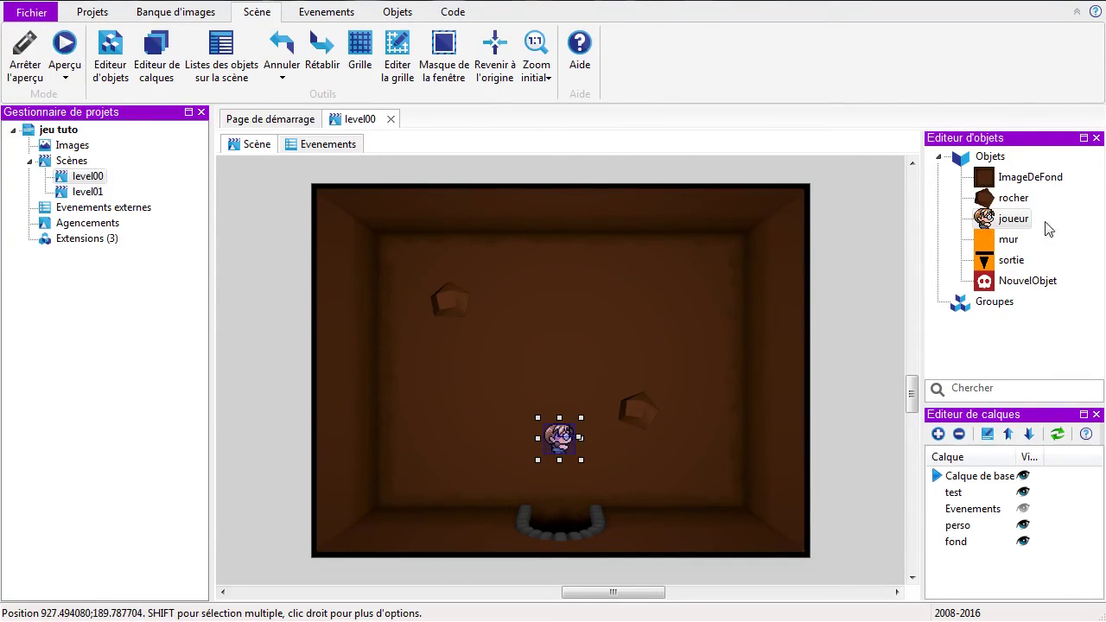
# Step: Examine joueur's Animation 0 and Animation 1 in the sprite editor, along with the naming options available for Animation 0
pyautogui.doubleClick(985, 221)
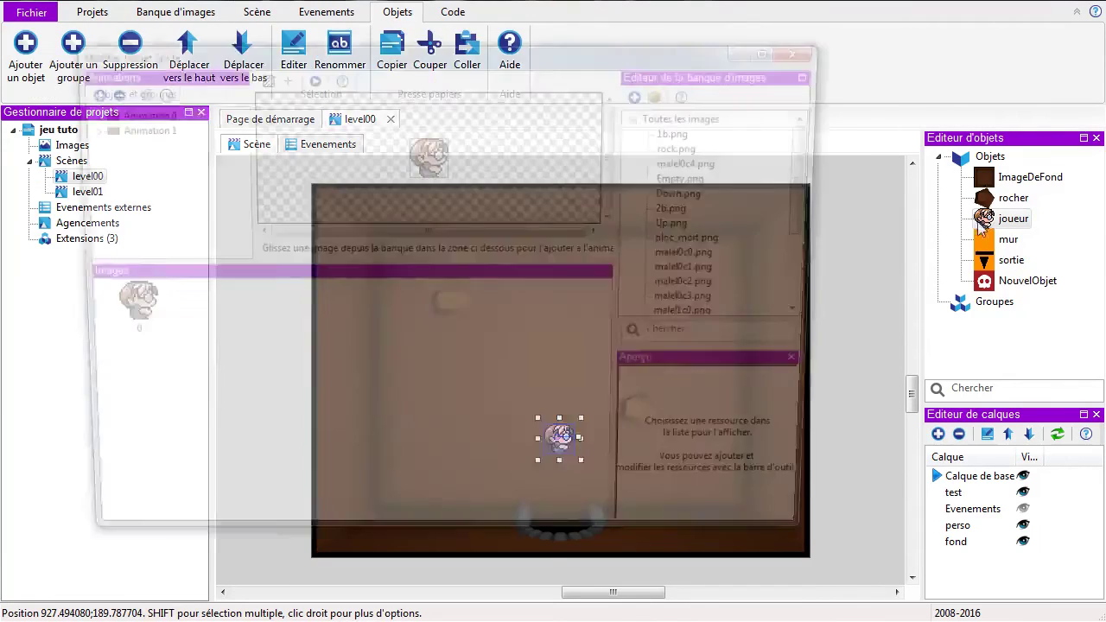
pyautogui.click(129, 127)
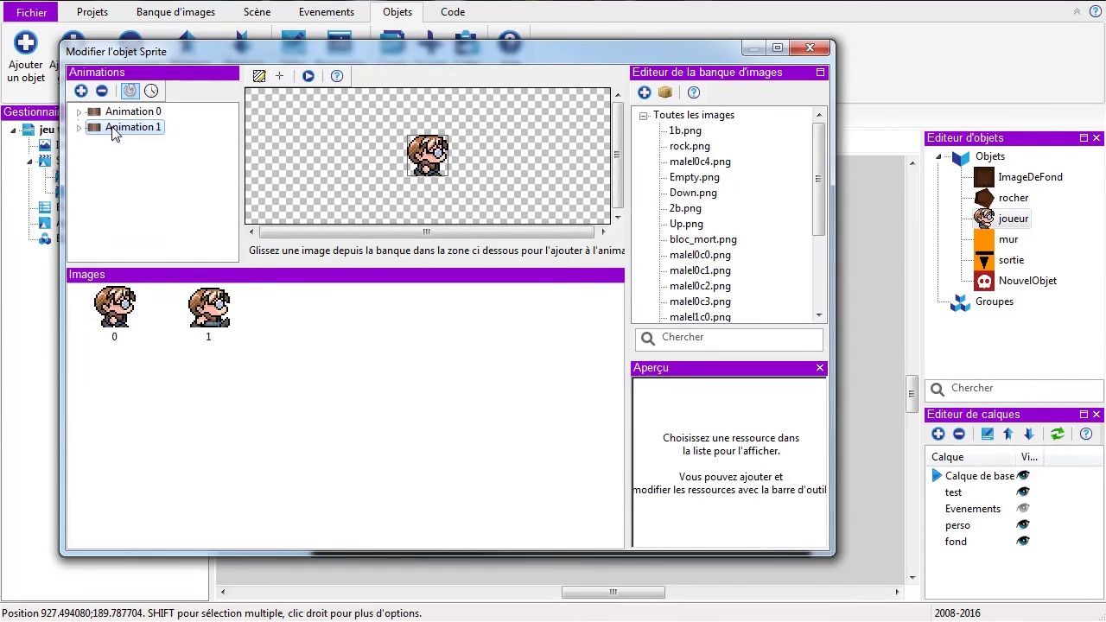
pyautogui.click(130, 113)
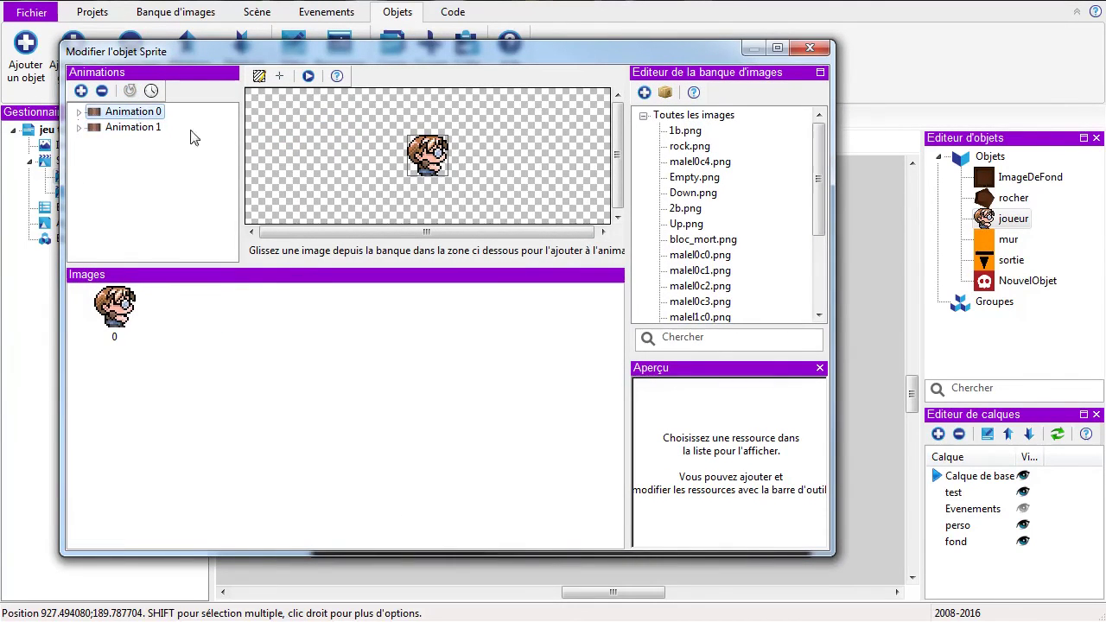
pyautogui.rightClick(118, 117)
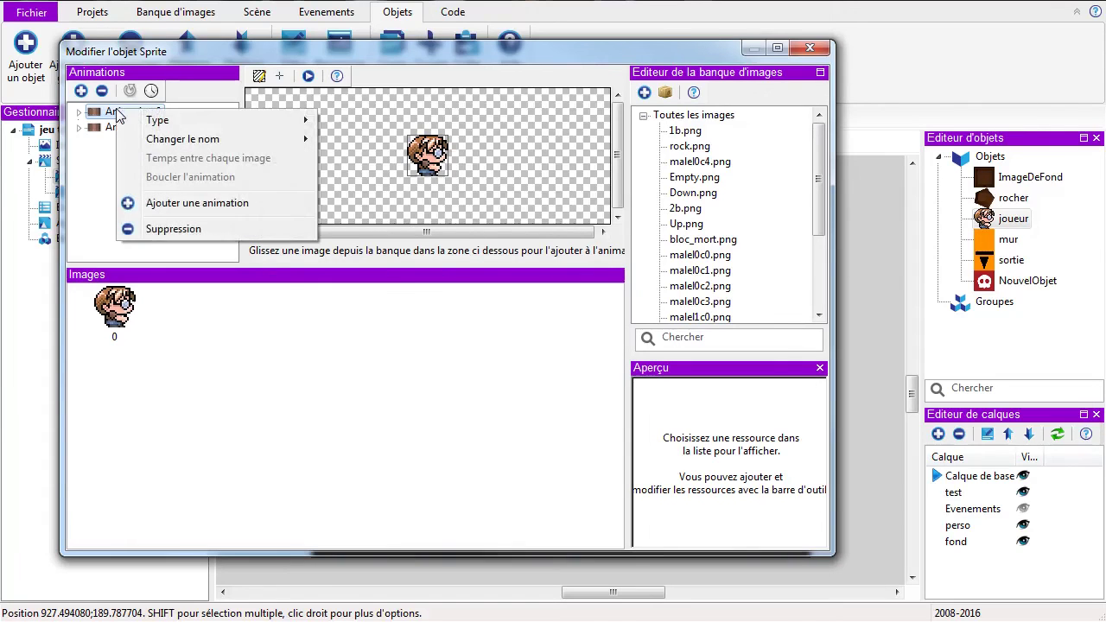
pyautogui.moveTo(151, 141)
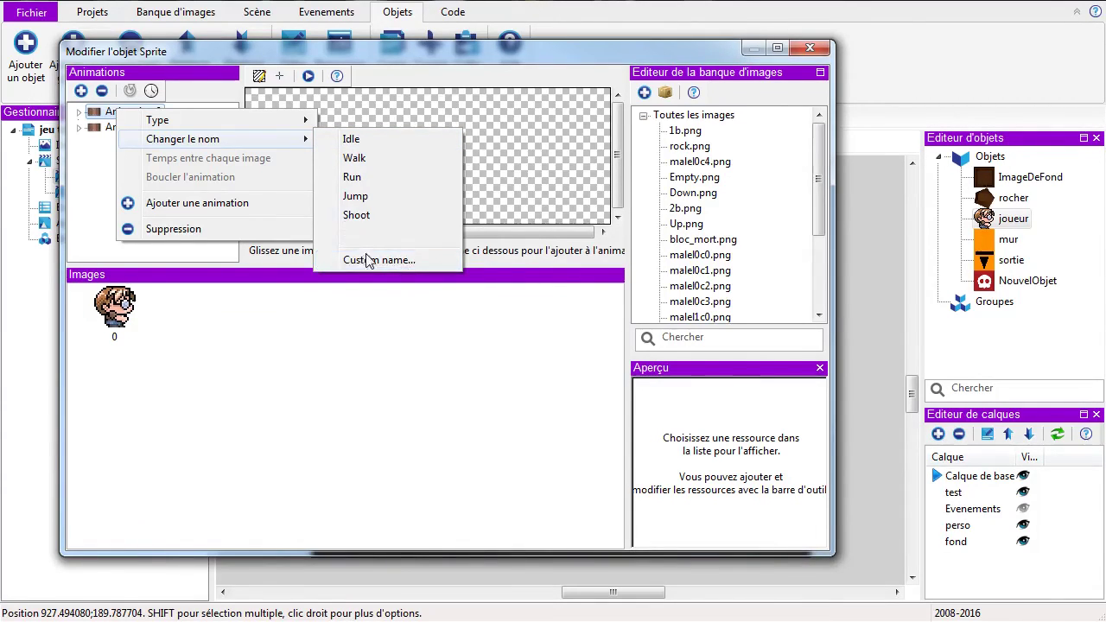
pyautogui.click(104, 192)
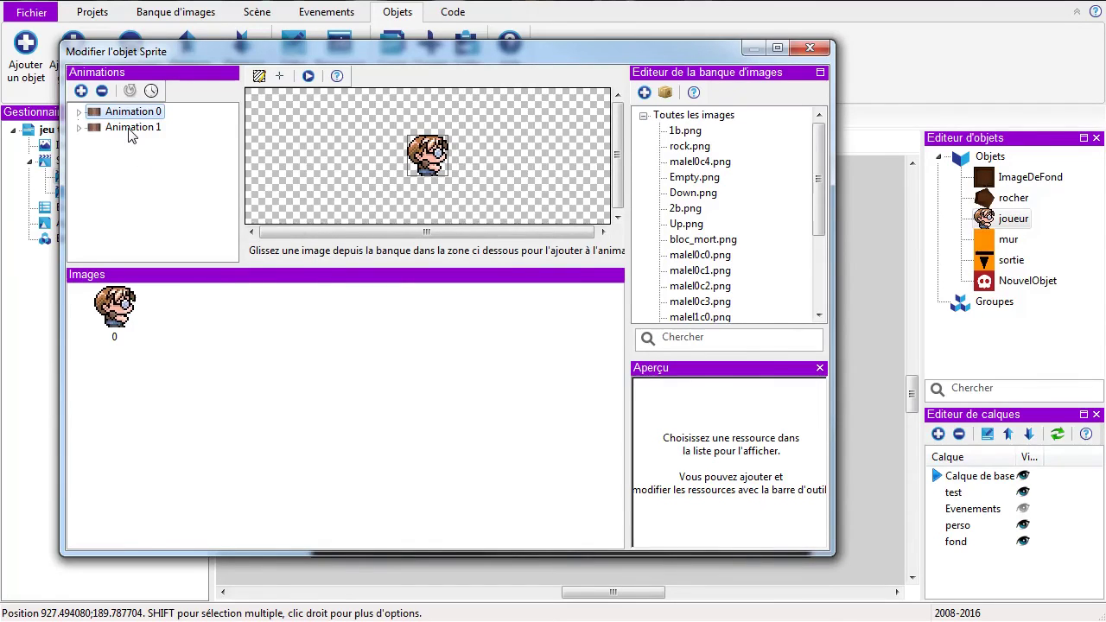
# Step: Look at the naming options available for joueur's Animation 1 and close the sprite editor
pyautogui.rightClick(130, 136)
pyautogui.moveTo(188, 162)
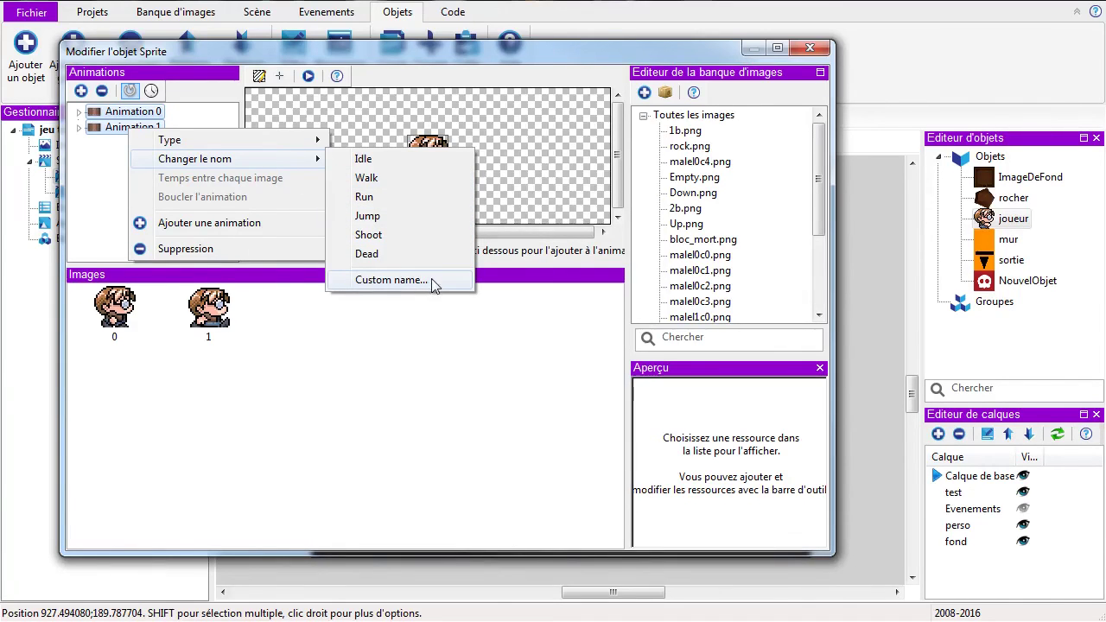
pyautogui.click(89, 198)
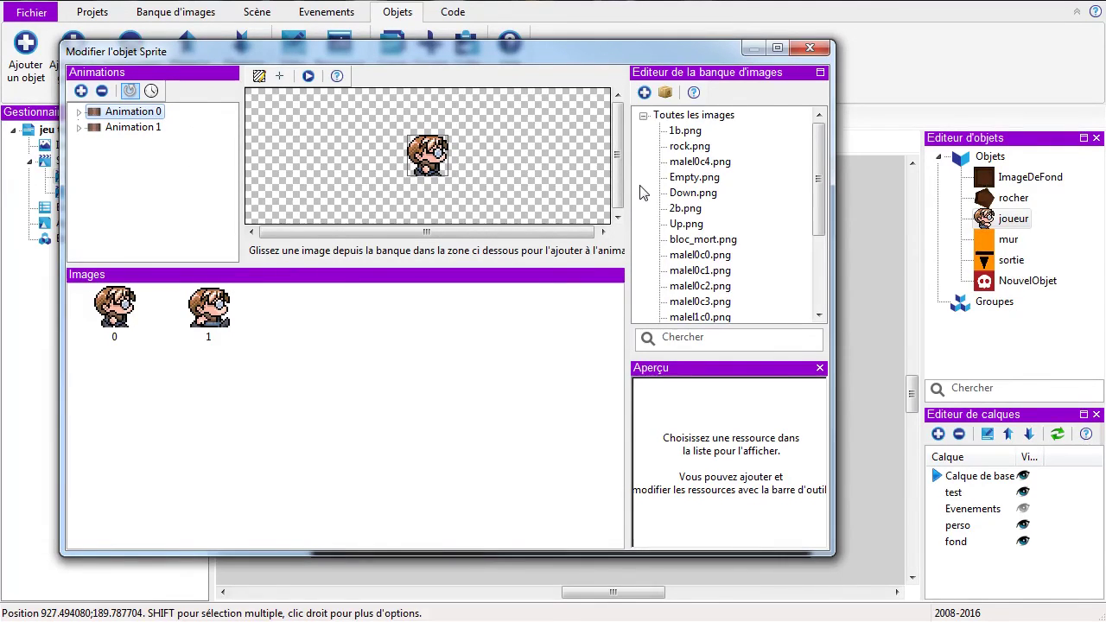
pyautogui.click(810, 48)
# Step: Move joueur up from near the exit to about the middle of the level00 room
pyautogui.click(562, 332)
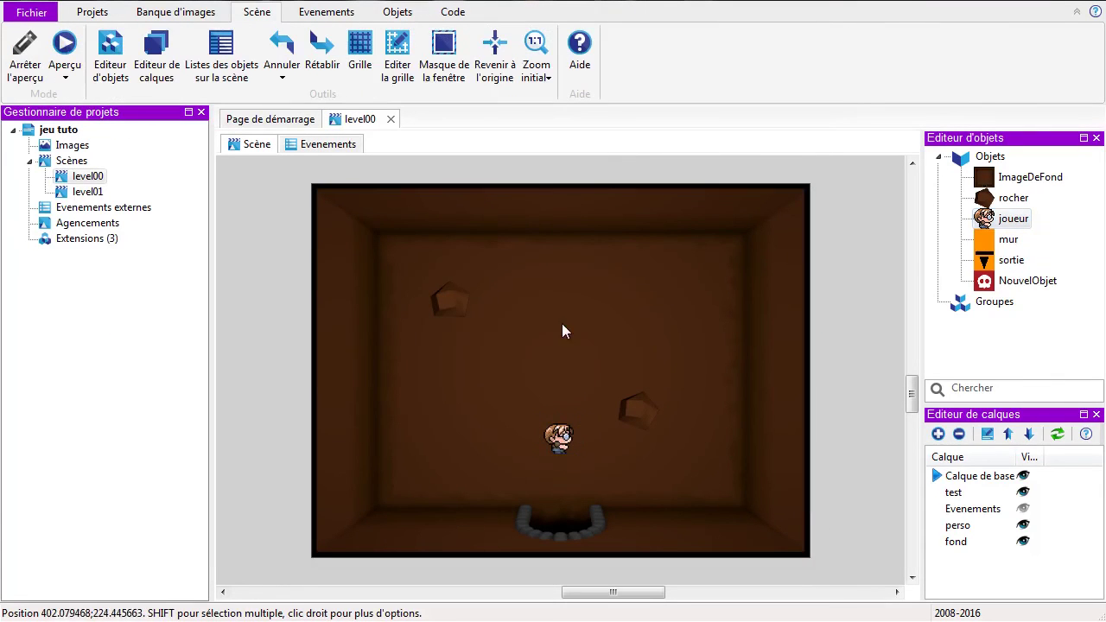
pyautogui.click(558, 437)
pyautogui.moveTo(558, 438); pyautogui.dragTo(562, 358)
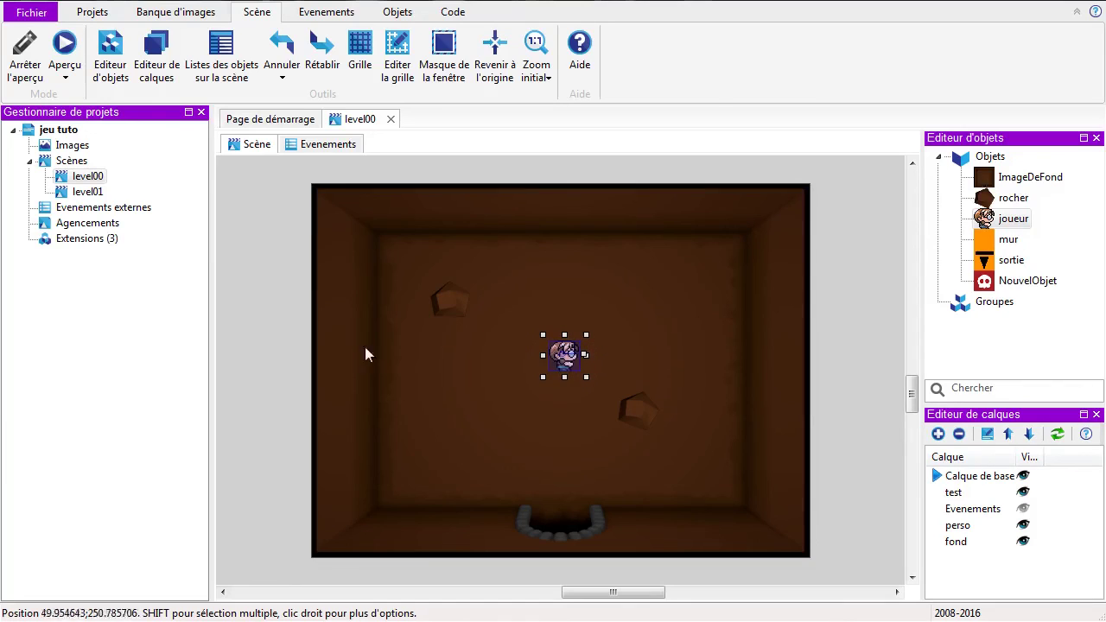
pyautogui.click(323, 145)
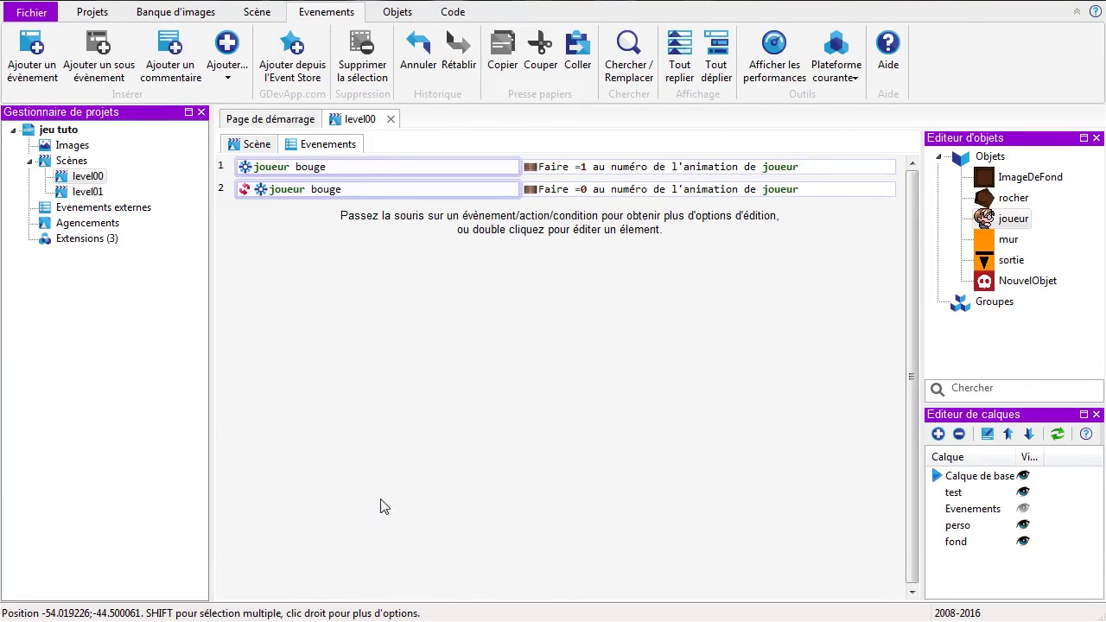
pyautogui.click(88, 191)
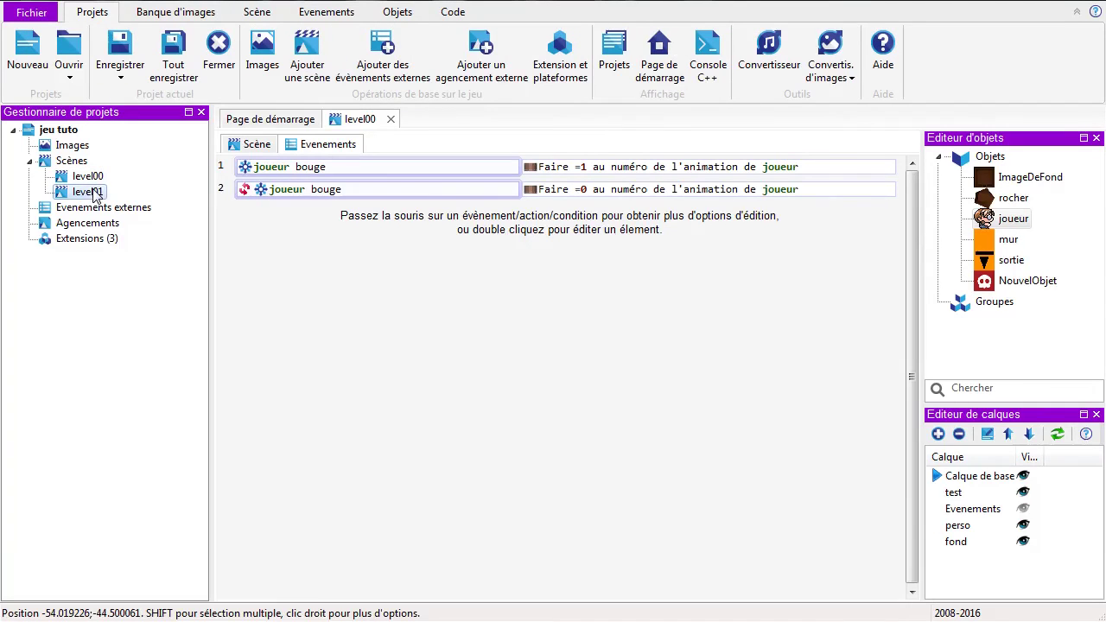
pyautogui.click(86, 177)
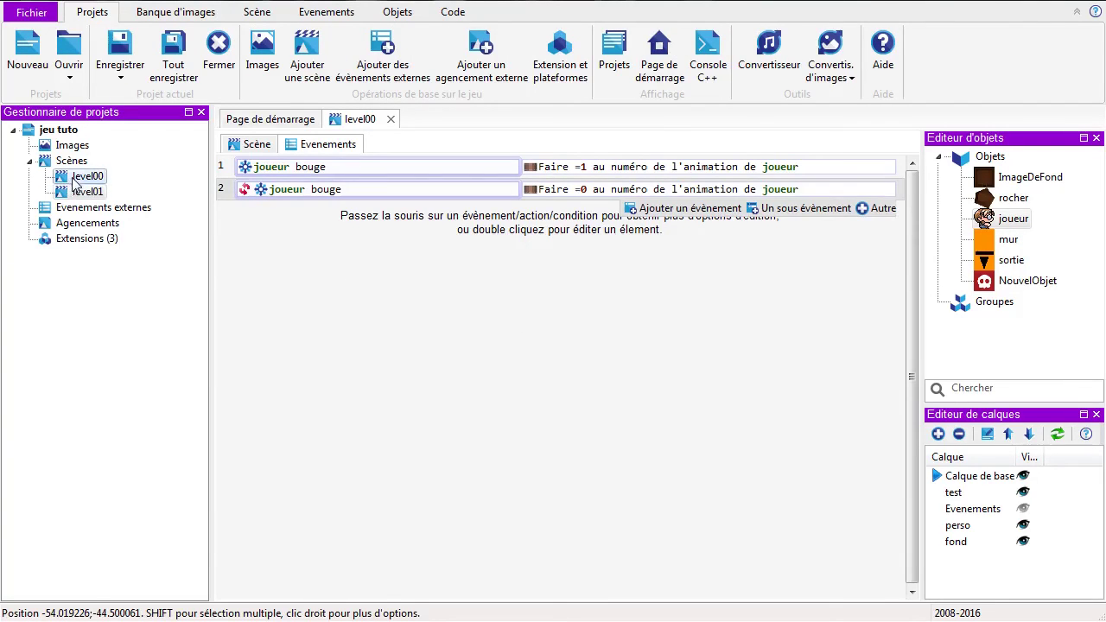
pyautogui.click(251, 145)
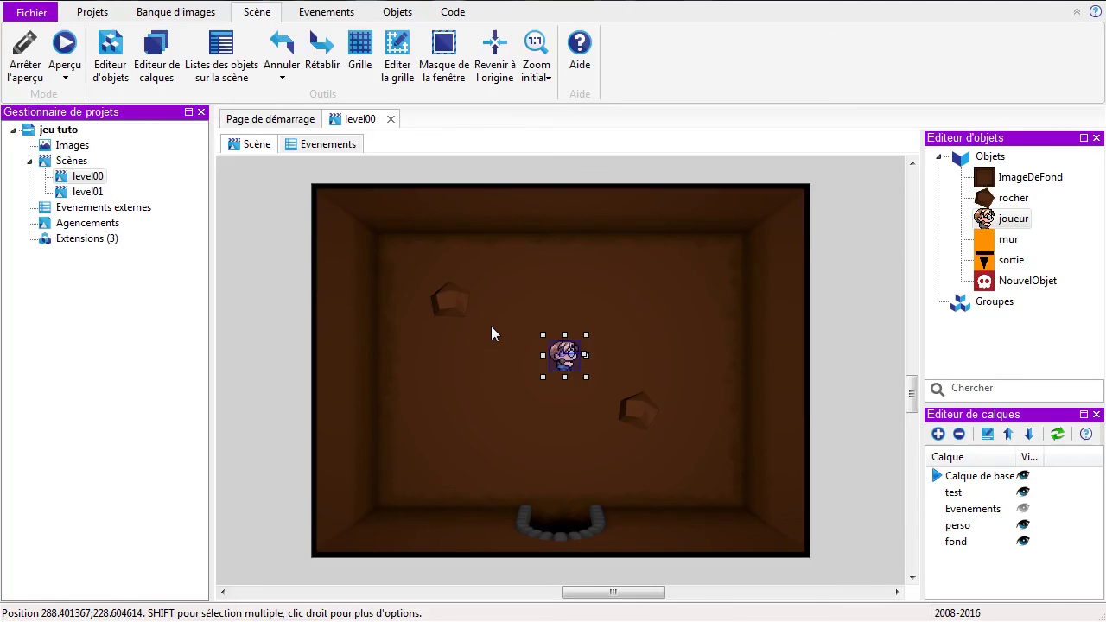
# Step: Add an event group named "animation du joueur" to the level00 events
pyautogui.click(327, 146)
pyautogui.click(229, 85)
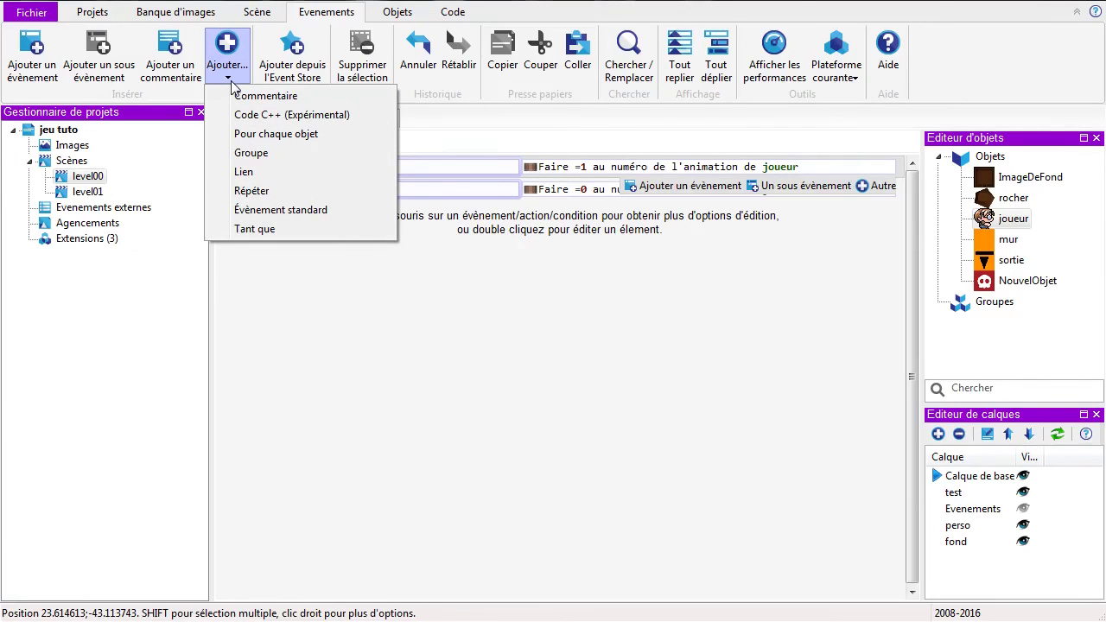
pyautogui.click(251, 154)
pyautogui.moveTo(812, 426); pyautogui.dragTo(501, 320)
pyautogui.write('animation du joueur')
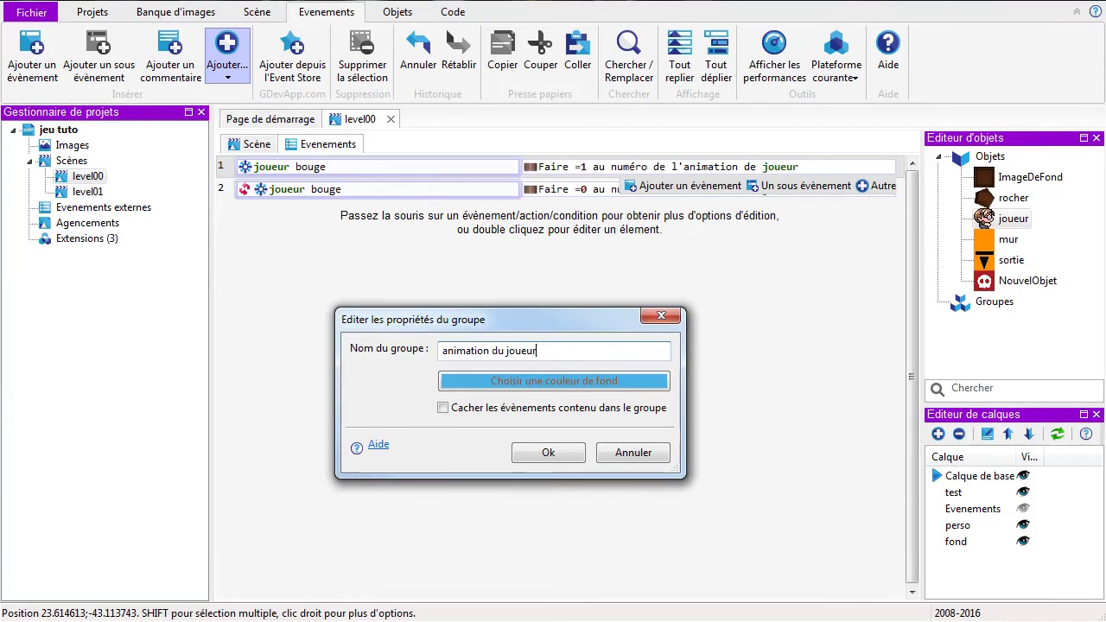
pyautogui.click(548, 453)
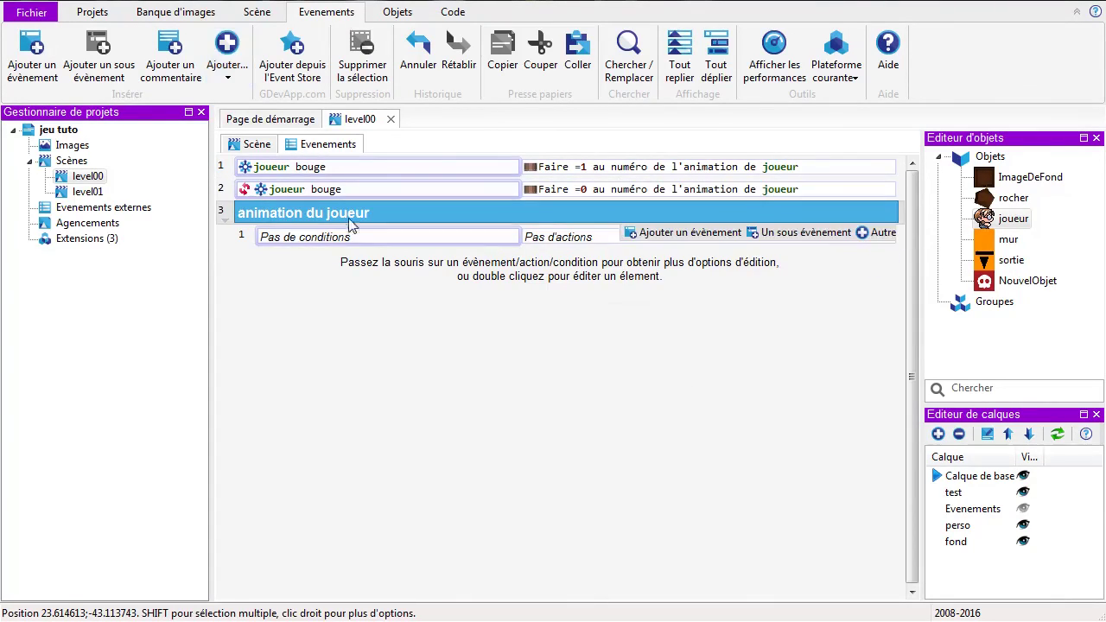
# Step: Move both joueur movement events into the "animation du joueur" group, delete the group's empty event and return to the level00 scene
pyautogui.moveTo(219, 171); pyautogui.dragTo(264, 238)
pyautogui.moveTo(225, 168); pyautogui.dragTo(265, 234)
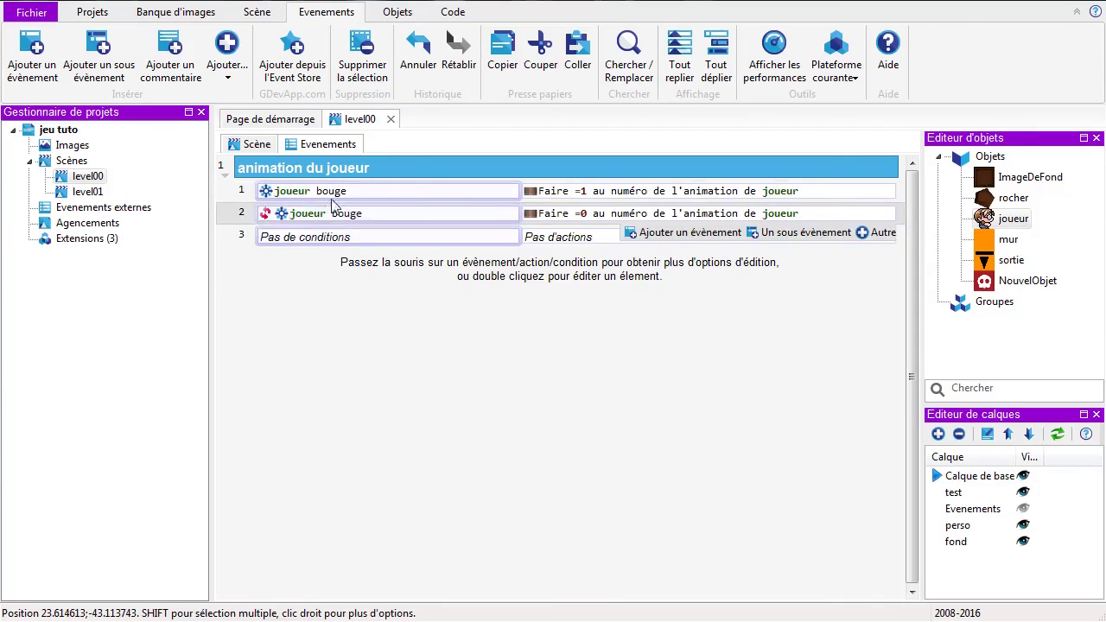
pyautogui.click(245, 239)
pyautogui.press('Delete')
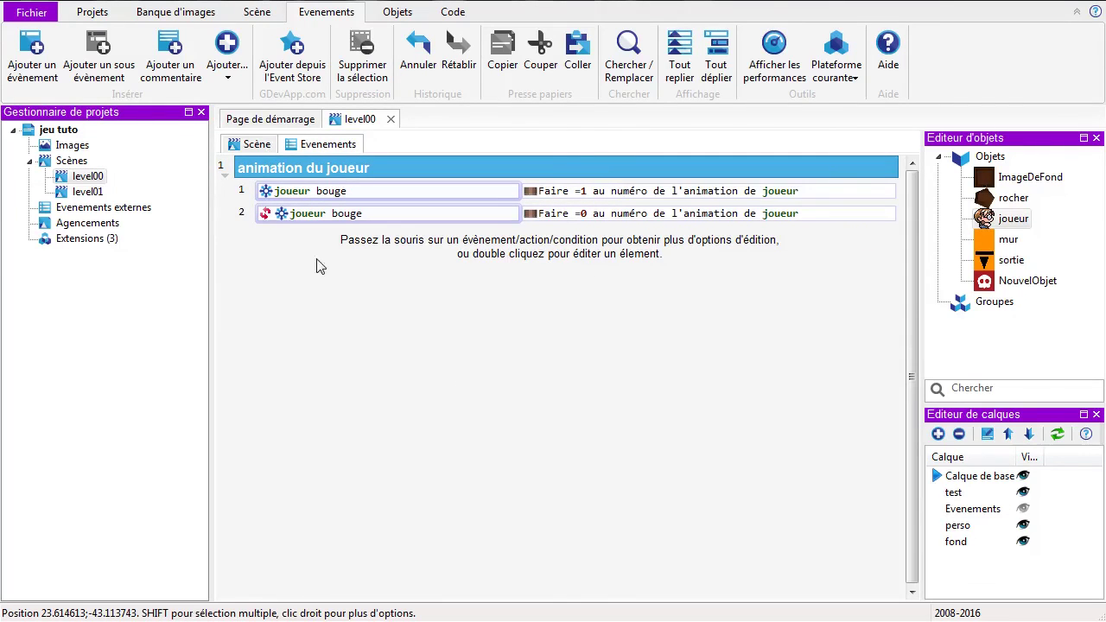
pyautogui.click(256, 143)
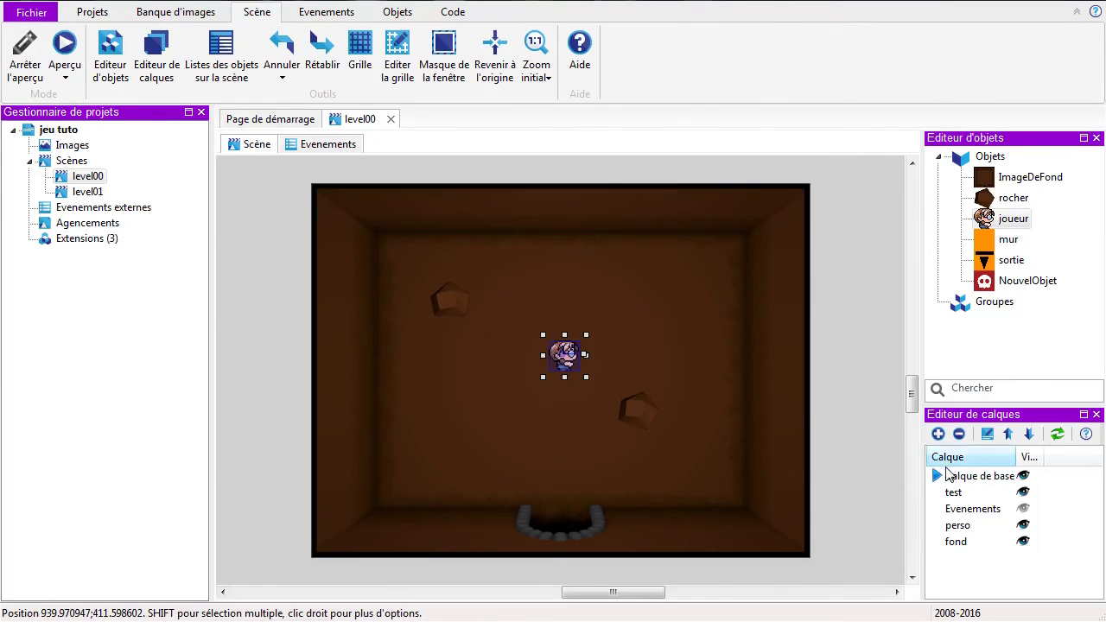